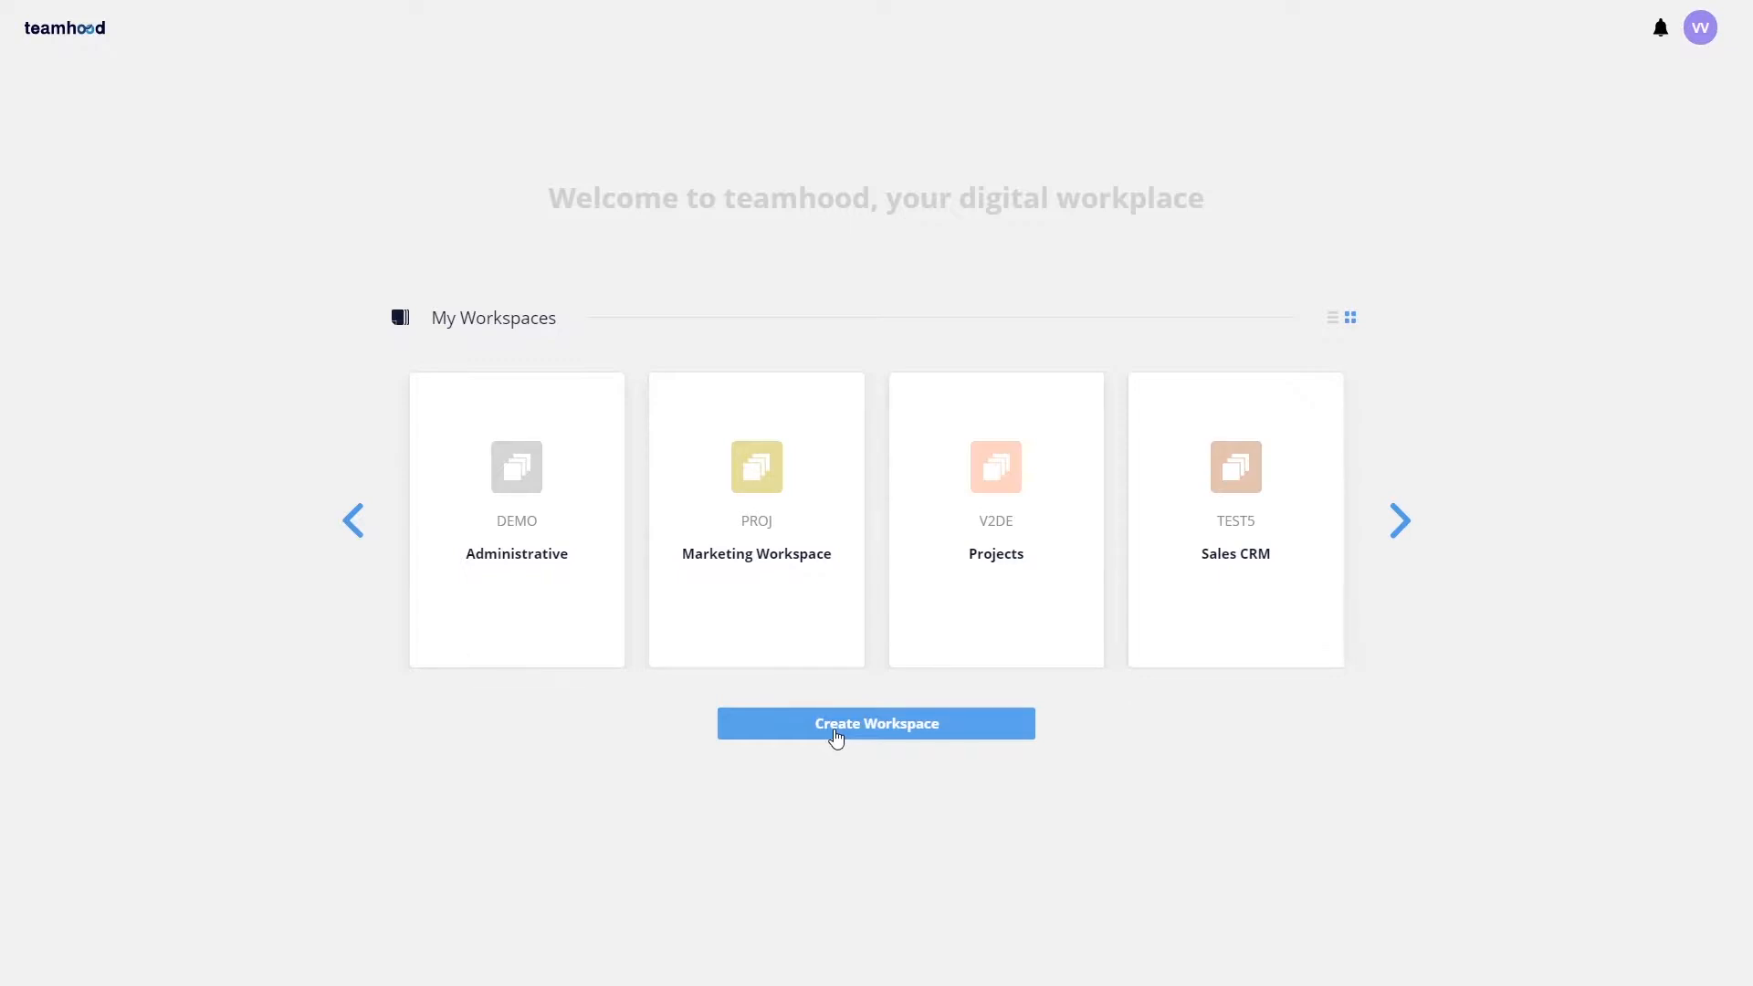
# Step: Create a new workspace from the Larger projects template named Projects demo
pyautogui.click(836, 738)
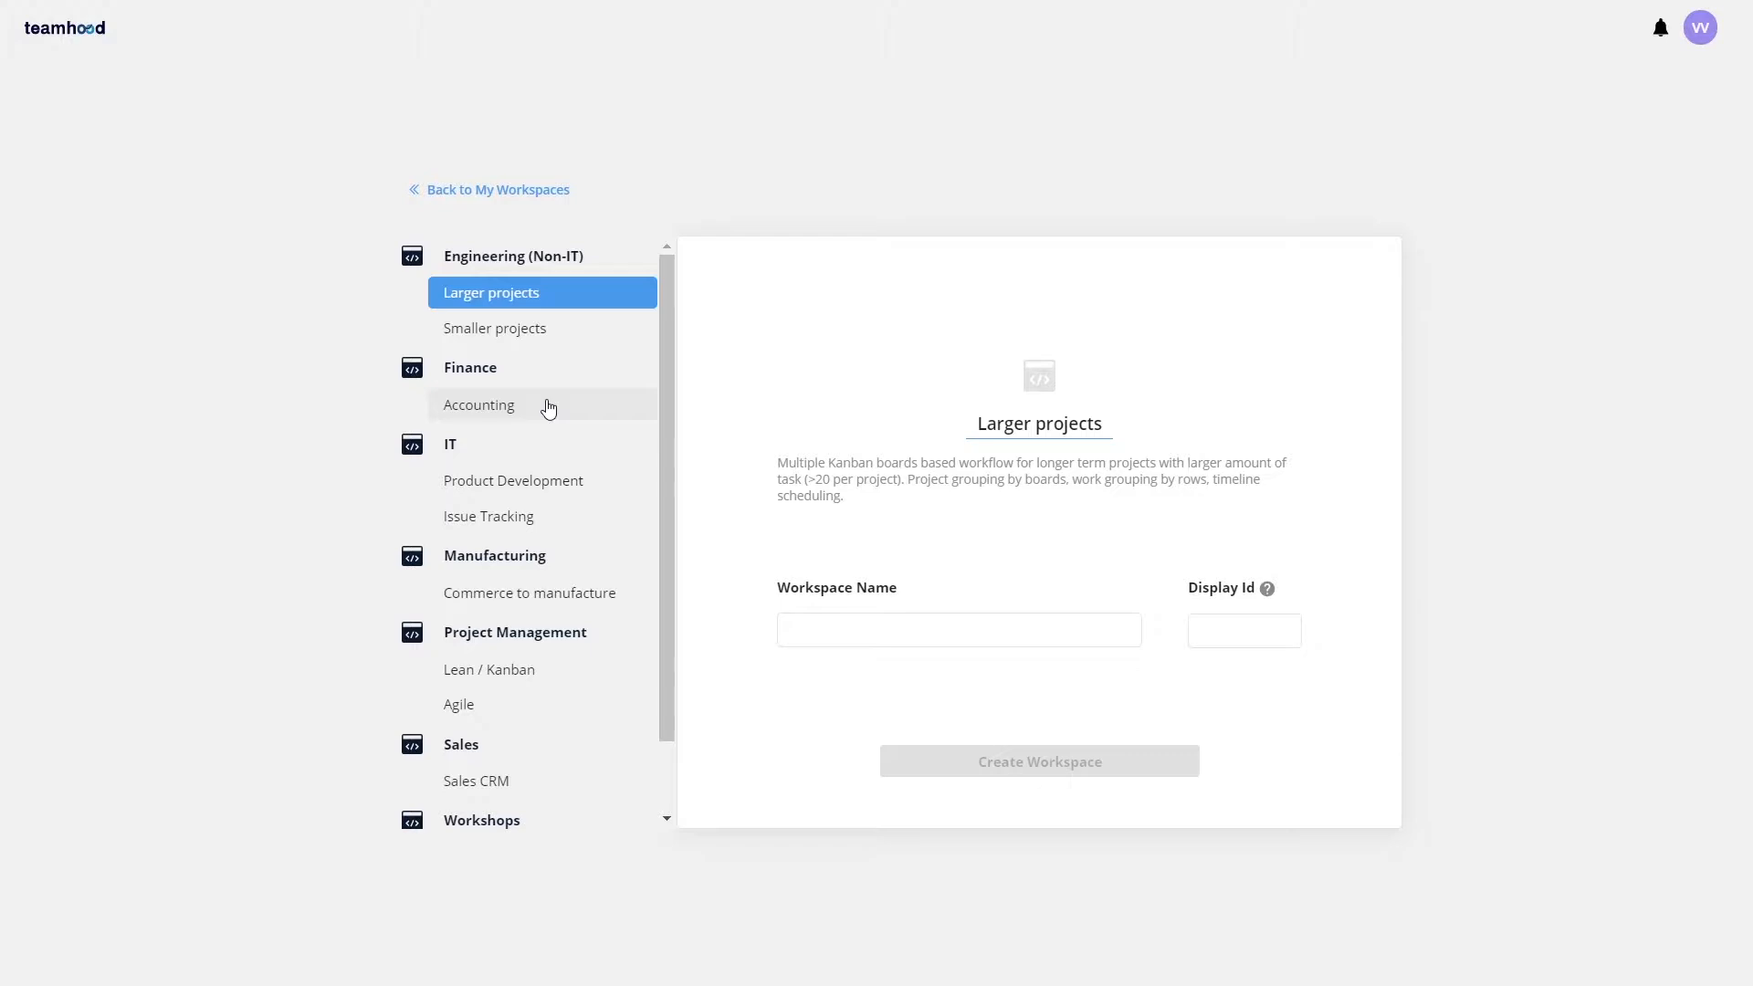
pyautogui.click(926, 628)
pyautogui.write('Projects demo')
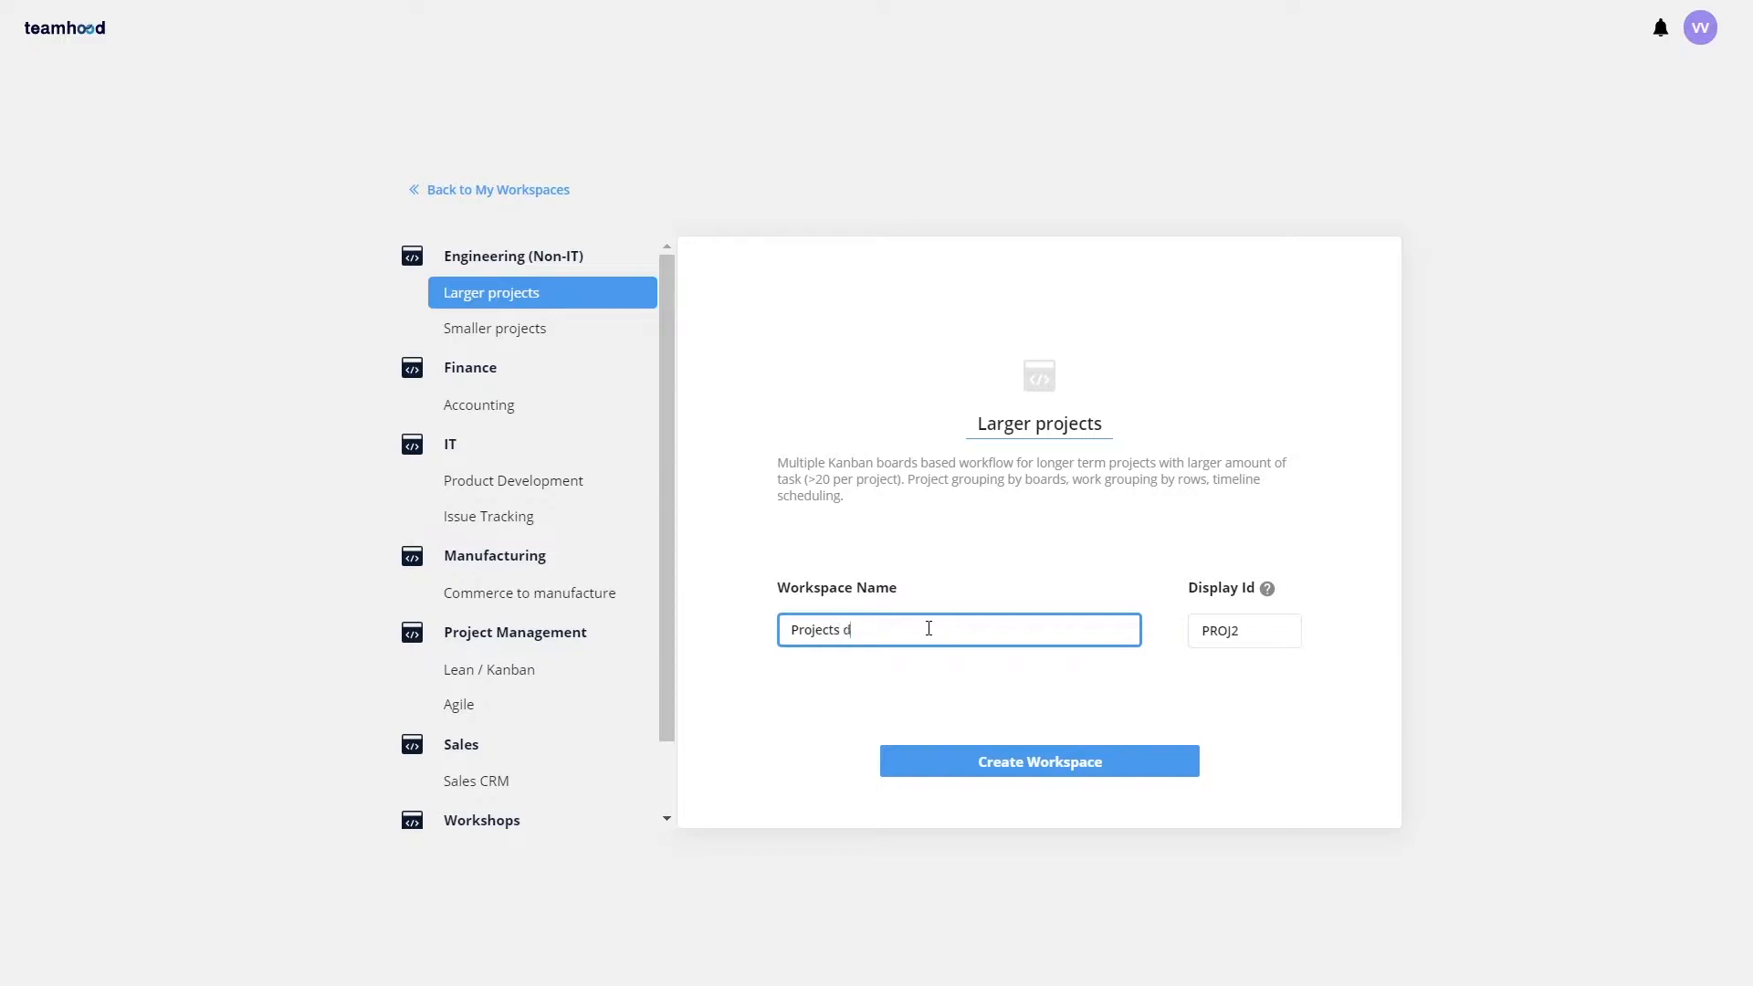
pyautogui.click(1008, 764)
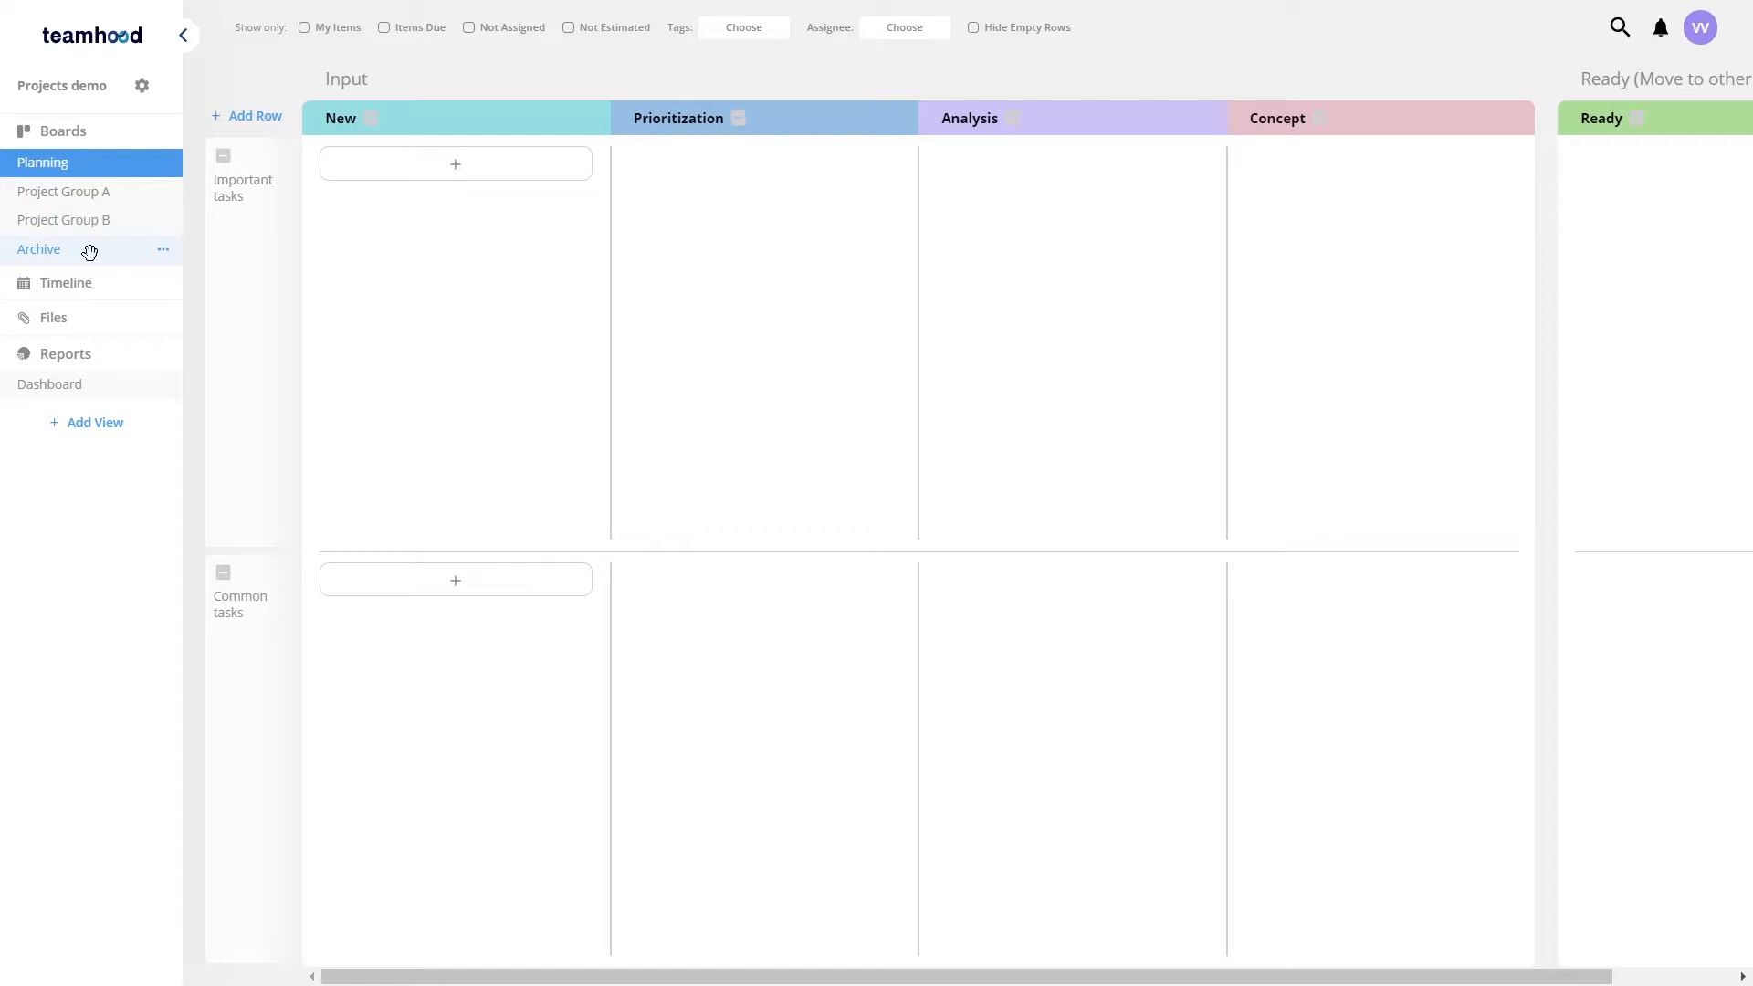
# Step: Add a card named project A to the New column in the Important tasks row
pyautogui.click(358, 163)
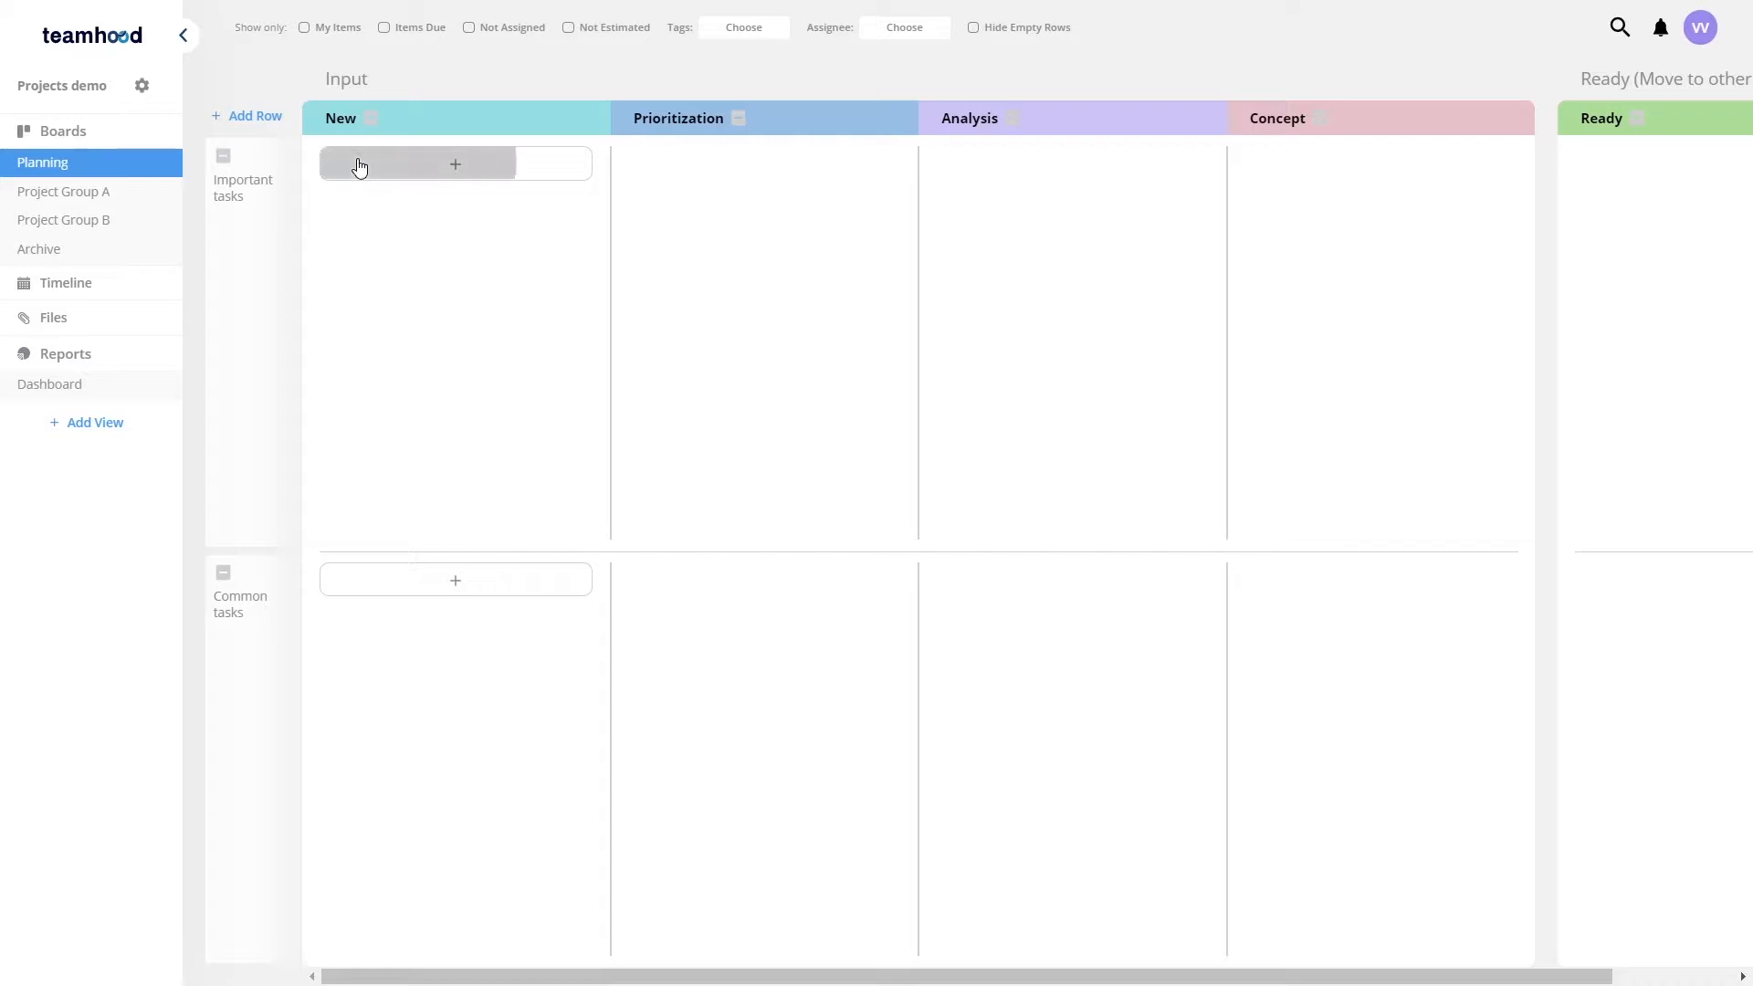
pyautogui.write('projec')
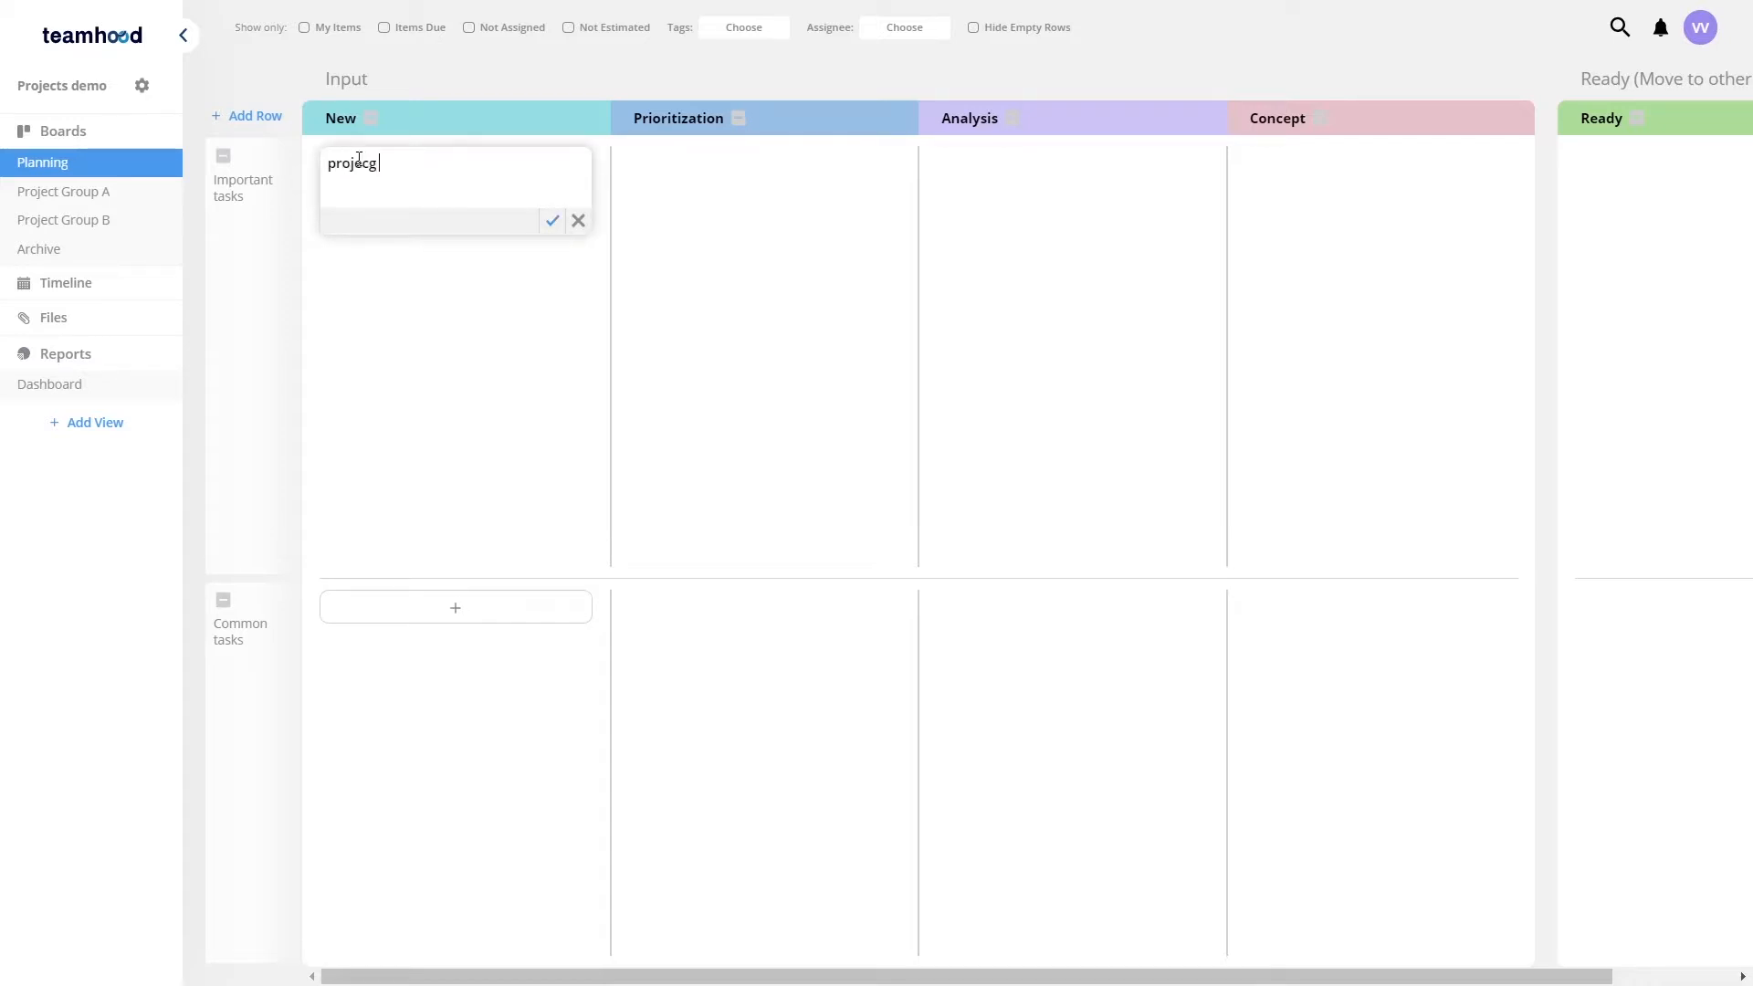
pyautogui.write('t A')
pyautogui.press('Return')
pyautogui.click(728, 211)
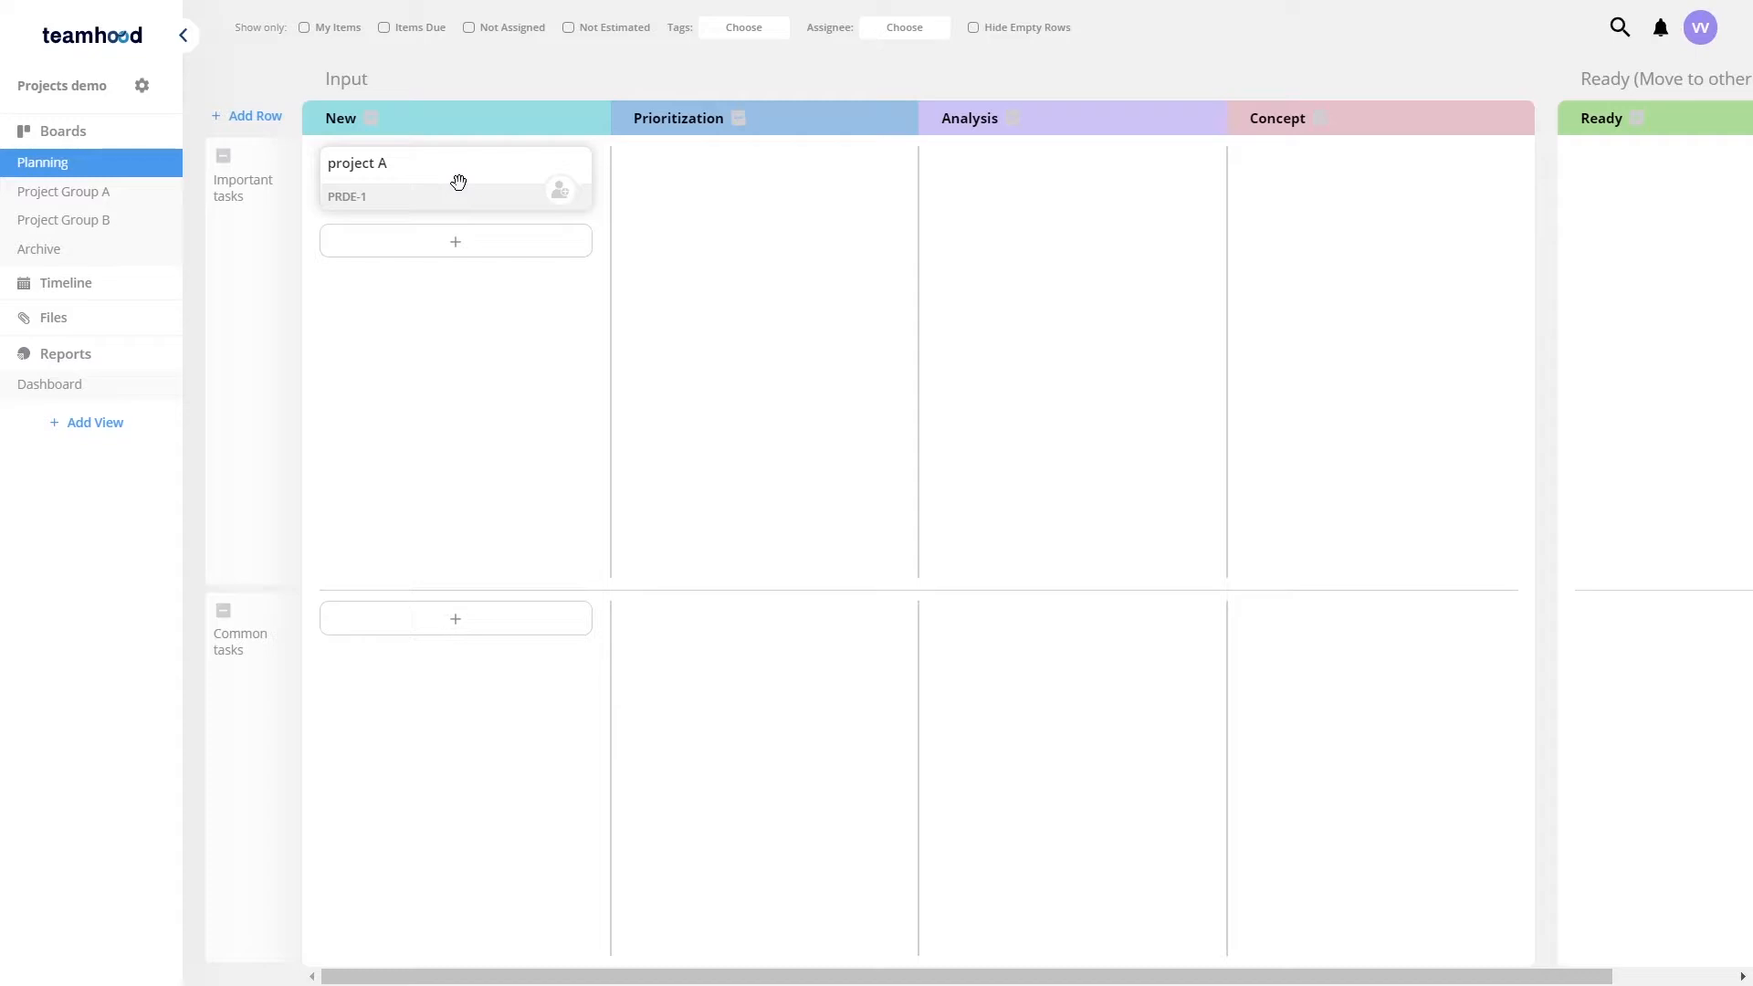
# Step: Open project A and schedule it from Aug 17 to Sep 21
pyautogui.click(459, 182)
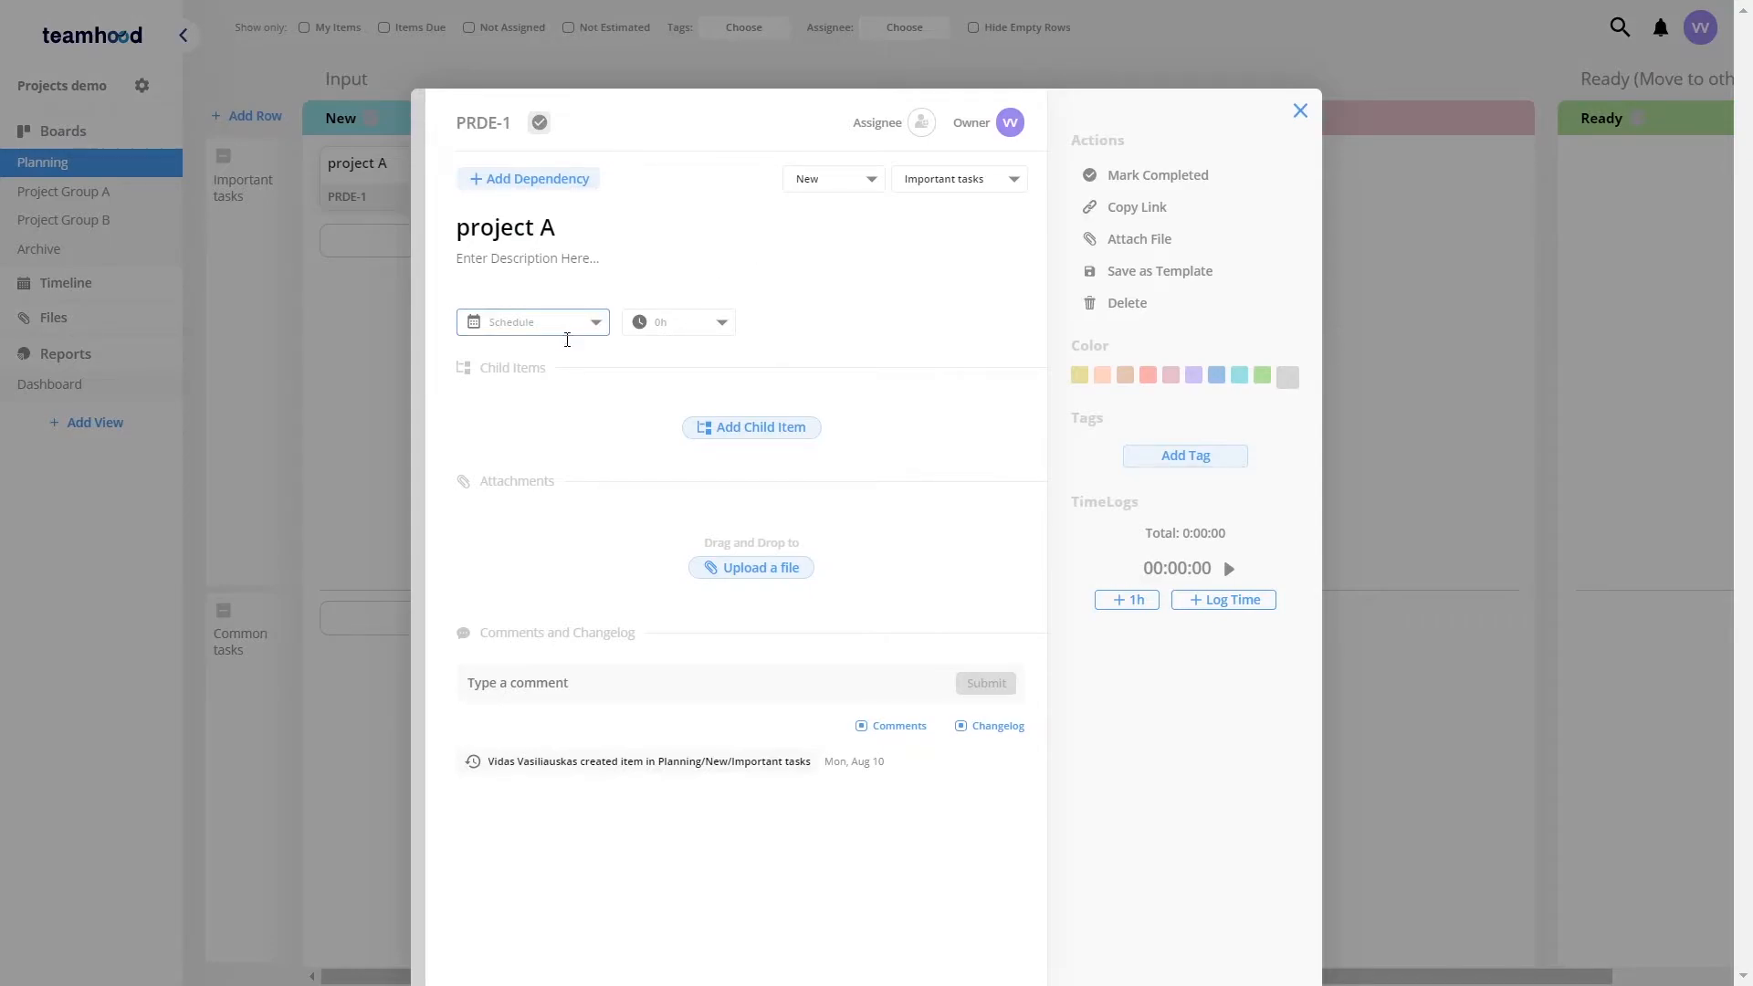
pyautogui.click(592, 327)
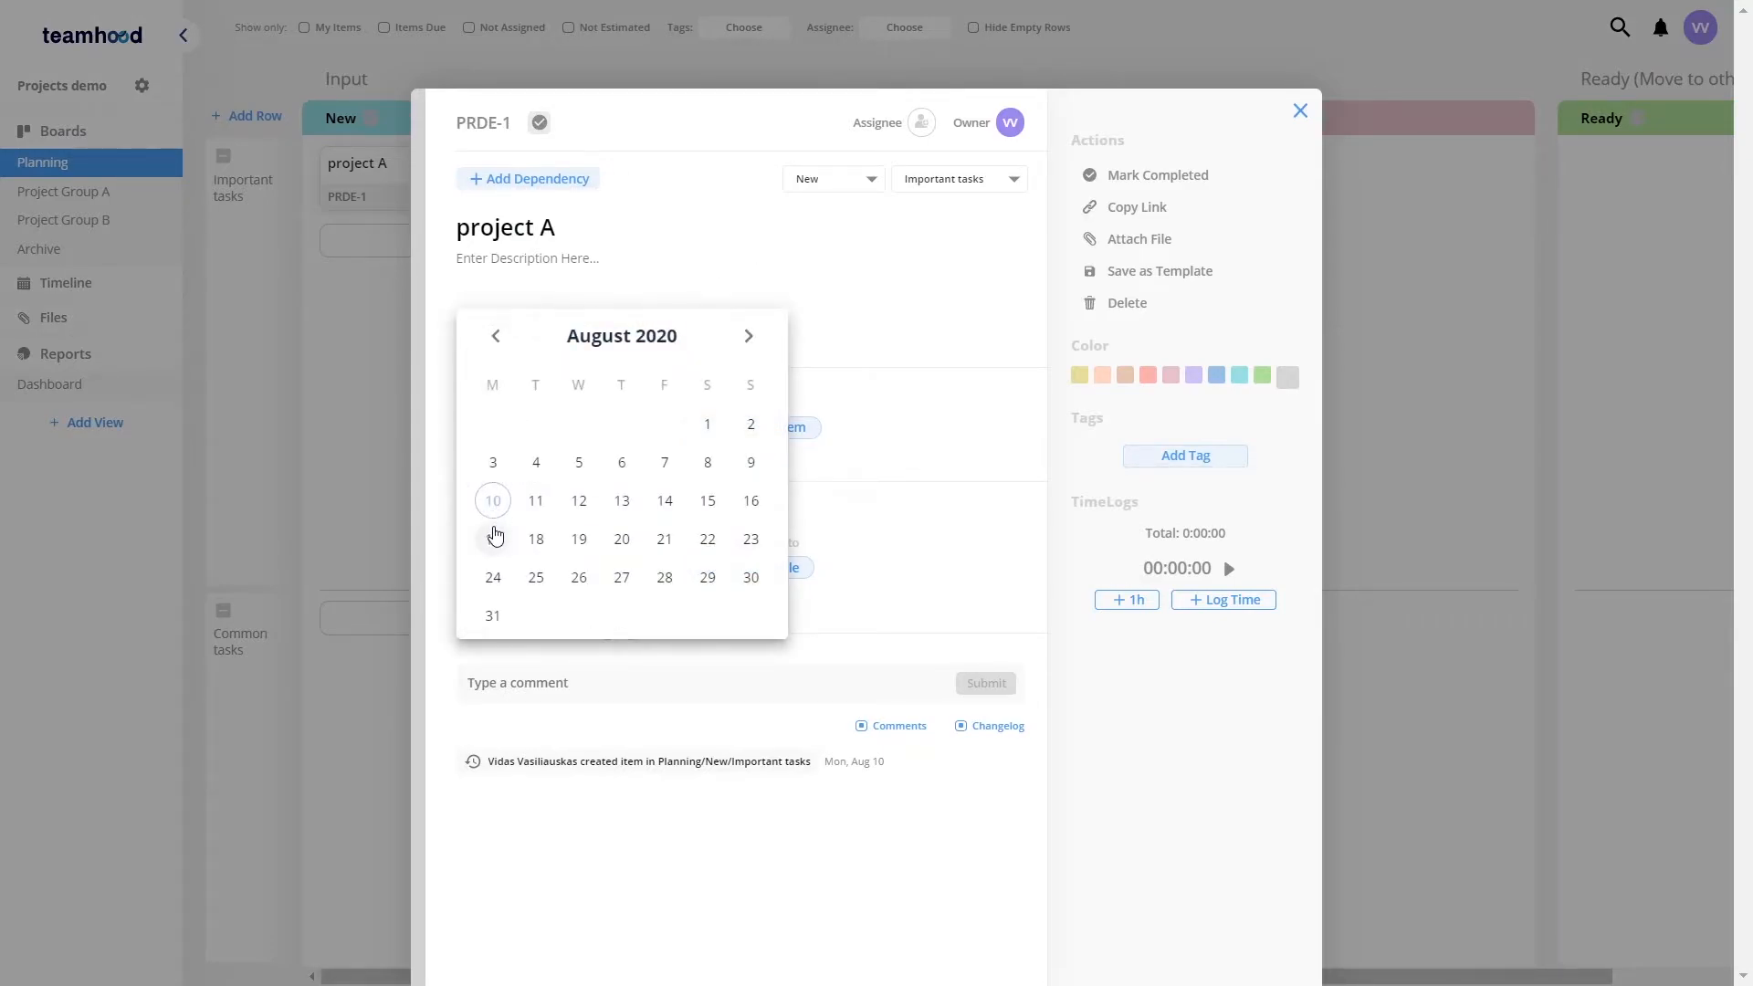
pyautogui.click(747, 336)
pyautogui.click(495, 538)
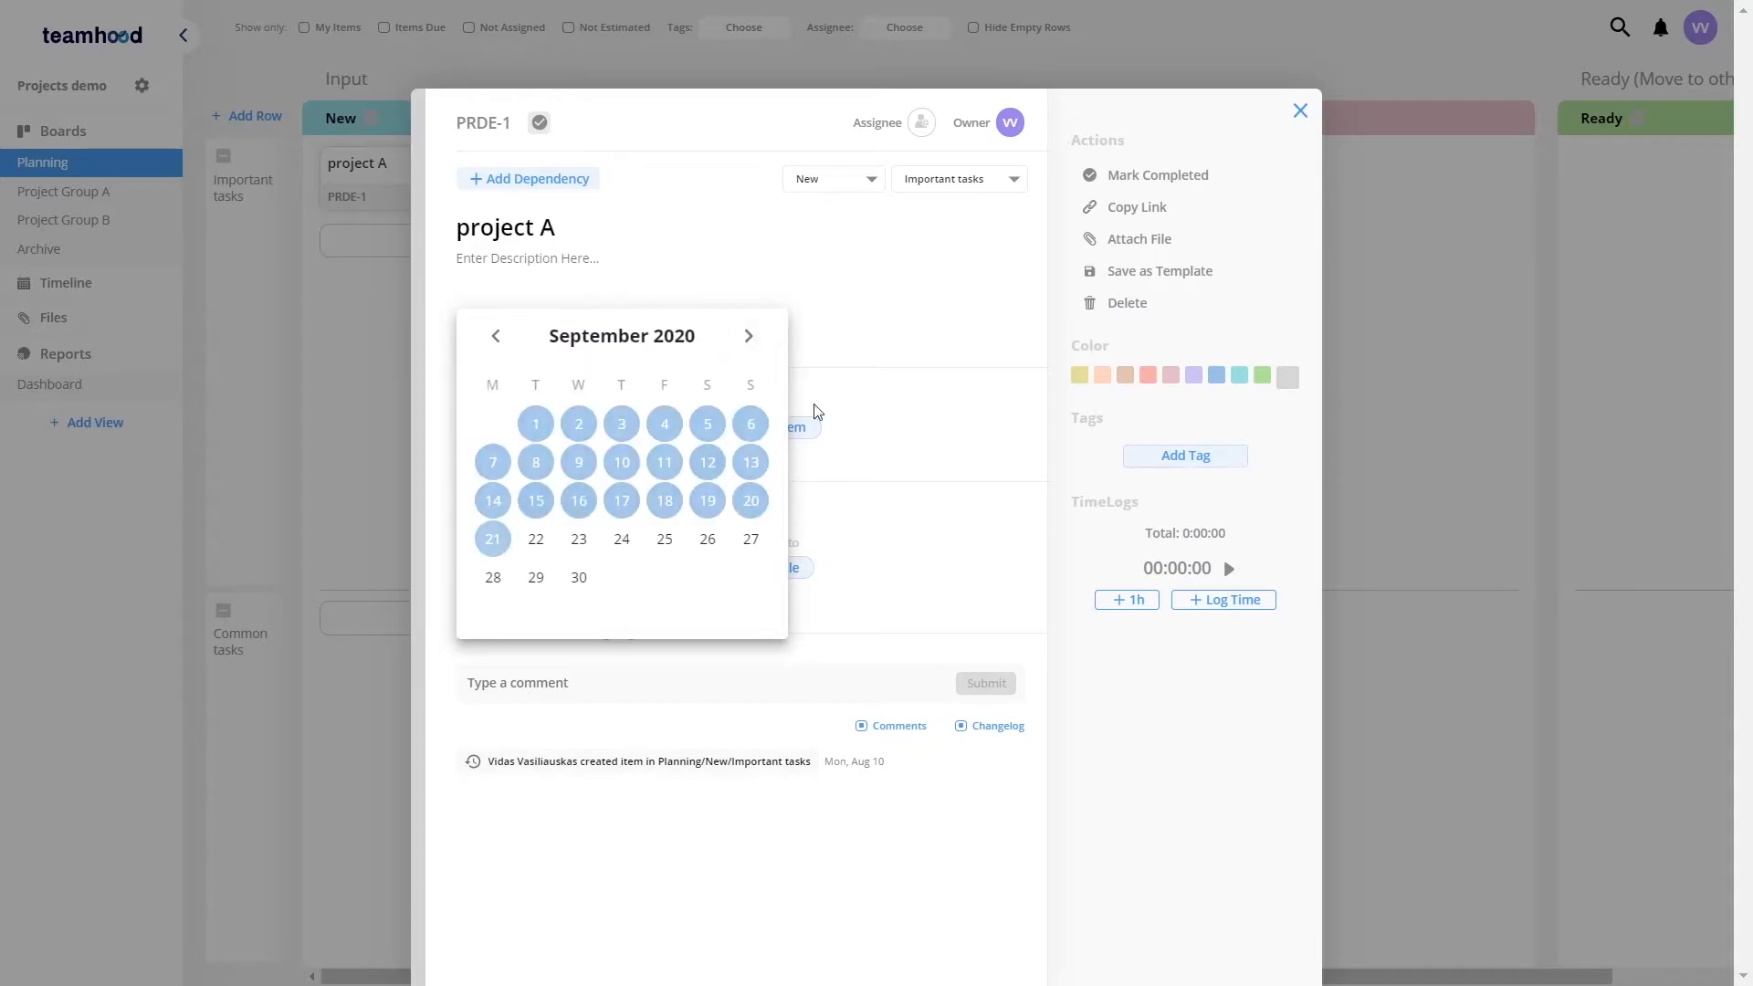
# Step: Add child items Task A, Task B and Task C to project A
pyautogui.click(741, 438)
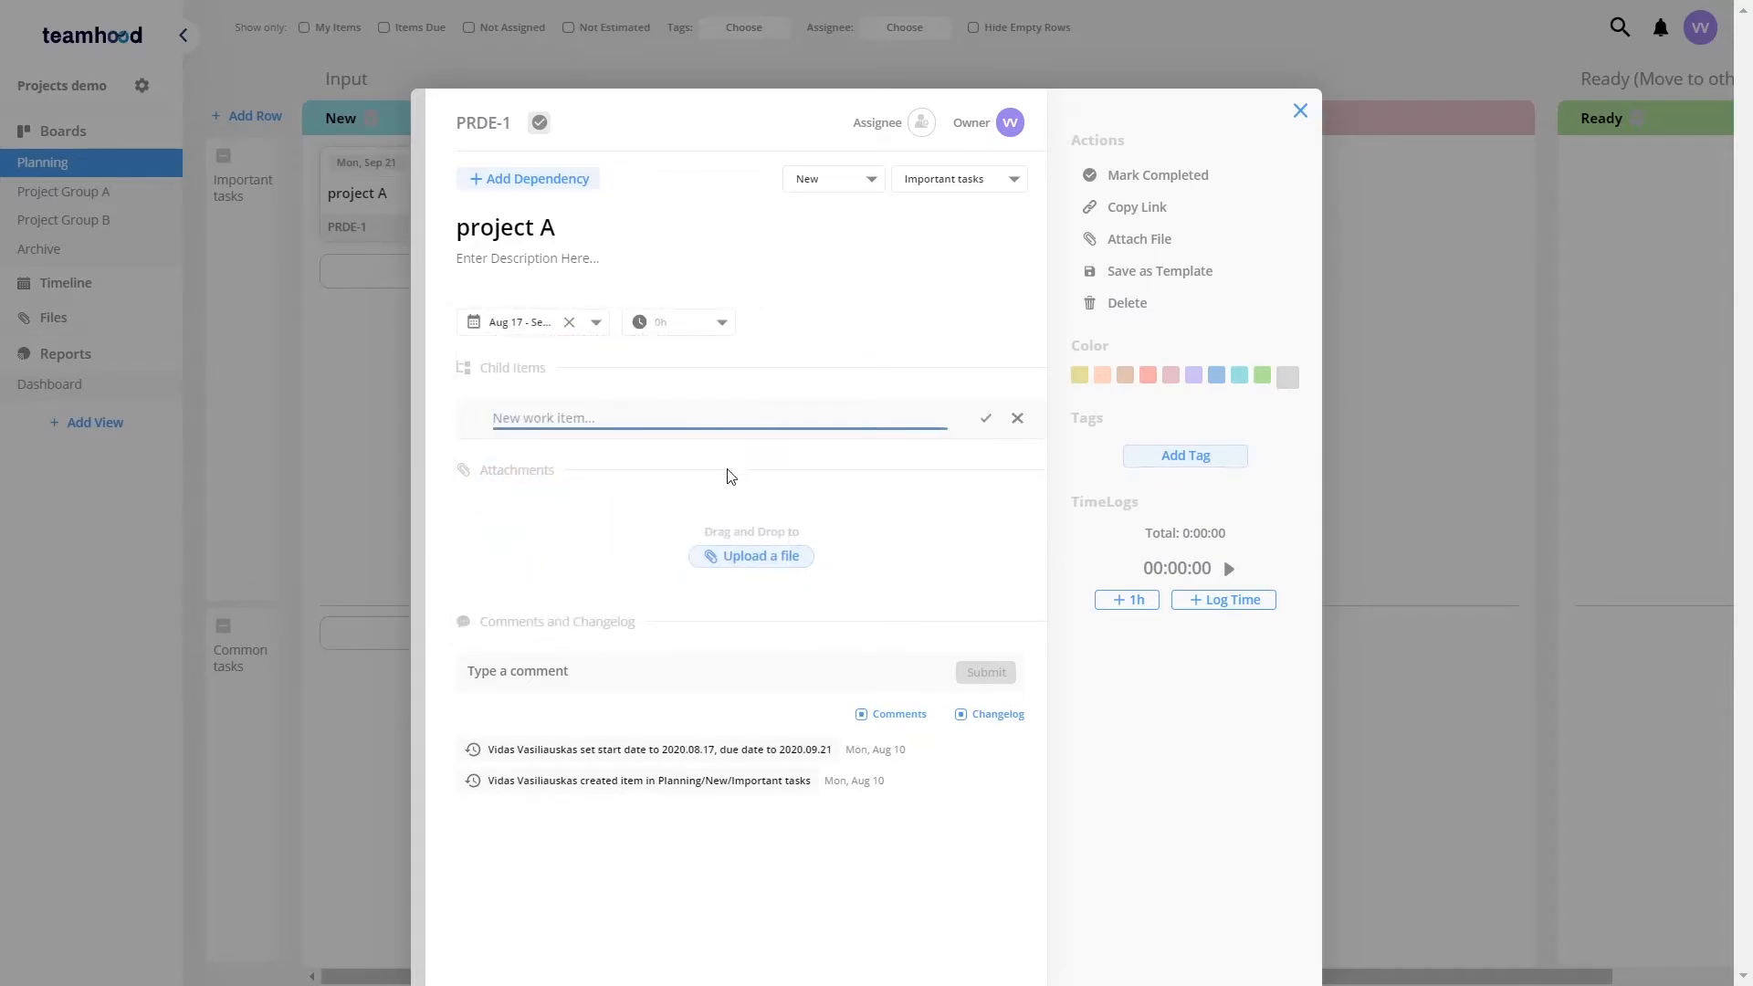
pyautogui.write('Taksk A')
pyautogui.press('Return')
pyautogui.write('Task ')
pyautogui.write('B')
pyautogui.press('Return')
pyautogui.write('Task C')
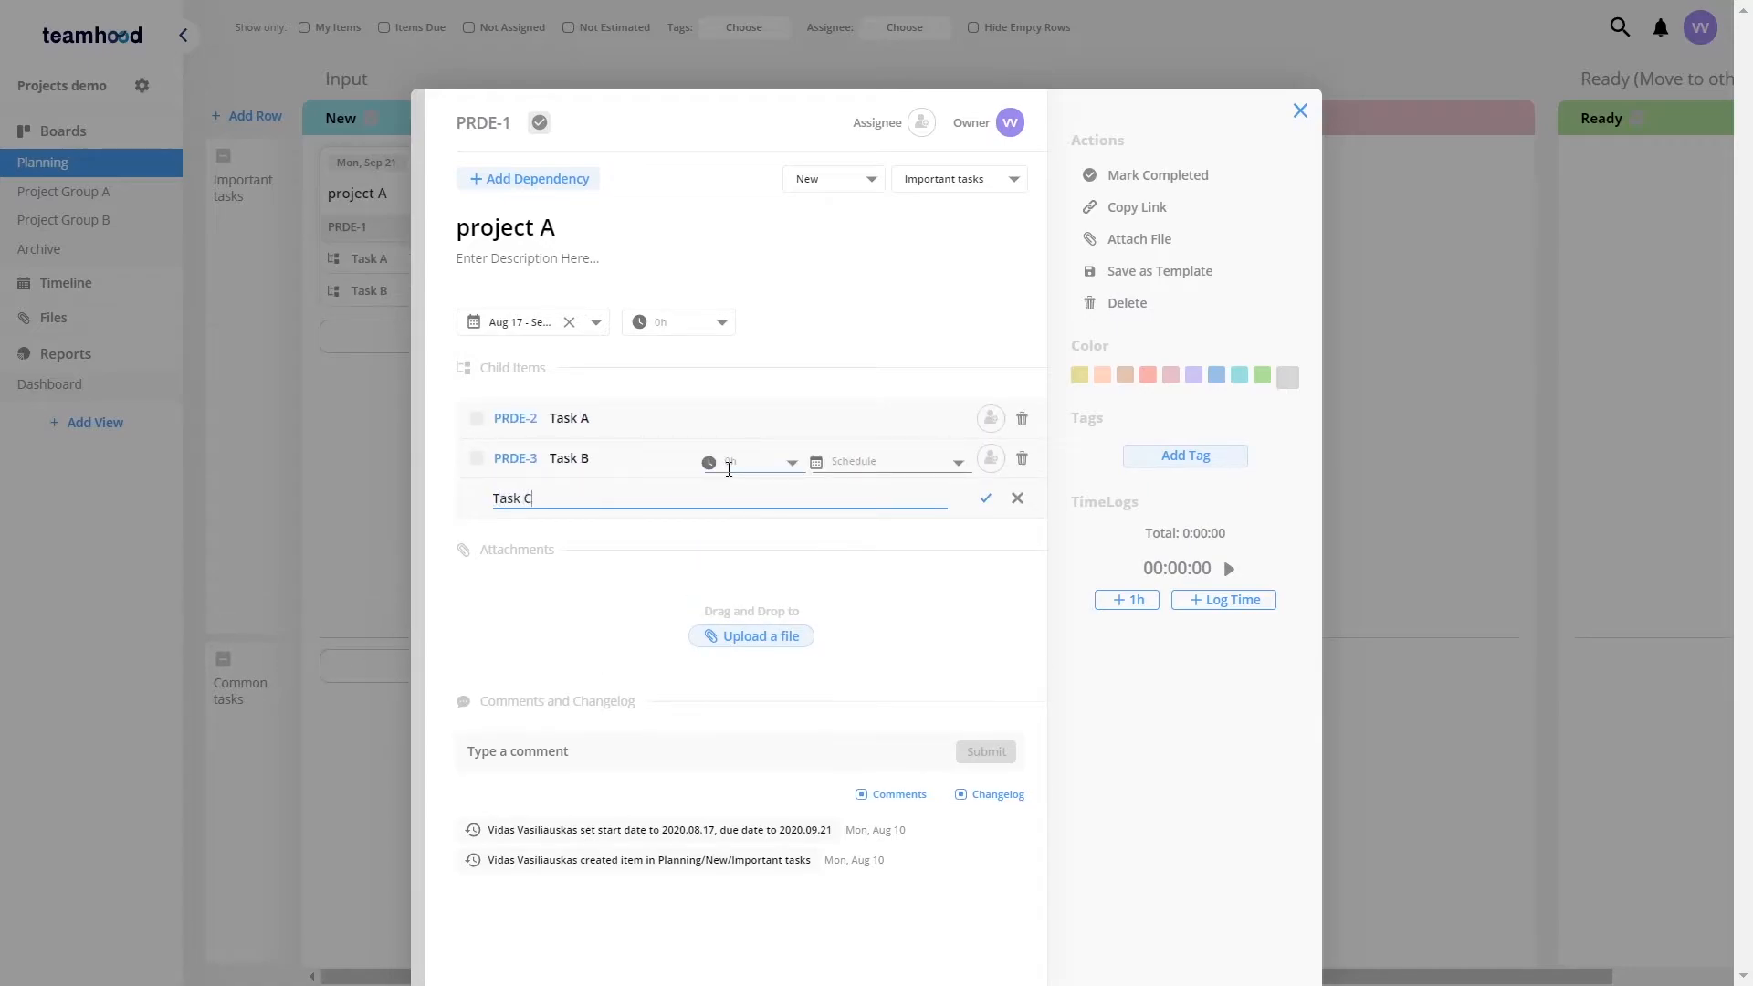
pyautogui.press('Return')
pyautogui.click(830, 302)
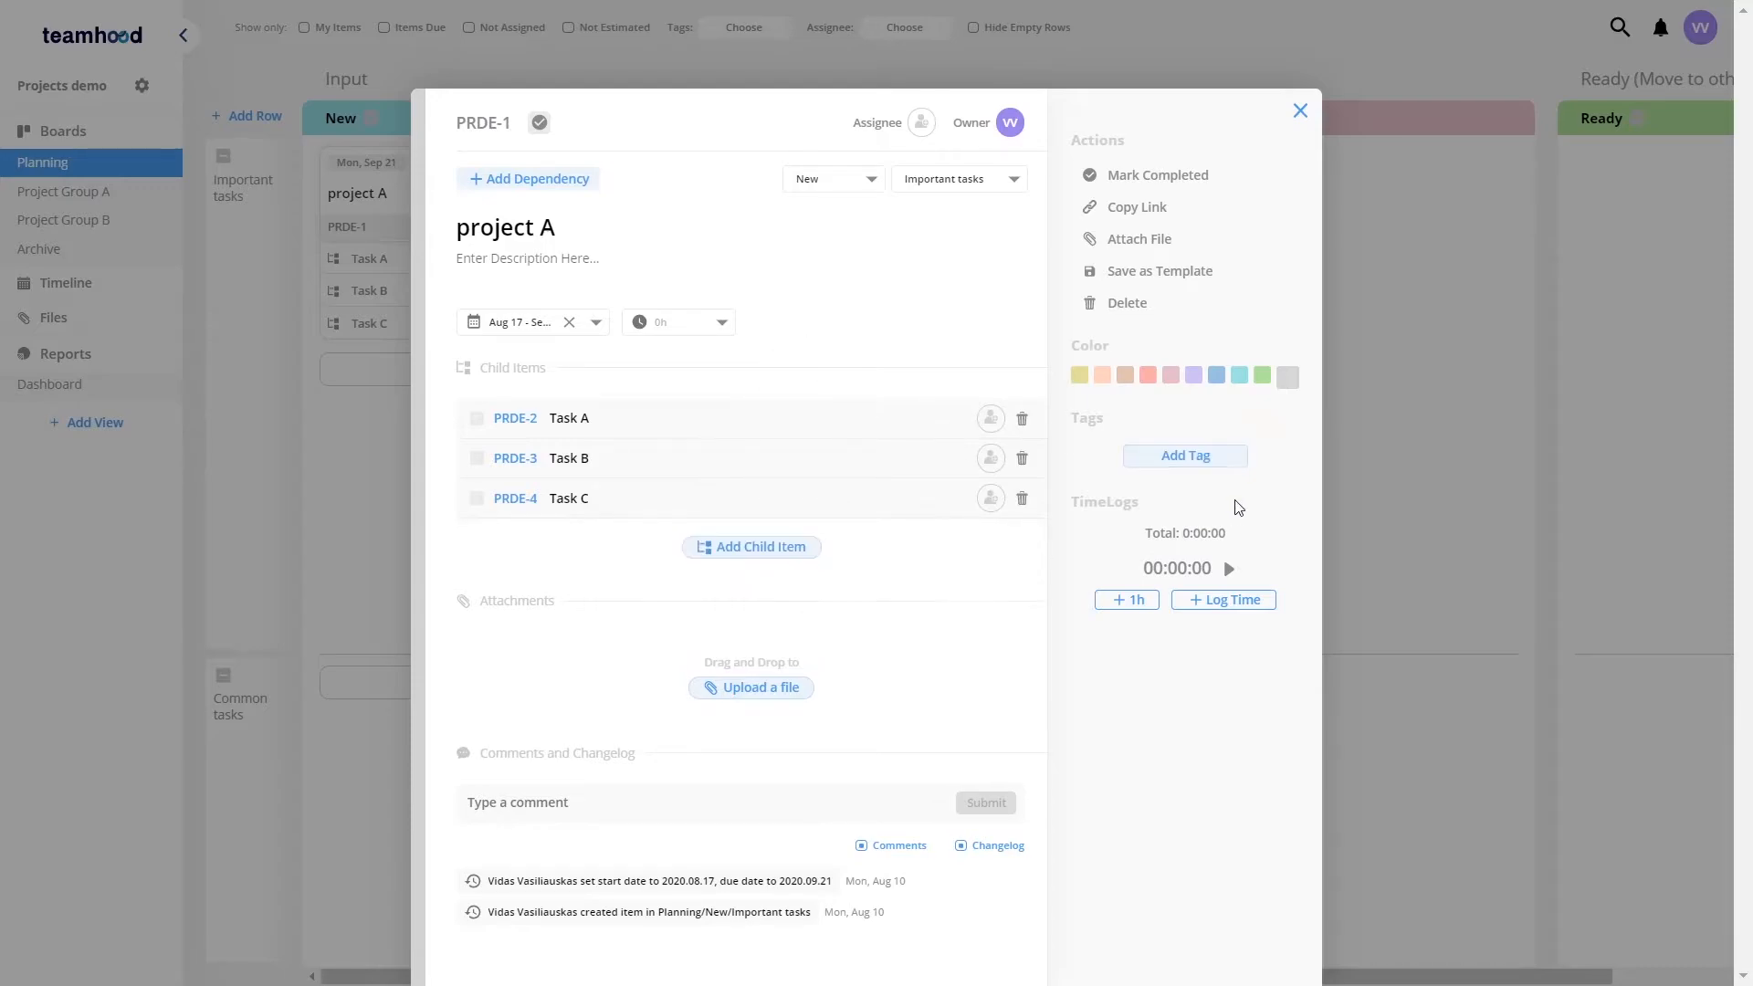
# Step: Tag project A with Customer A and assign the card to yourself
pyautogui.click(1181, 459)
pyautogui.click(1143, 509)
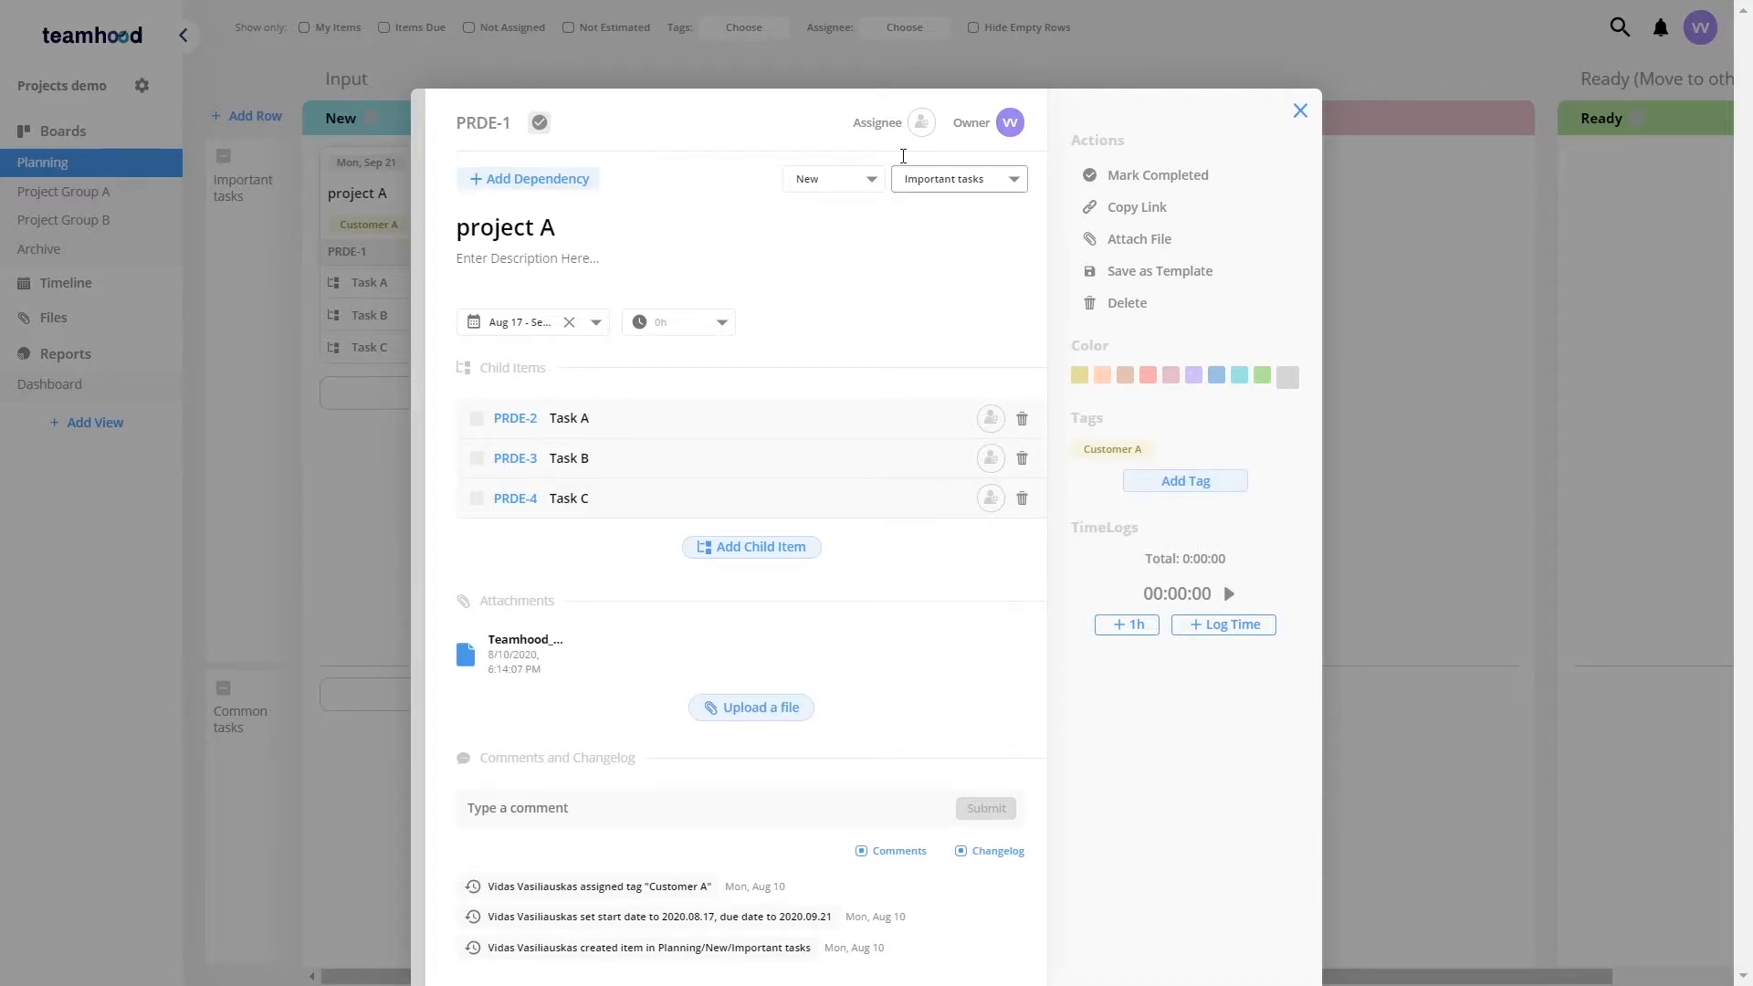
pyautogui.click(920, 125)
pyautogui.click(838, 173)
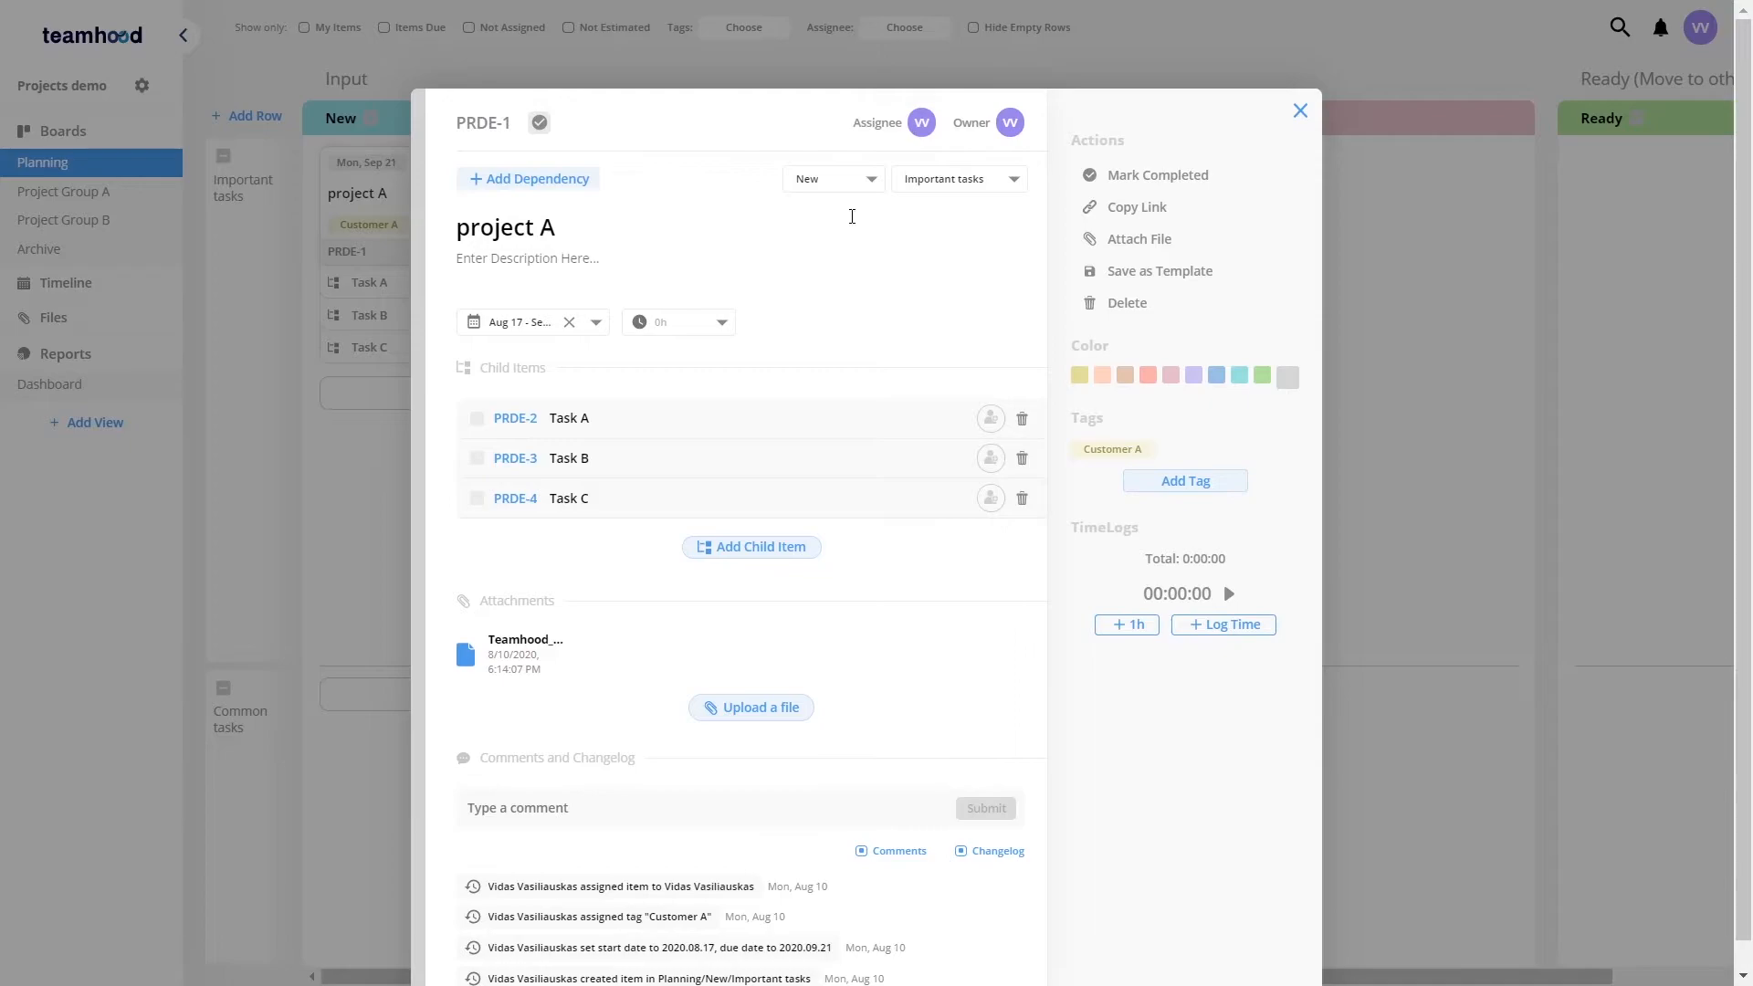
# Step: Post the comment "Lets go" on project A and close the card
pyautogui.click(561, 813)
pyautogui.write('Lets go')
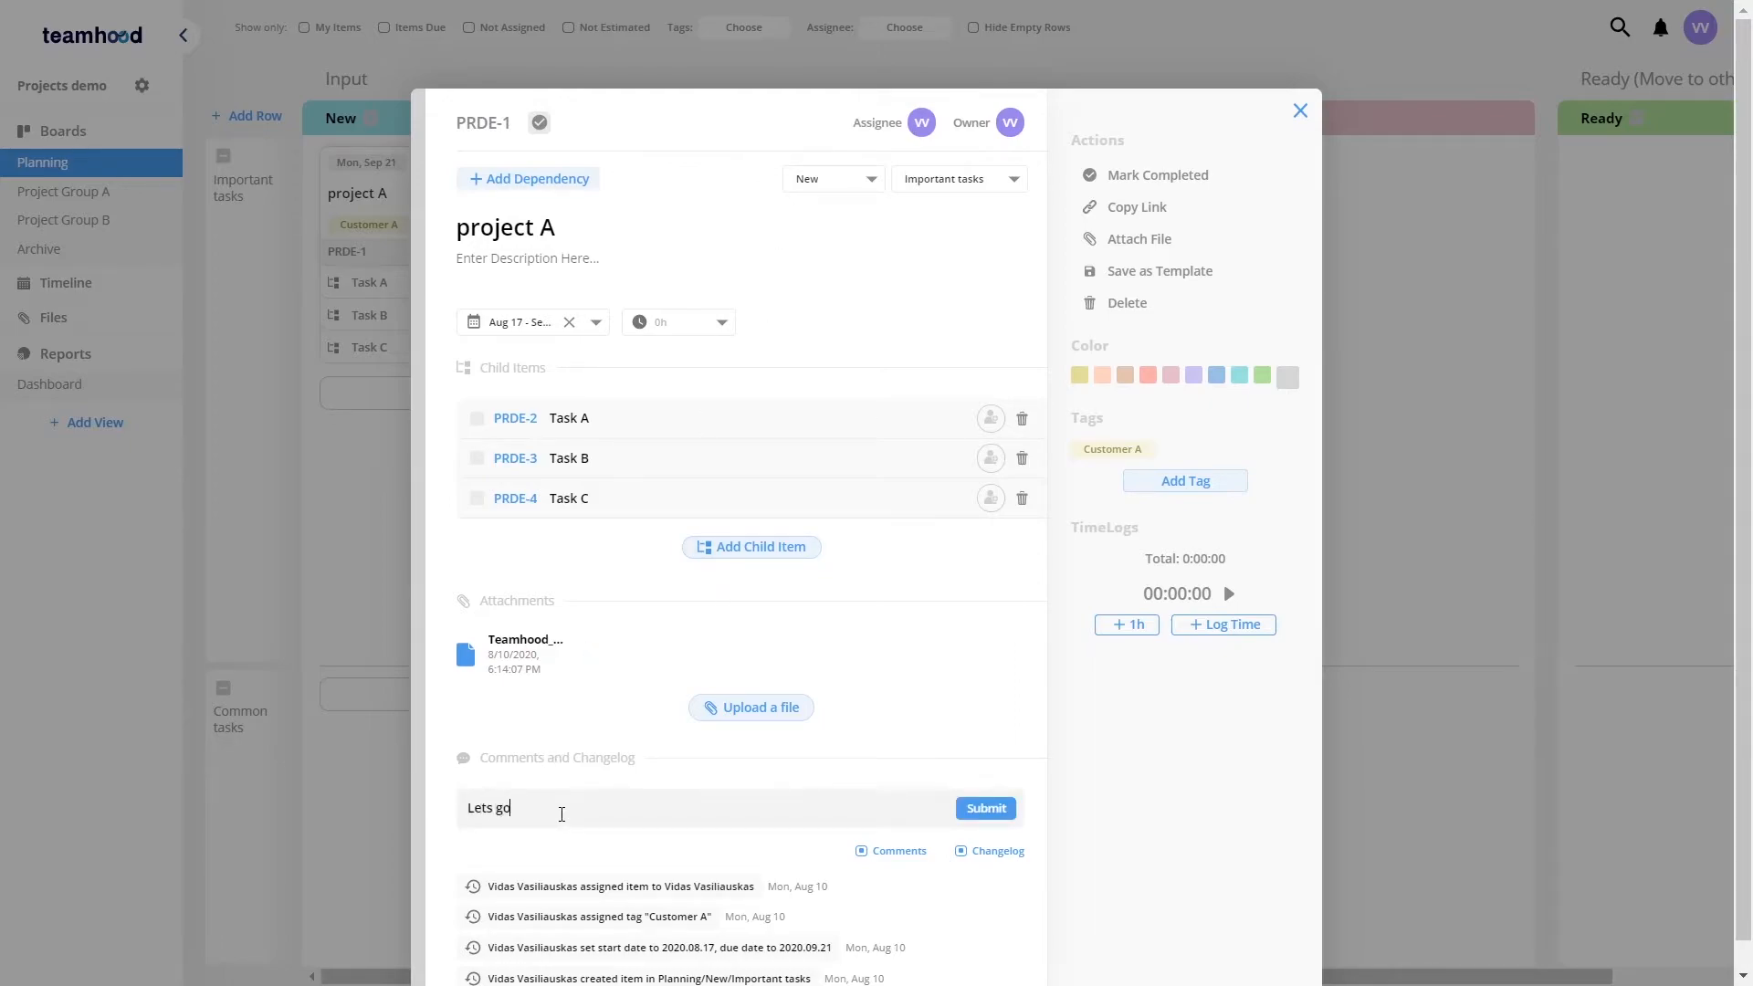
pyautogui.press('Return')
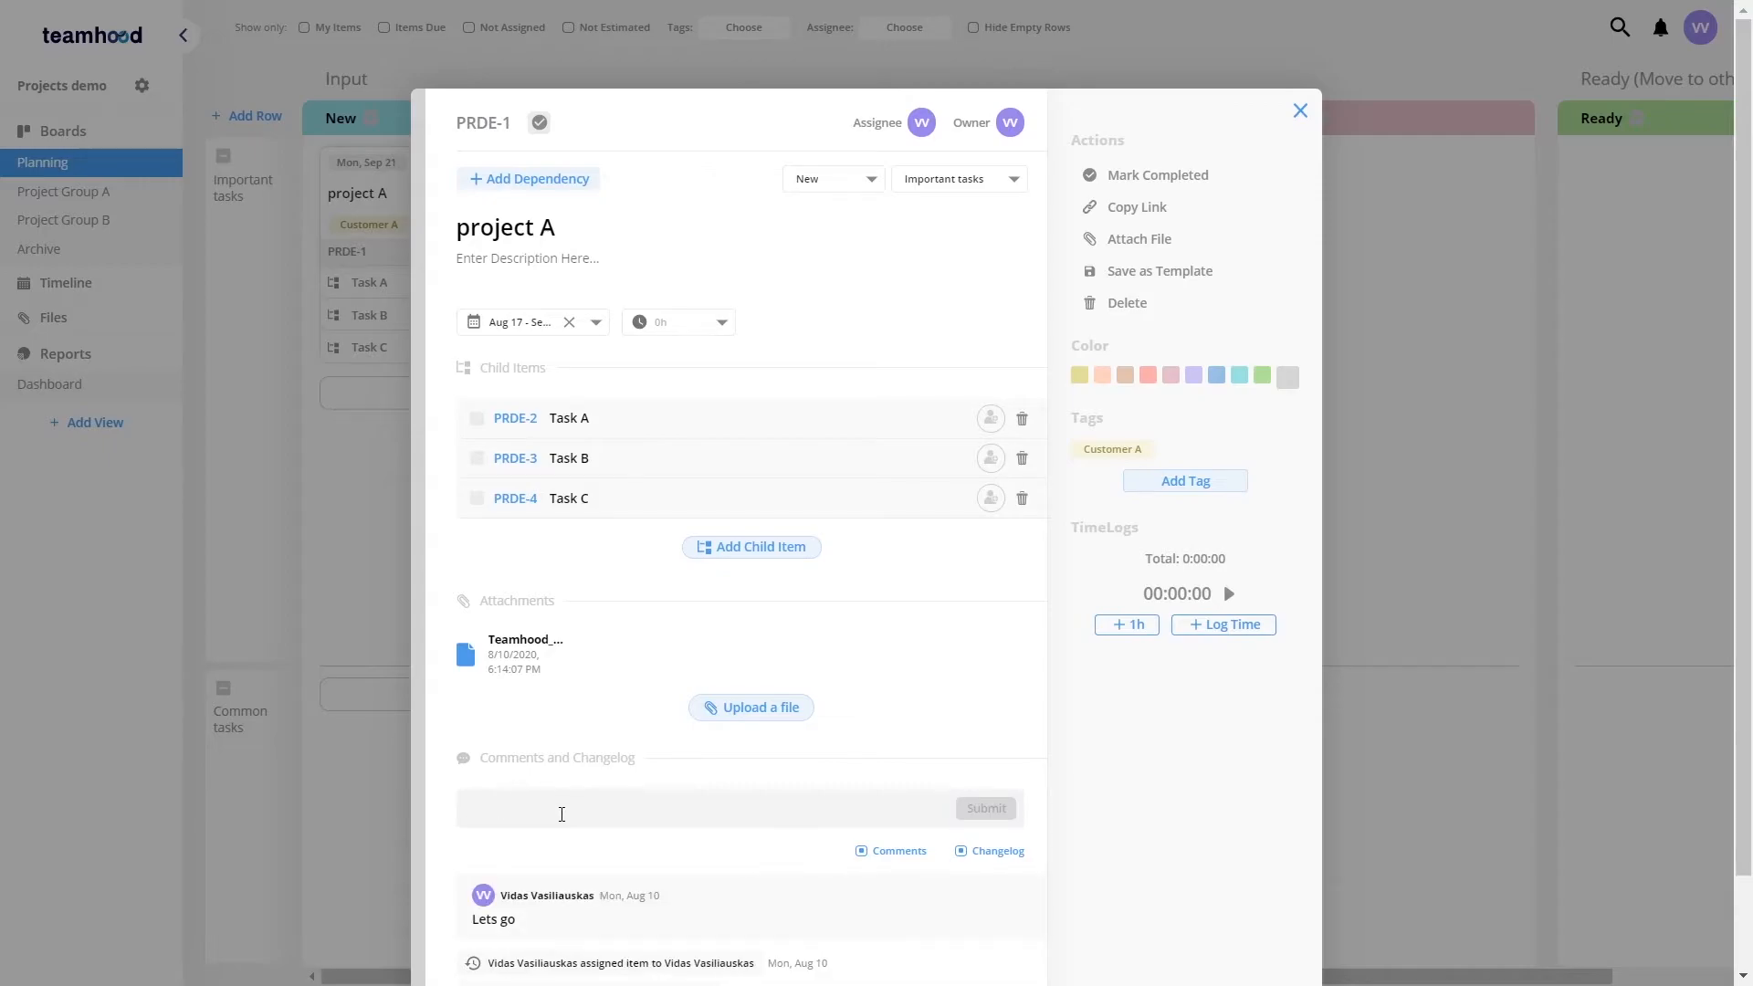
pyautogui.click(1300, 111)
# Step: Move the project A card across Prioritization, Analysis and Concept into the Ready column
pyautogui.moveTo(457, 188); pyautogui.dragTo(1104, 207)
pyautogui.hscroll(2, 1021, 260)
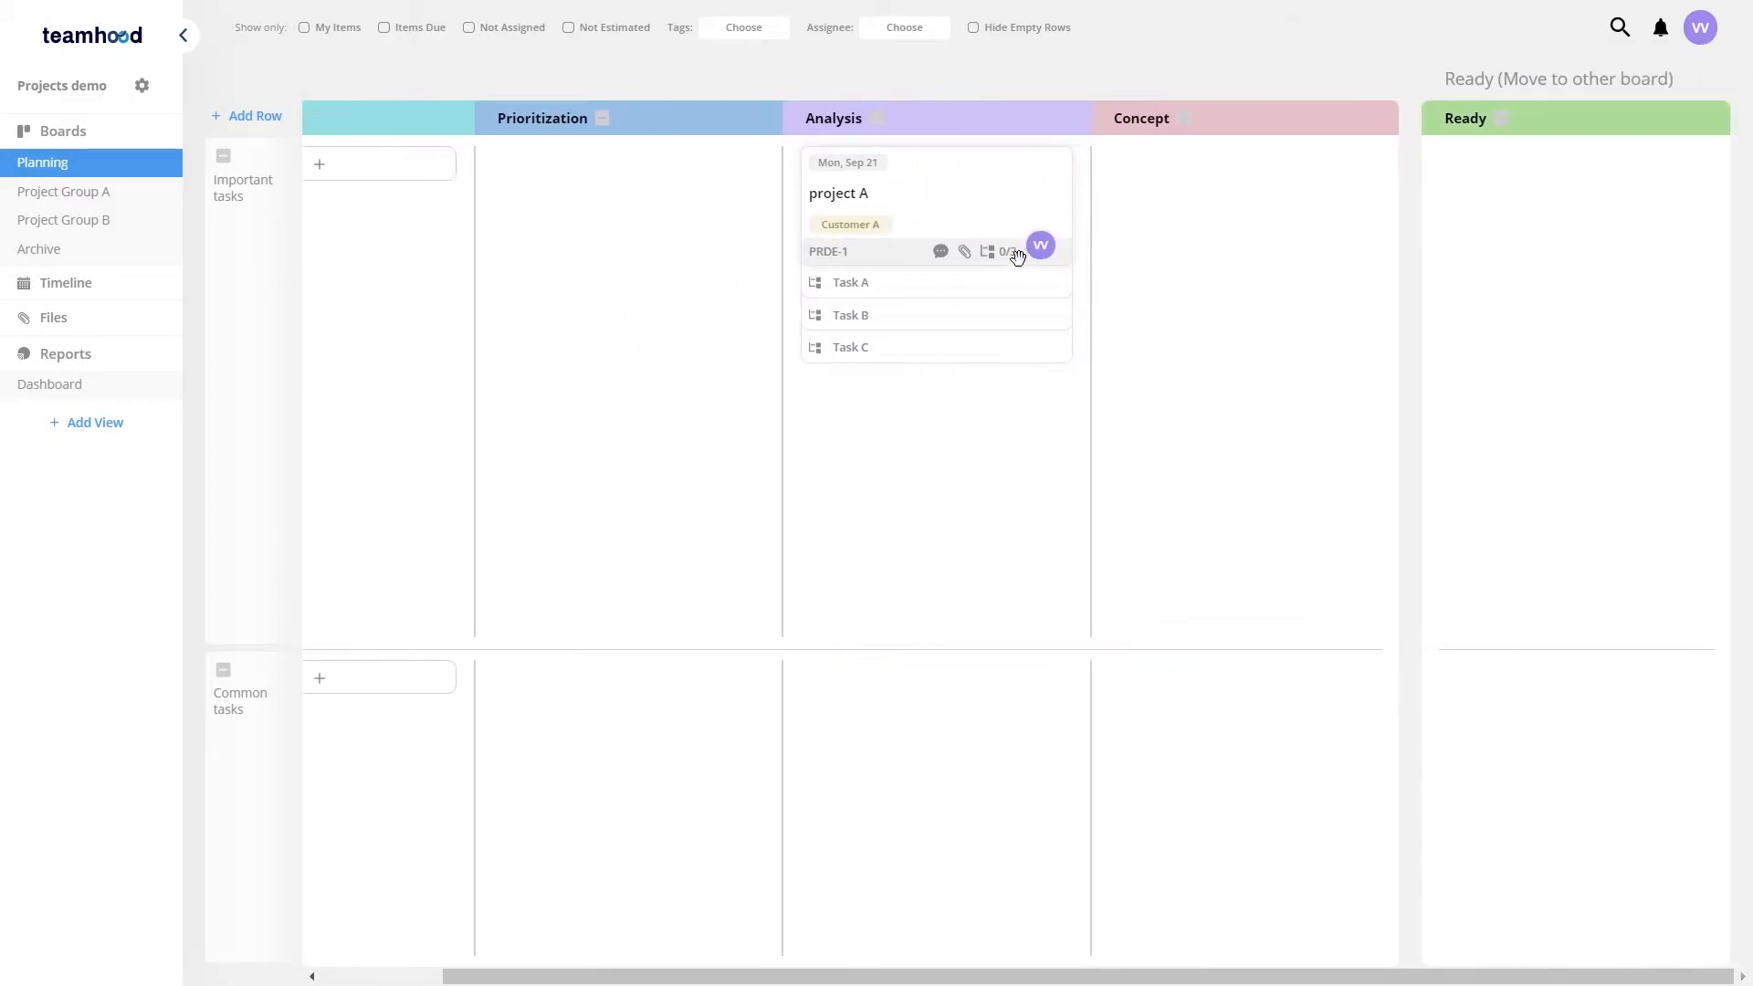
pyautogui.moveTo(931, 170); pyautogui.dragTo(1187, 182)
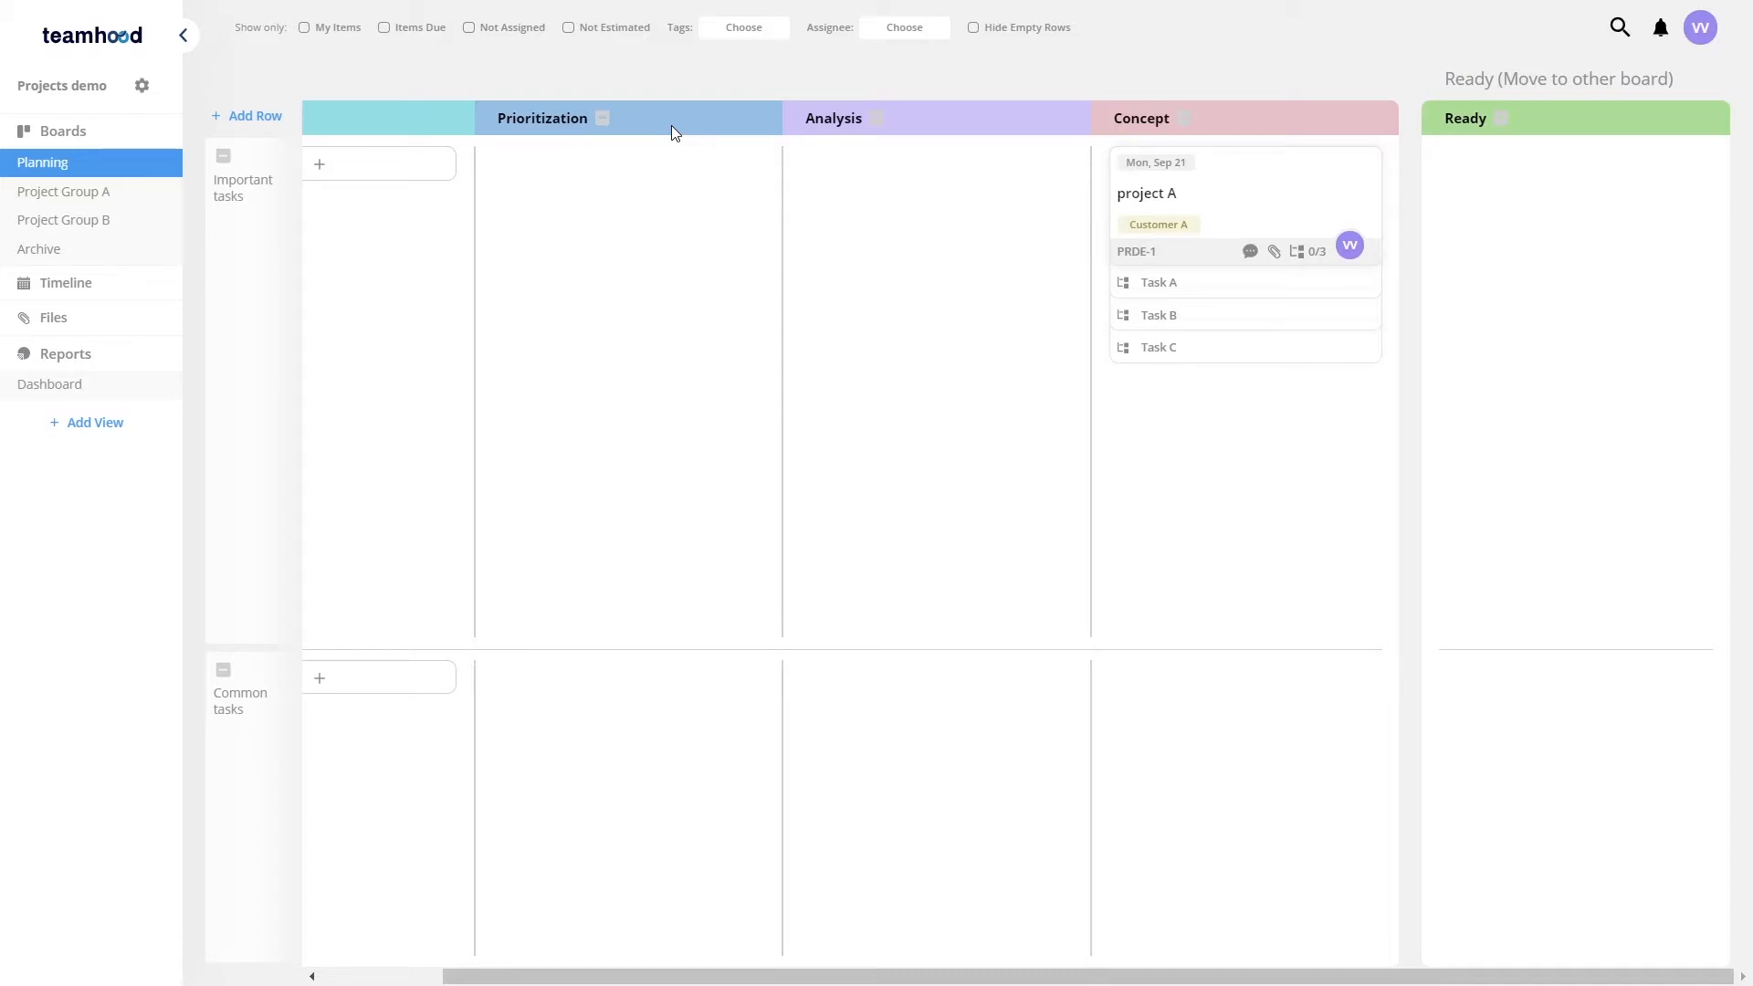
pyautogui.moveTo(1224, 172); pyautogui.dragTo(1535, 188)
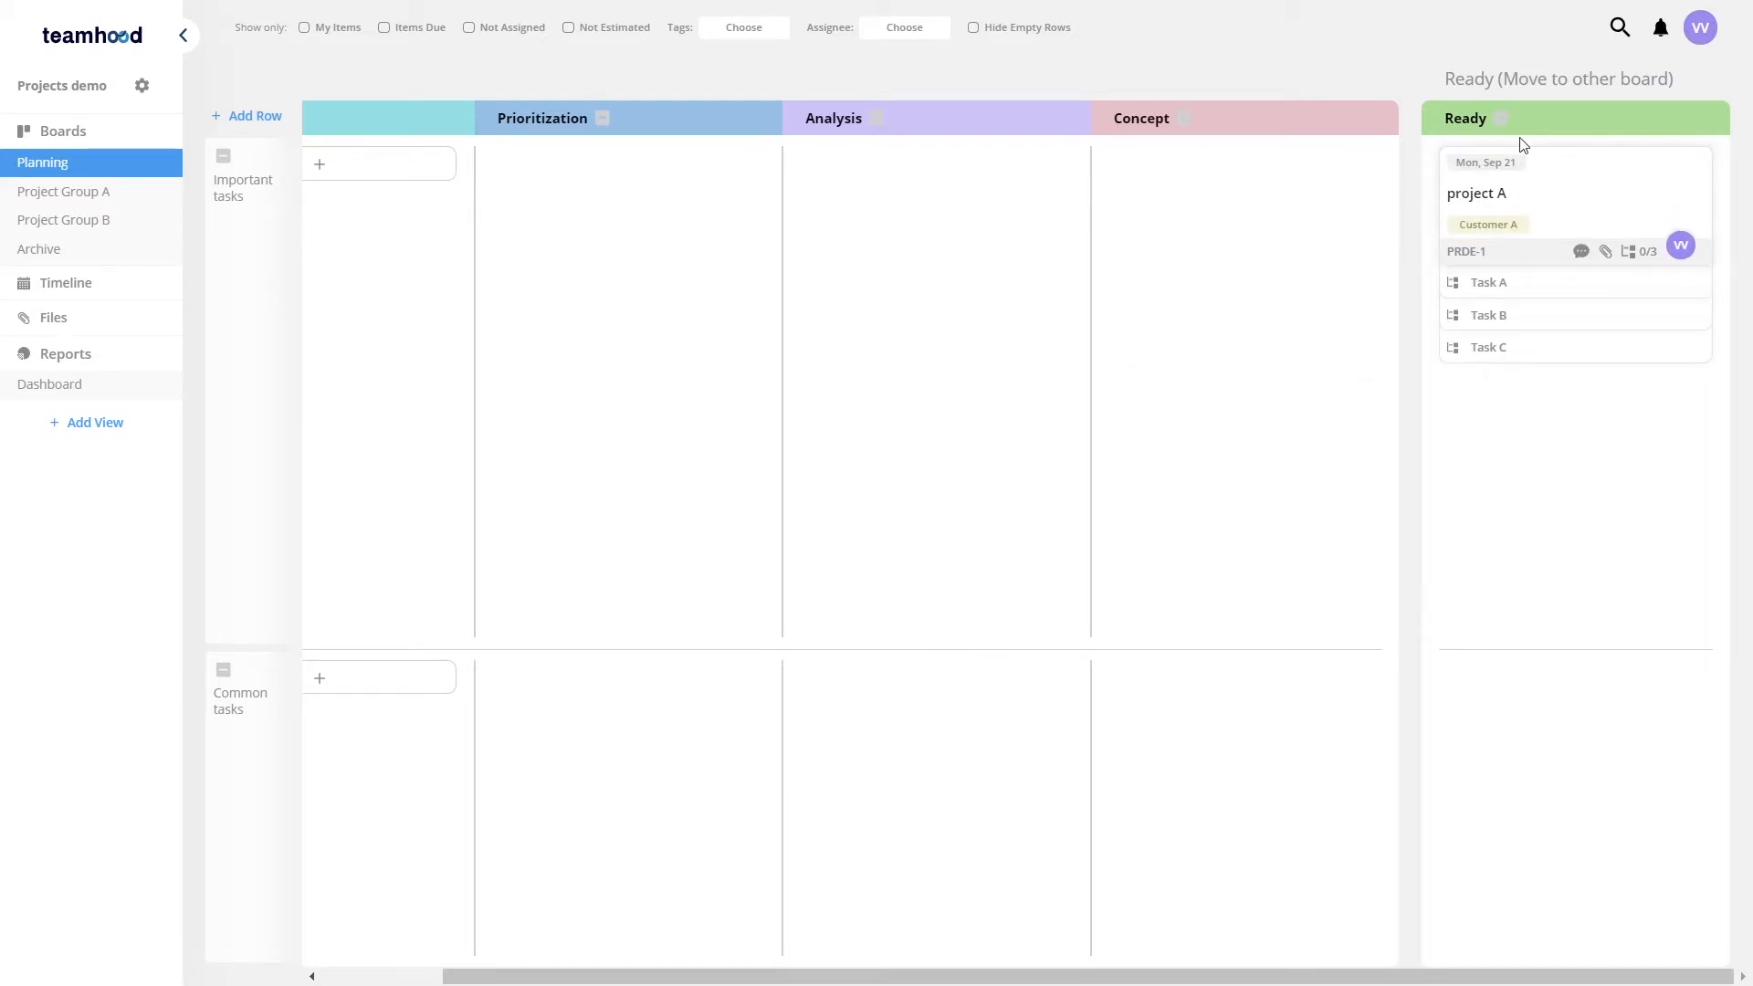
# Step: Open project A and move it to the Project Area A row of Project Group A
pyautogui.click(1601, 169)
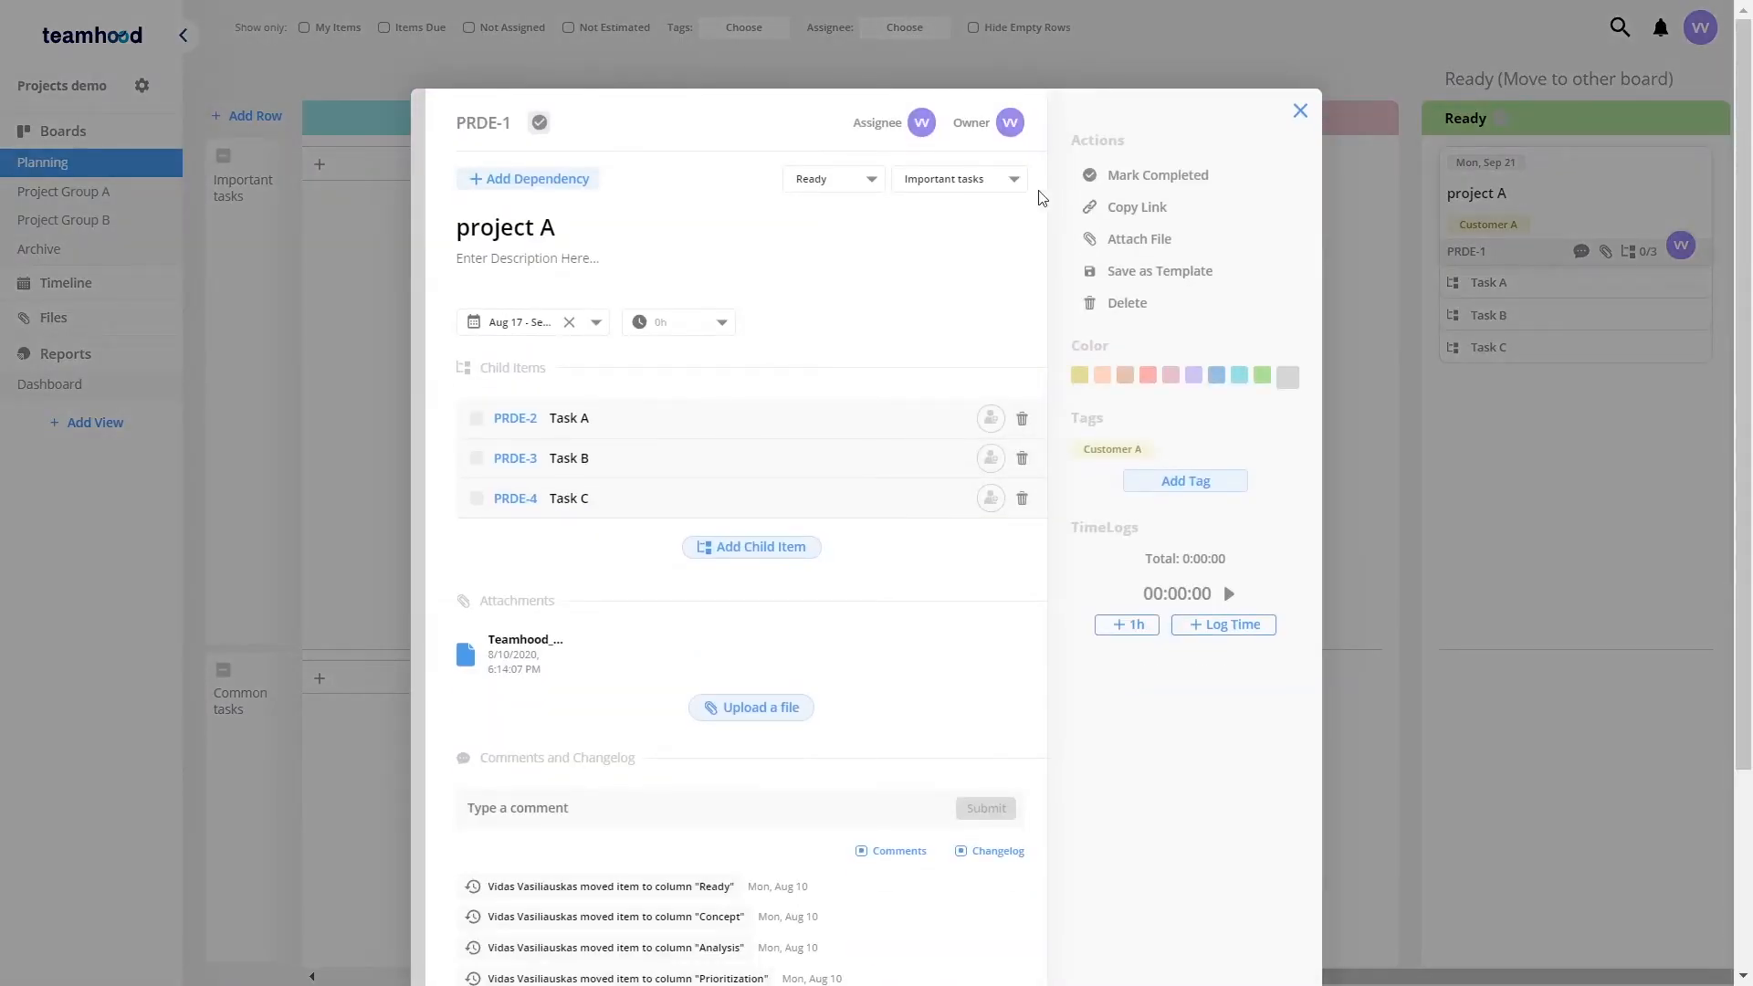
pyautogui.click(1013, 180)
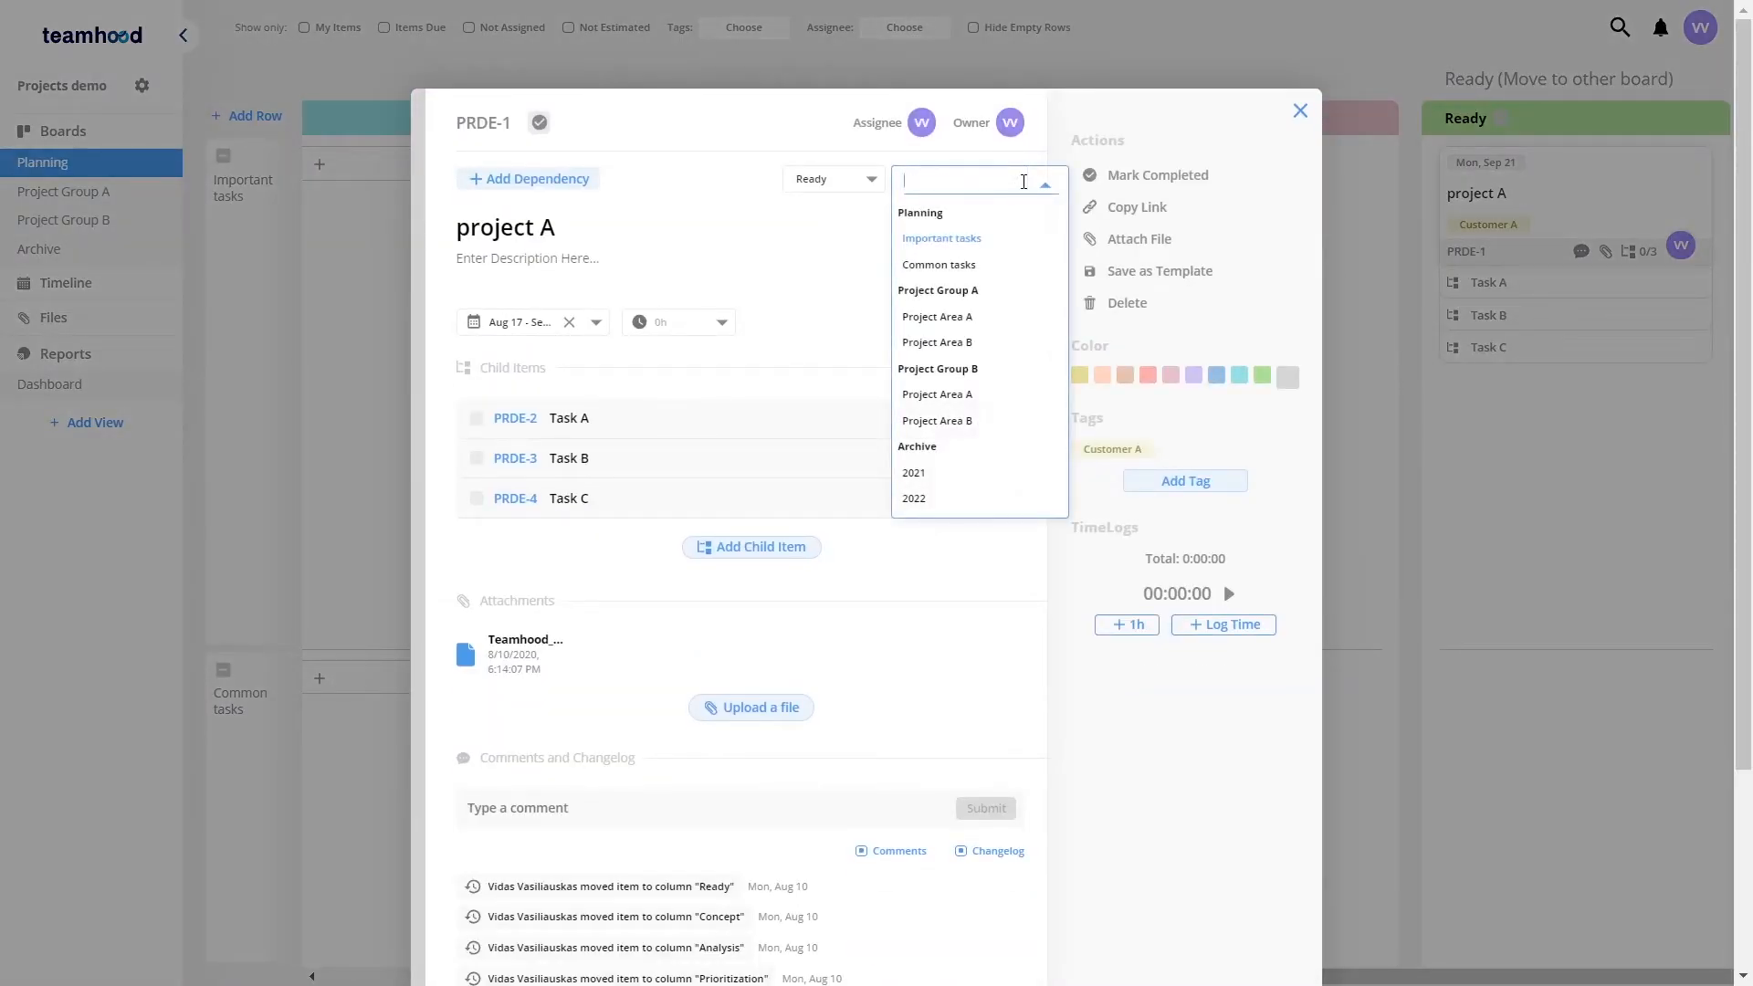
pyautogui.click(954, 326)
pyautogui.click(364, 237)
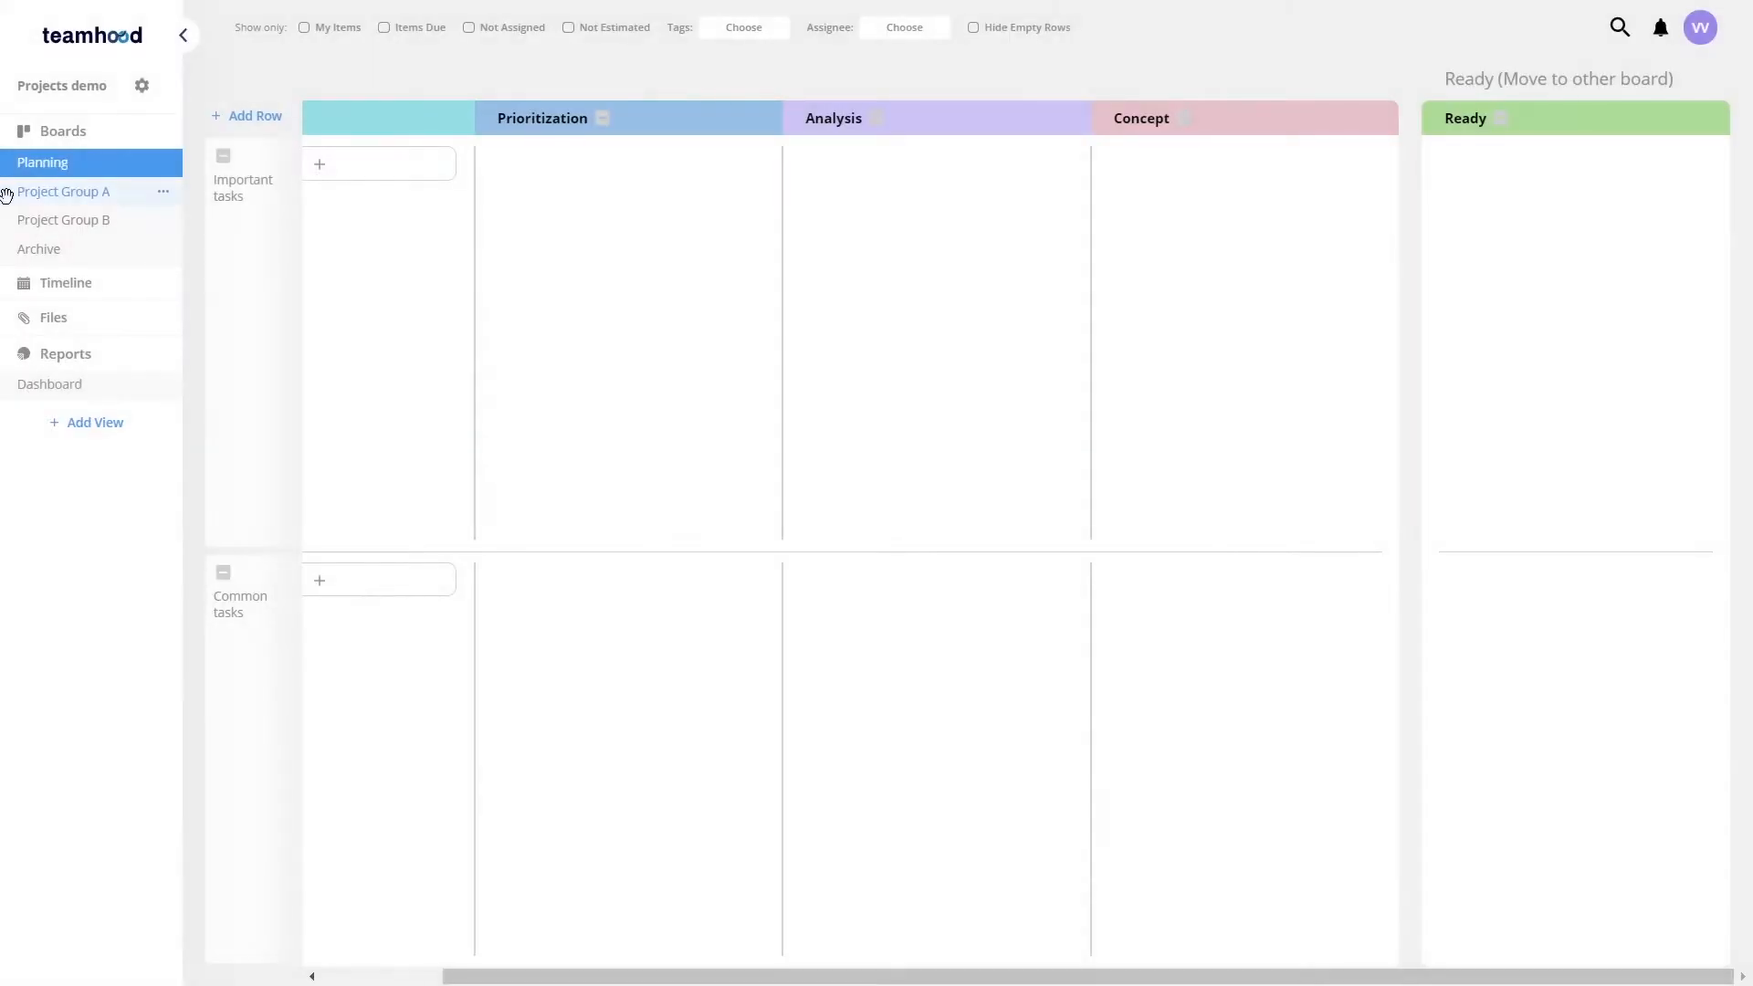
# Step: On the Project Group A board, move project A into the Tasks column
pyautogui.click(50, 192)
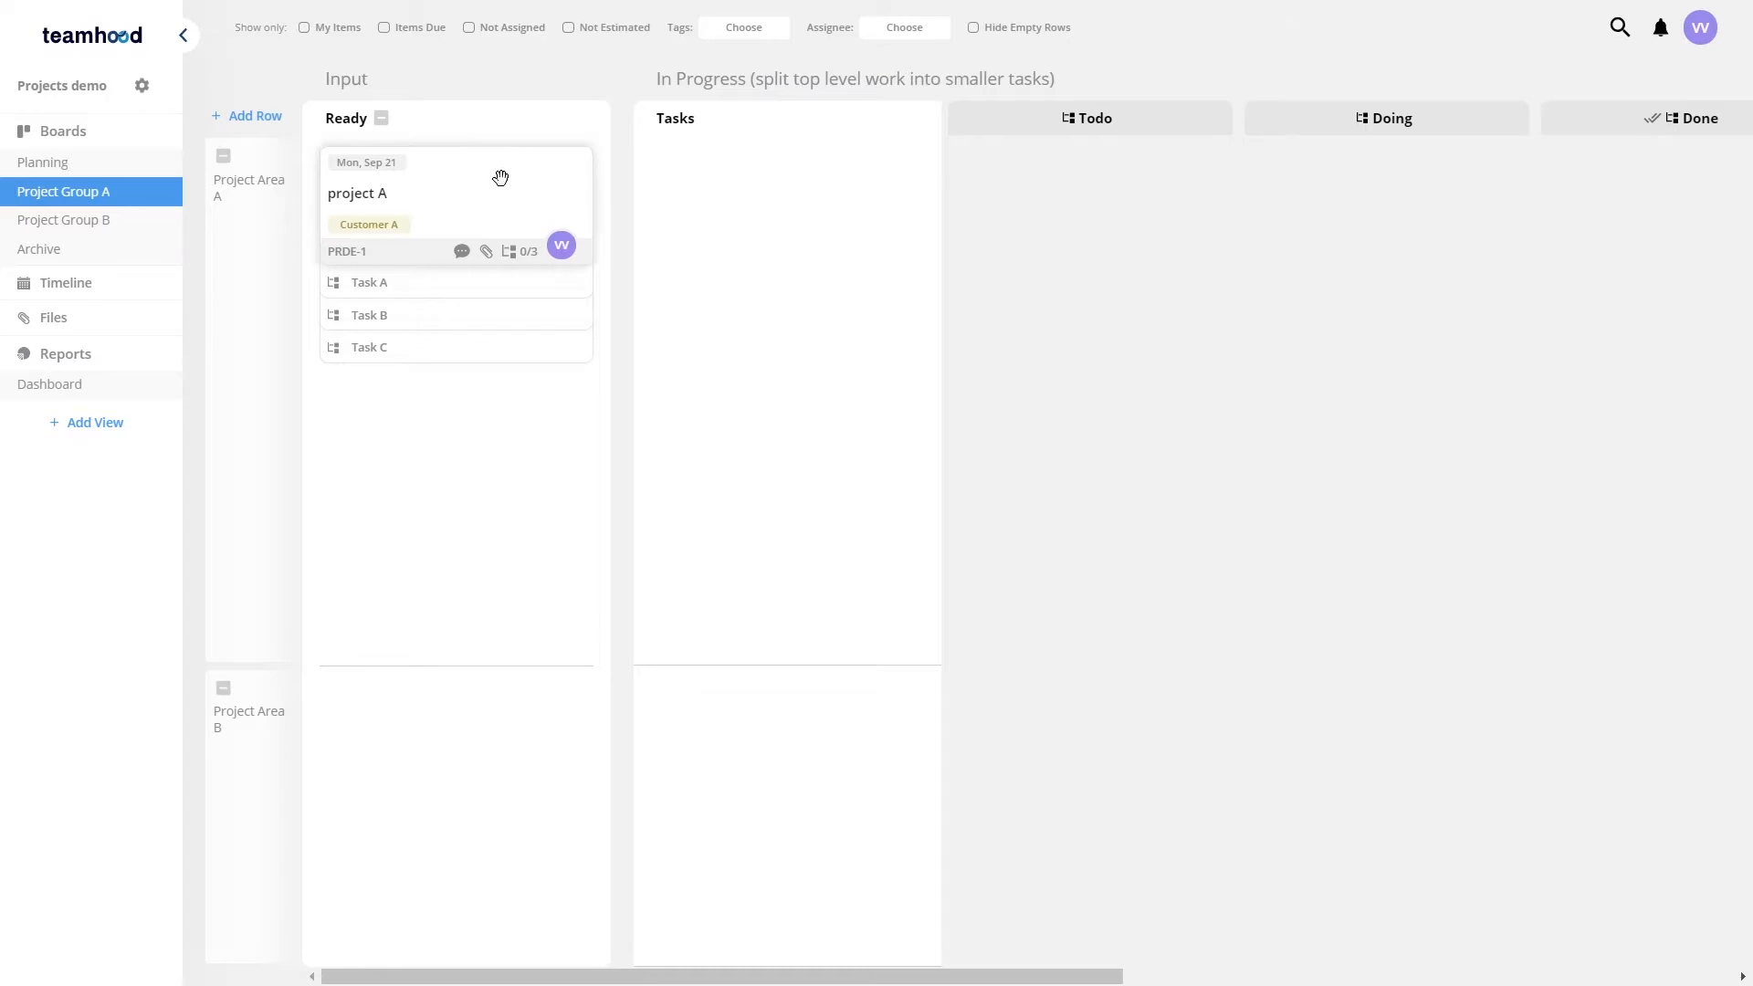
pyautogui.moveTo(735, 227); pyautogui.dragTo(666, 243)
pyautogui.moveTo(438, 177); pyautogui.dragTo(780, 191)
pyautogui.moveTo(1366, 495); pyautogui.dragTo(1084, 524)
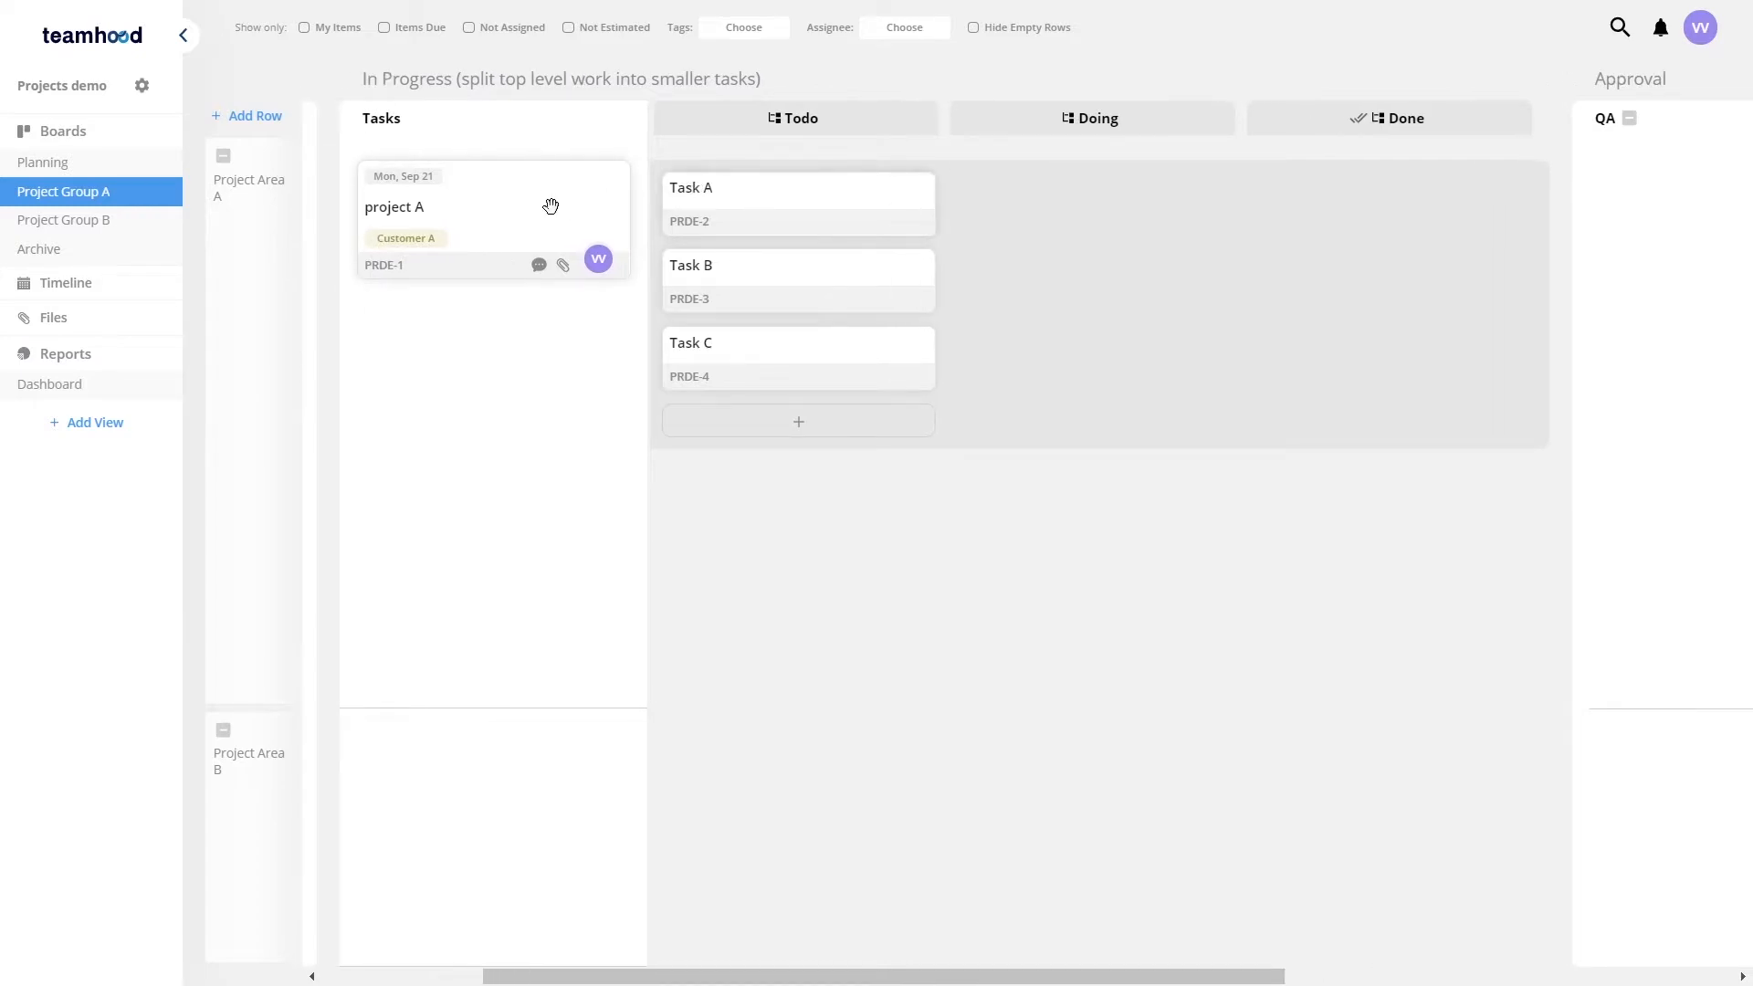
# Step: Open Task A, colour it blue, and add child items Subtask A and Subtask B
pyautogui.click(796, 208)
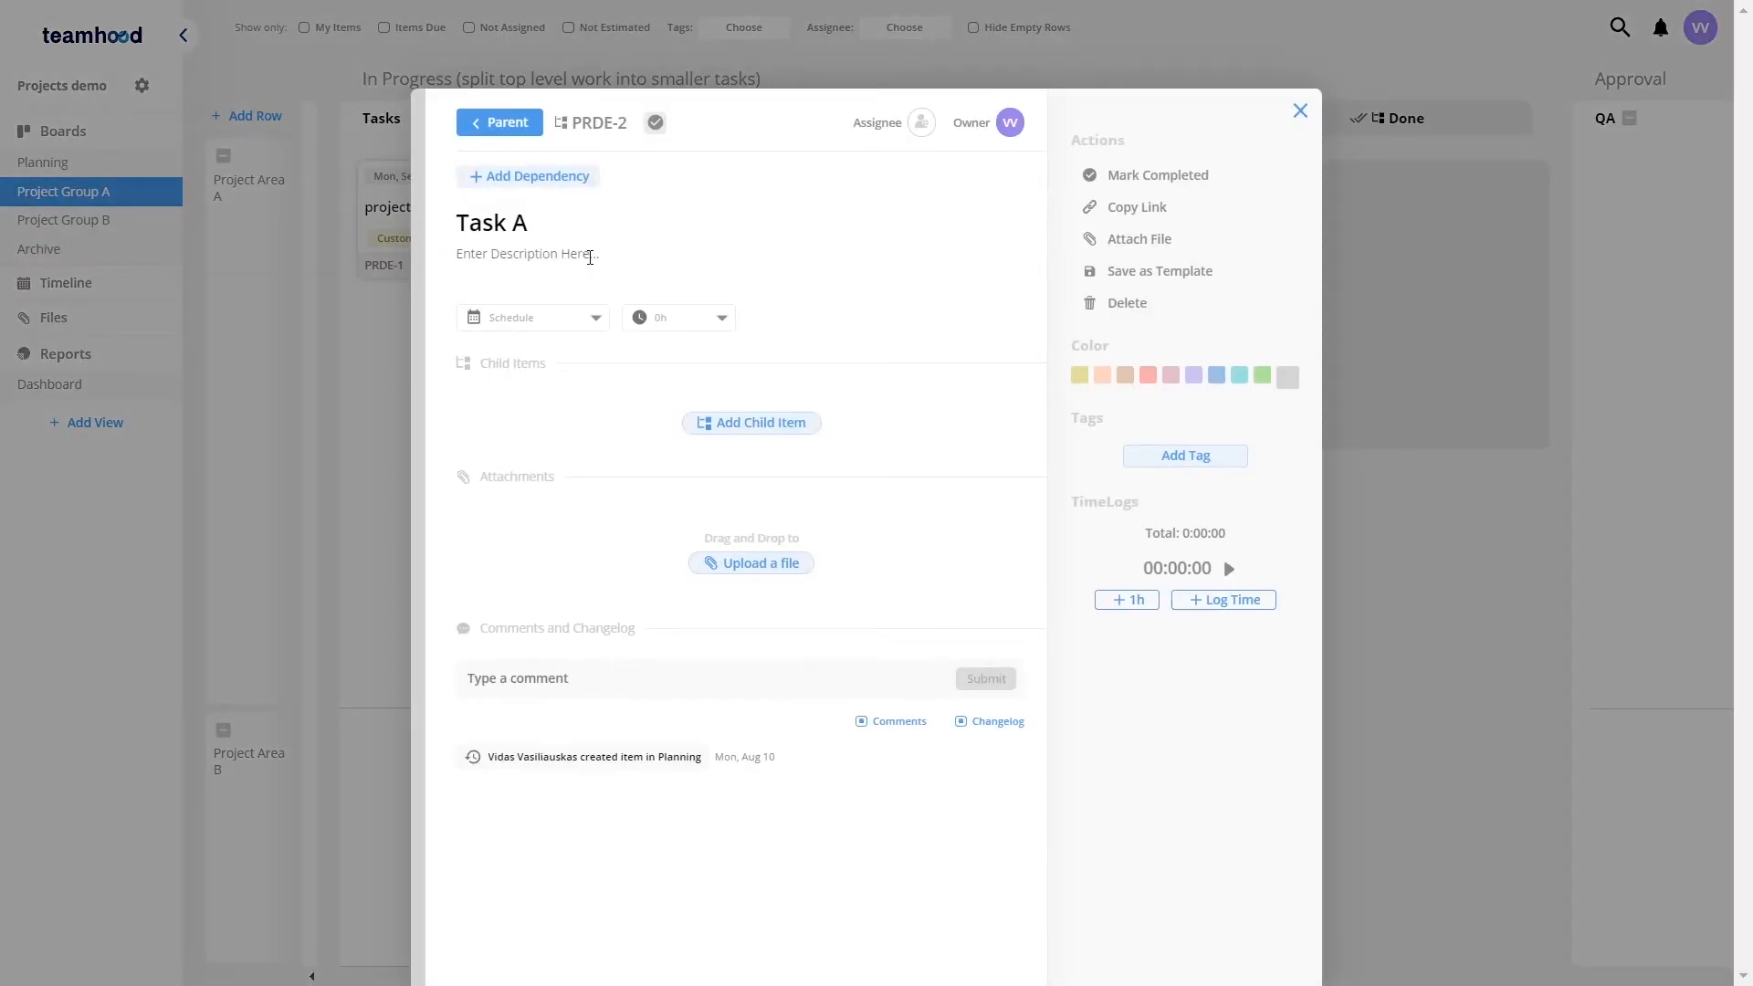
pyautogui.click(1214, 379)
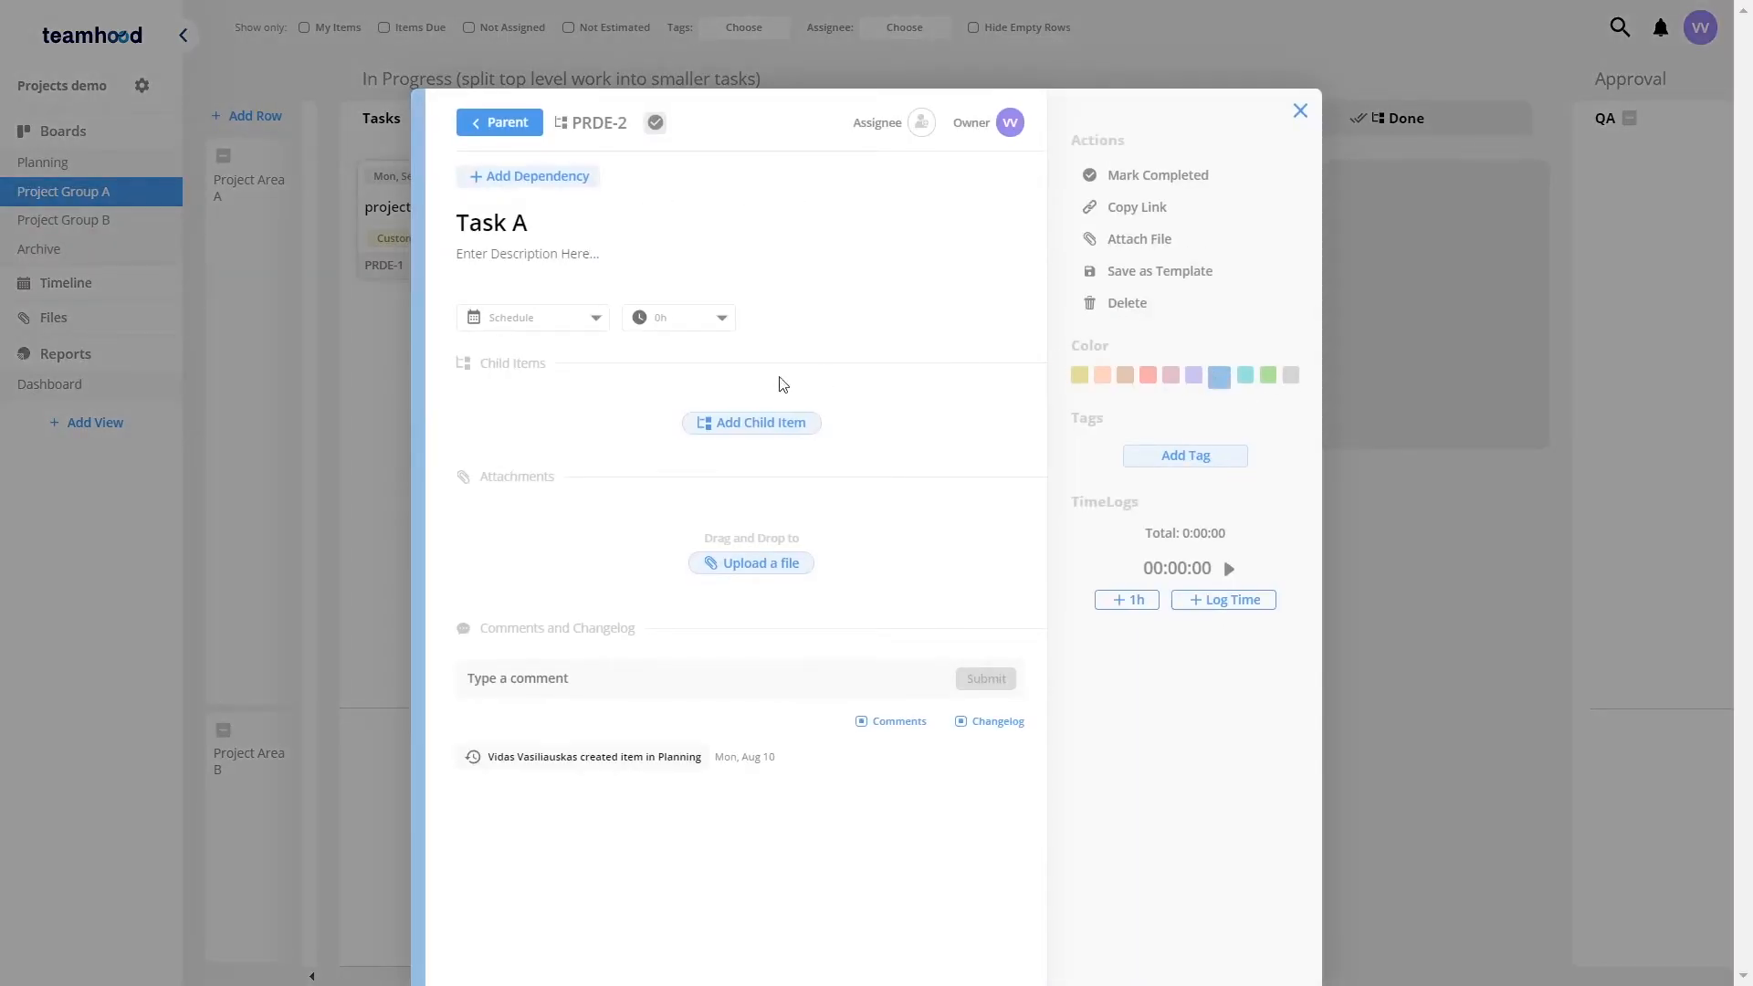
pyautogui.click(776, 425)
pyautogui.write('Subtask A')
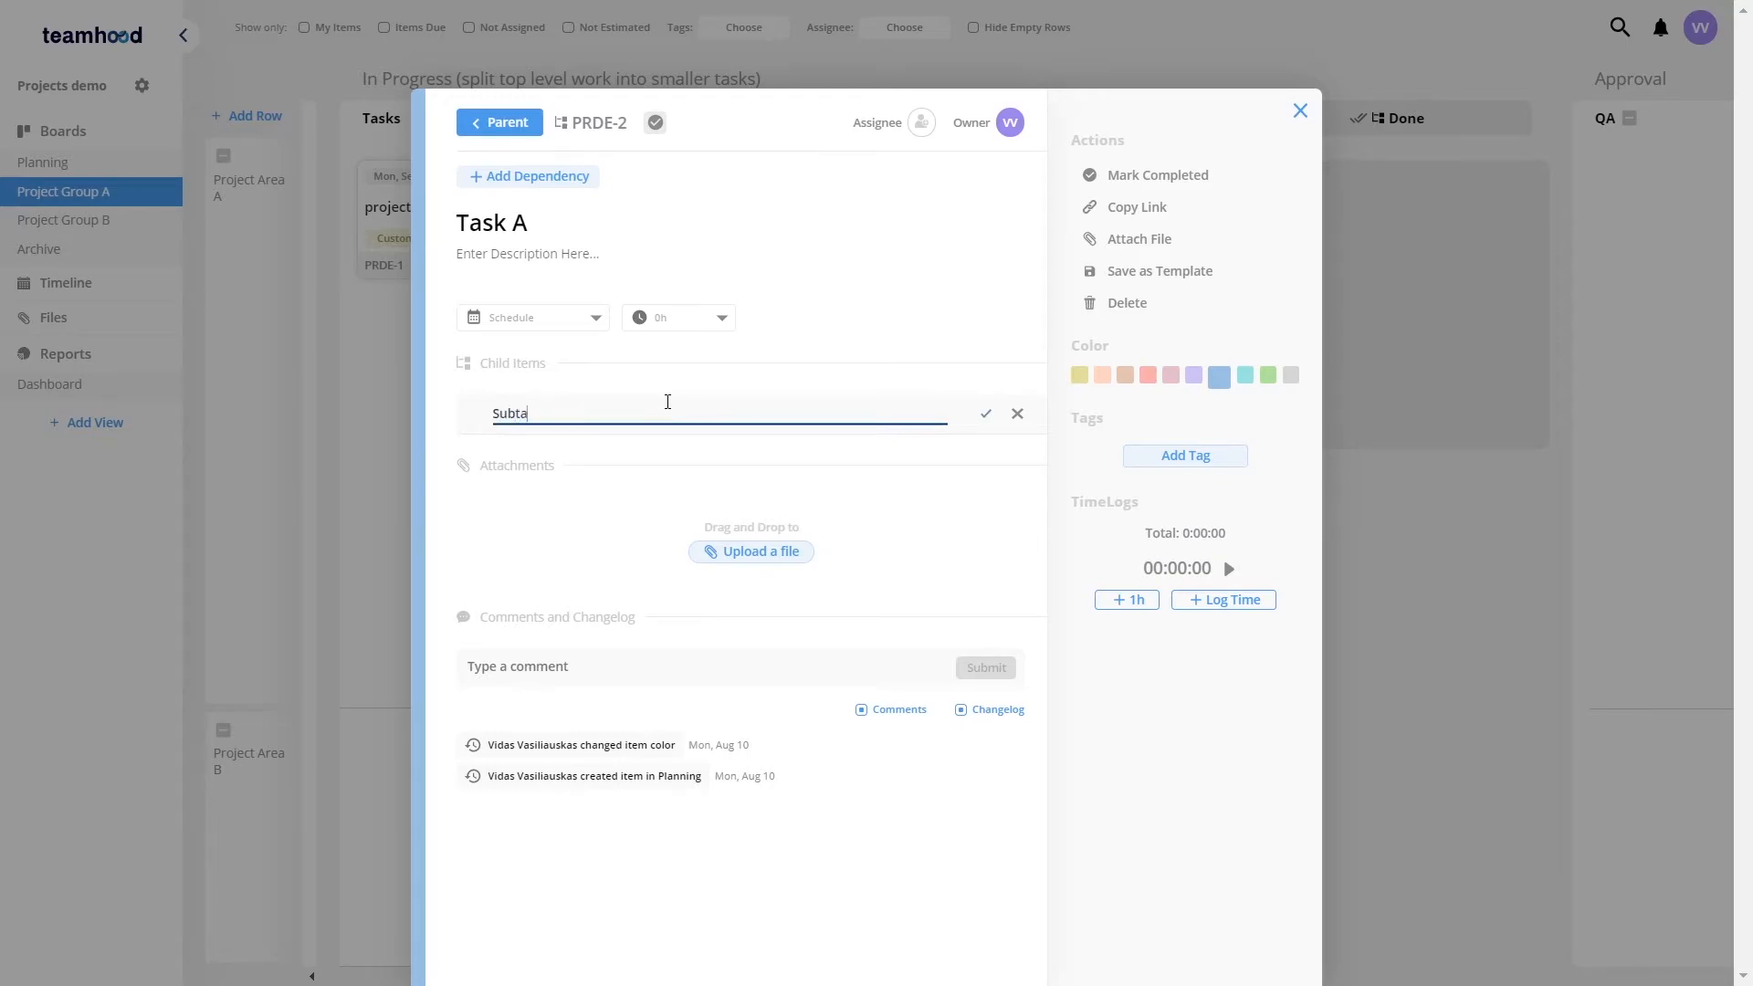
pyautogui.press('Return')
pyautogui.write('Su')
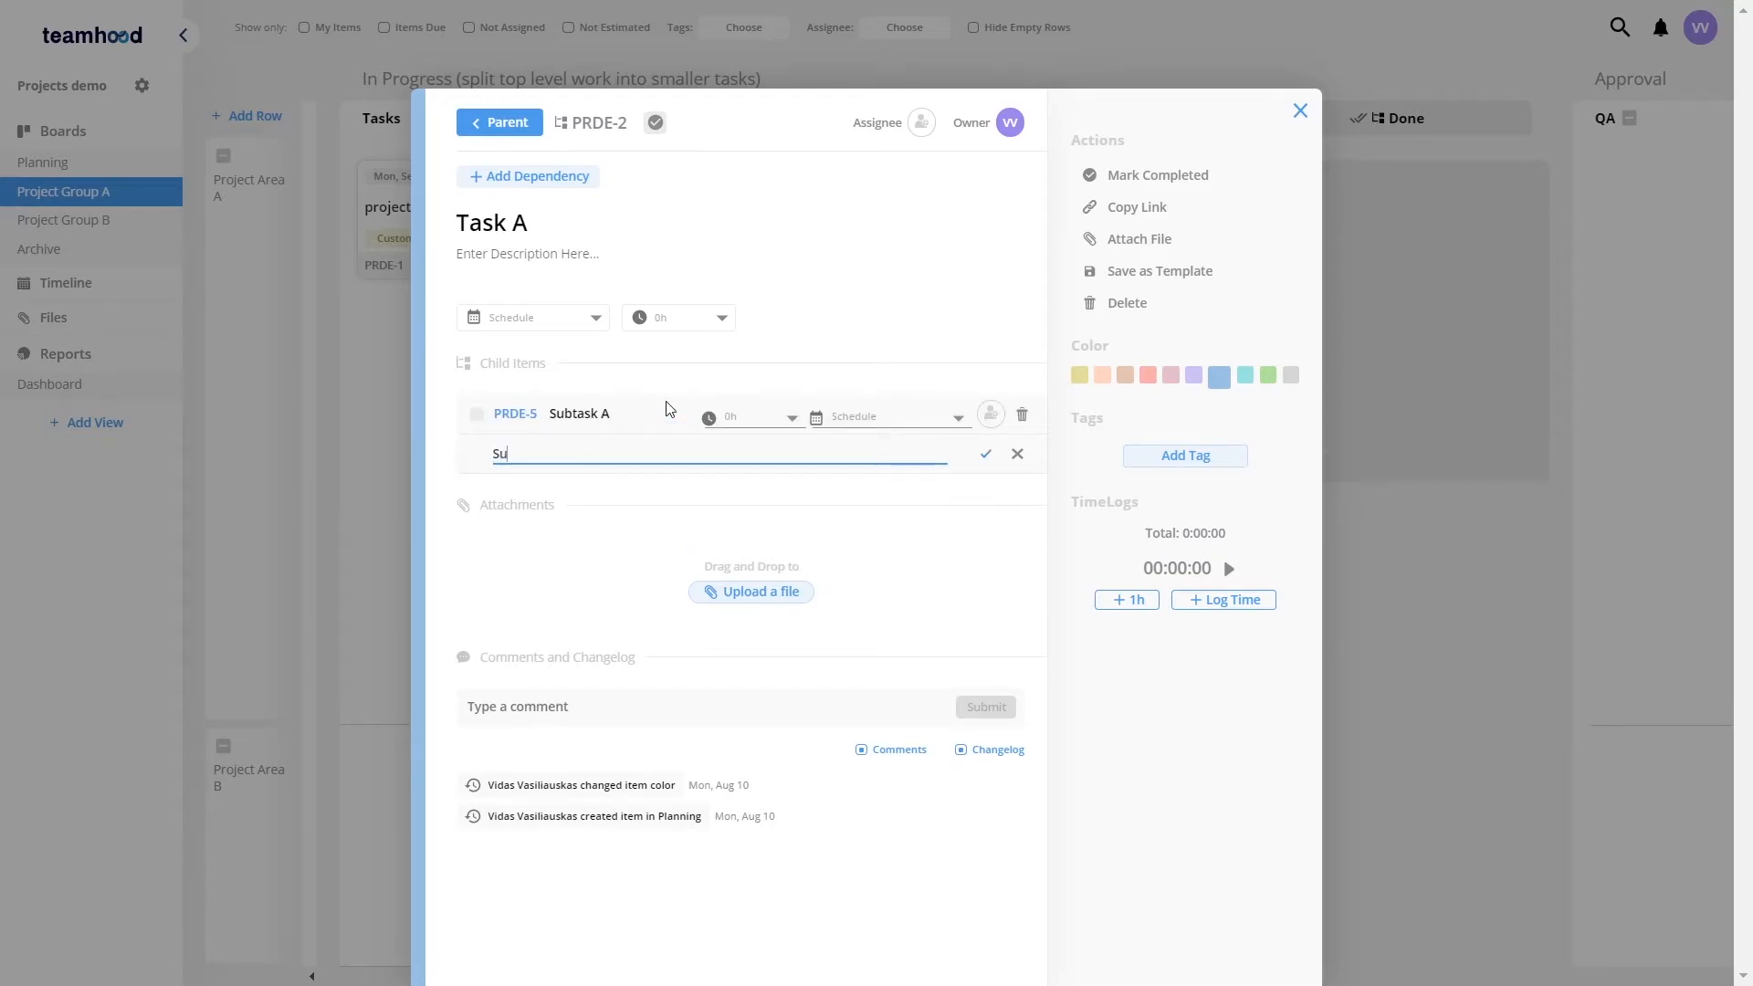
pyautogui.write('btask B')
pyautogui.press('Return')
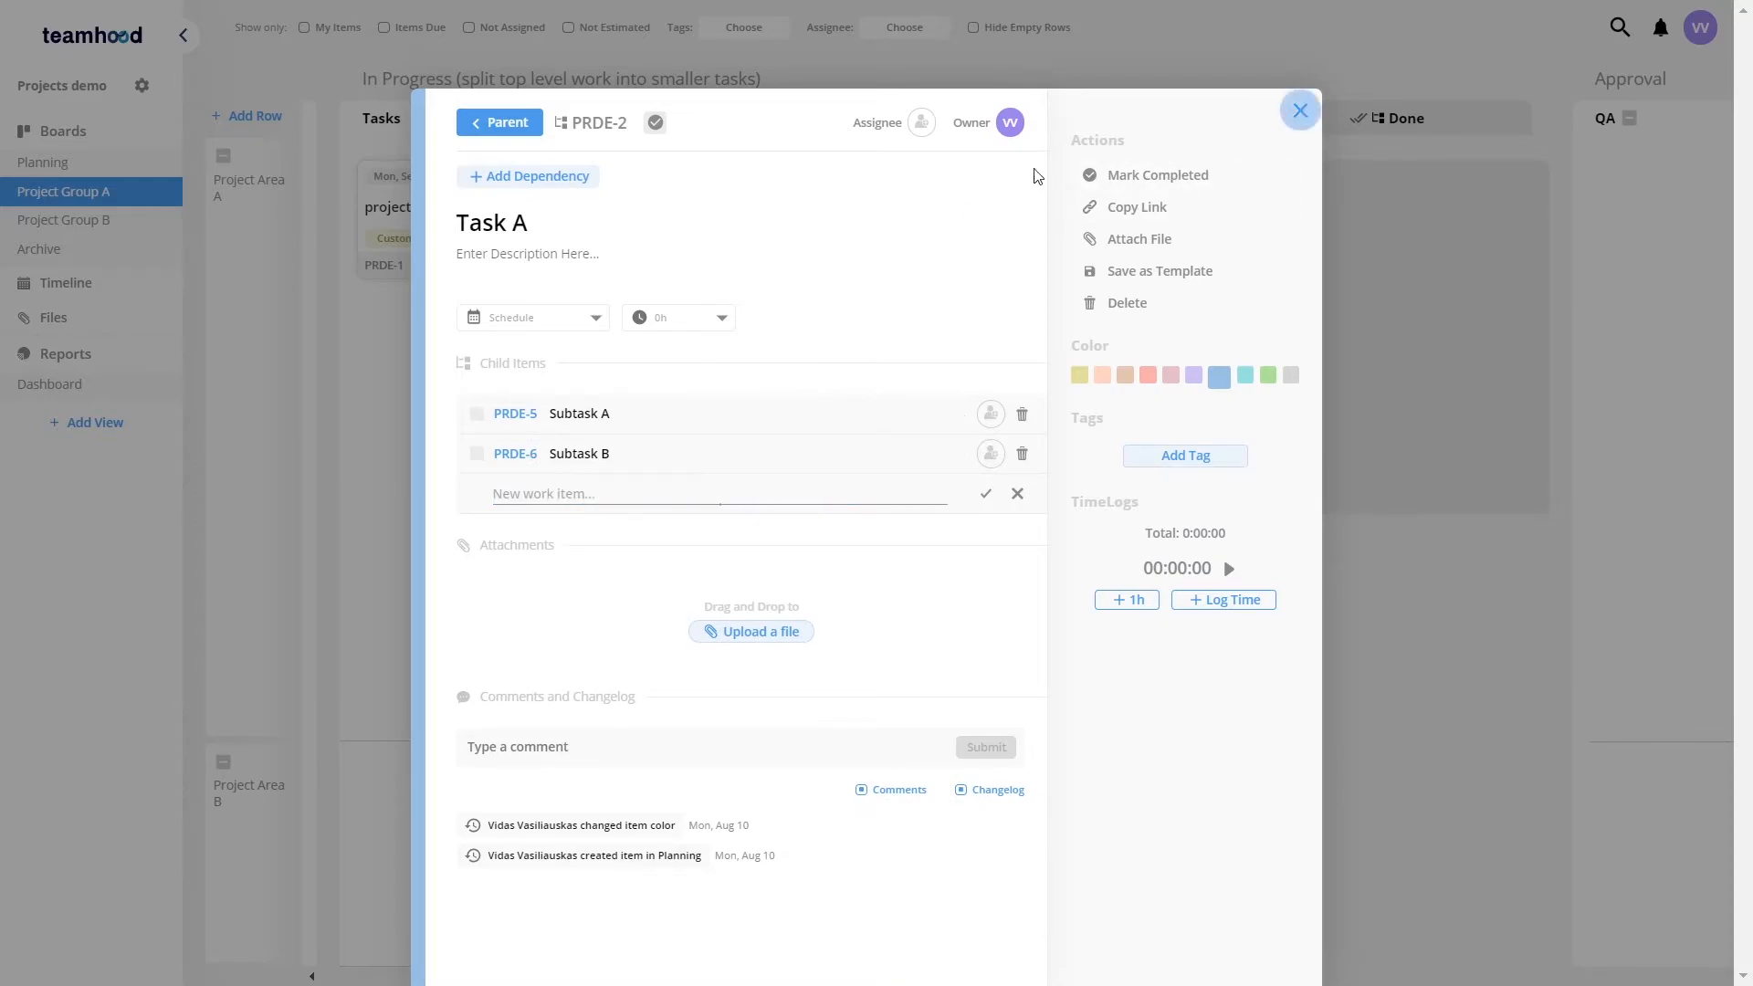
pyautogui.click(1301, 111)
# Step: Move Task A through Doing into Done, and move Task B into Done
pyautogui.moveTo(843, 191); pyautogui.dragTo(1119, 188)
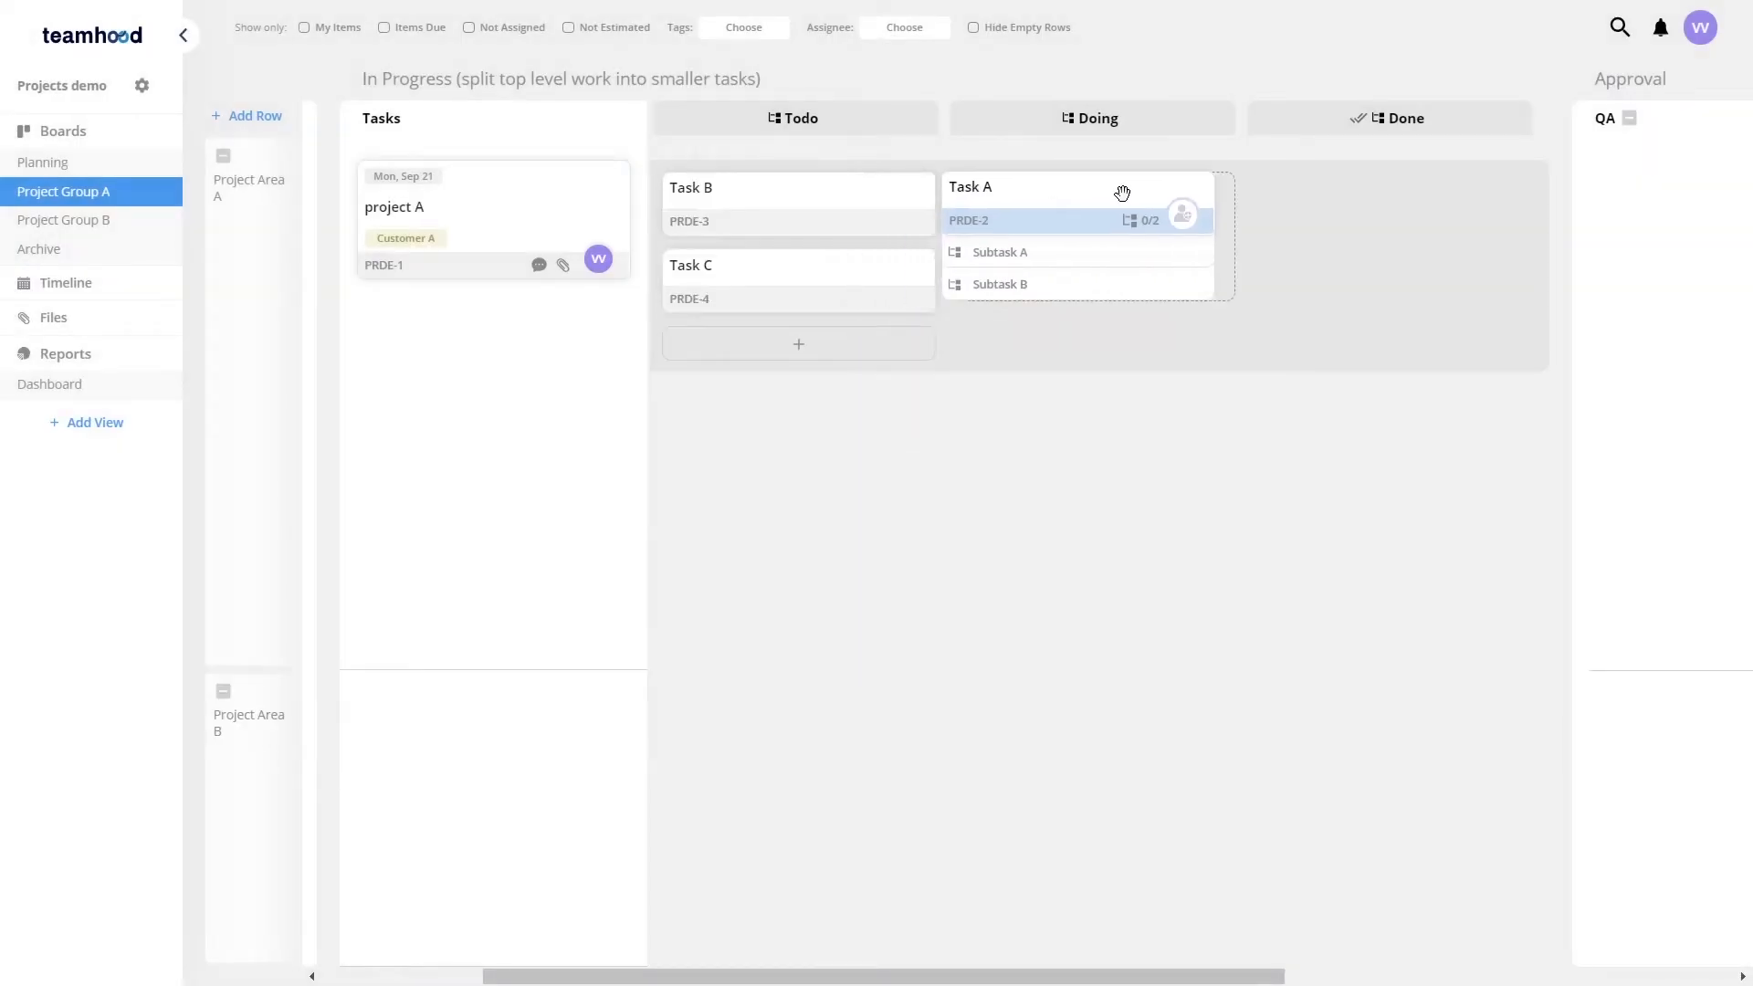
pyautogui.moveTo(849, 197); pyautogui.dragTo(1385, 187)
pyautogui.moveTo(1120, 195); pyautogui.dragTo(1370, 210)
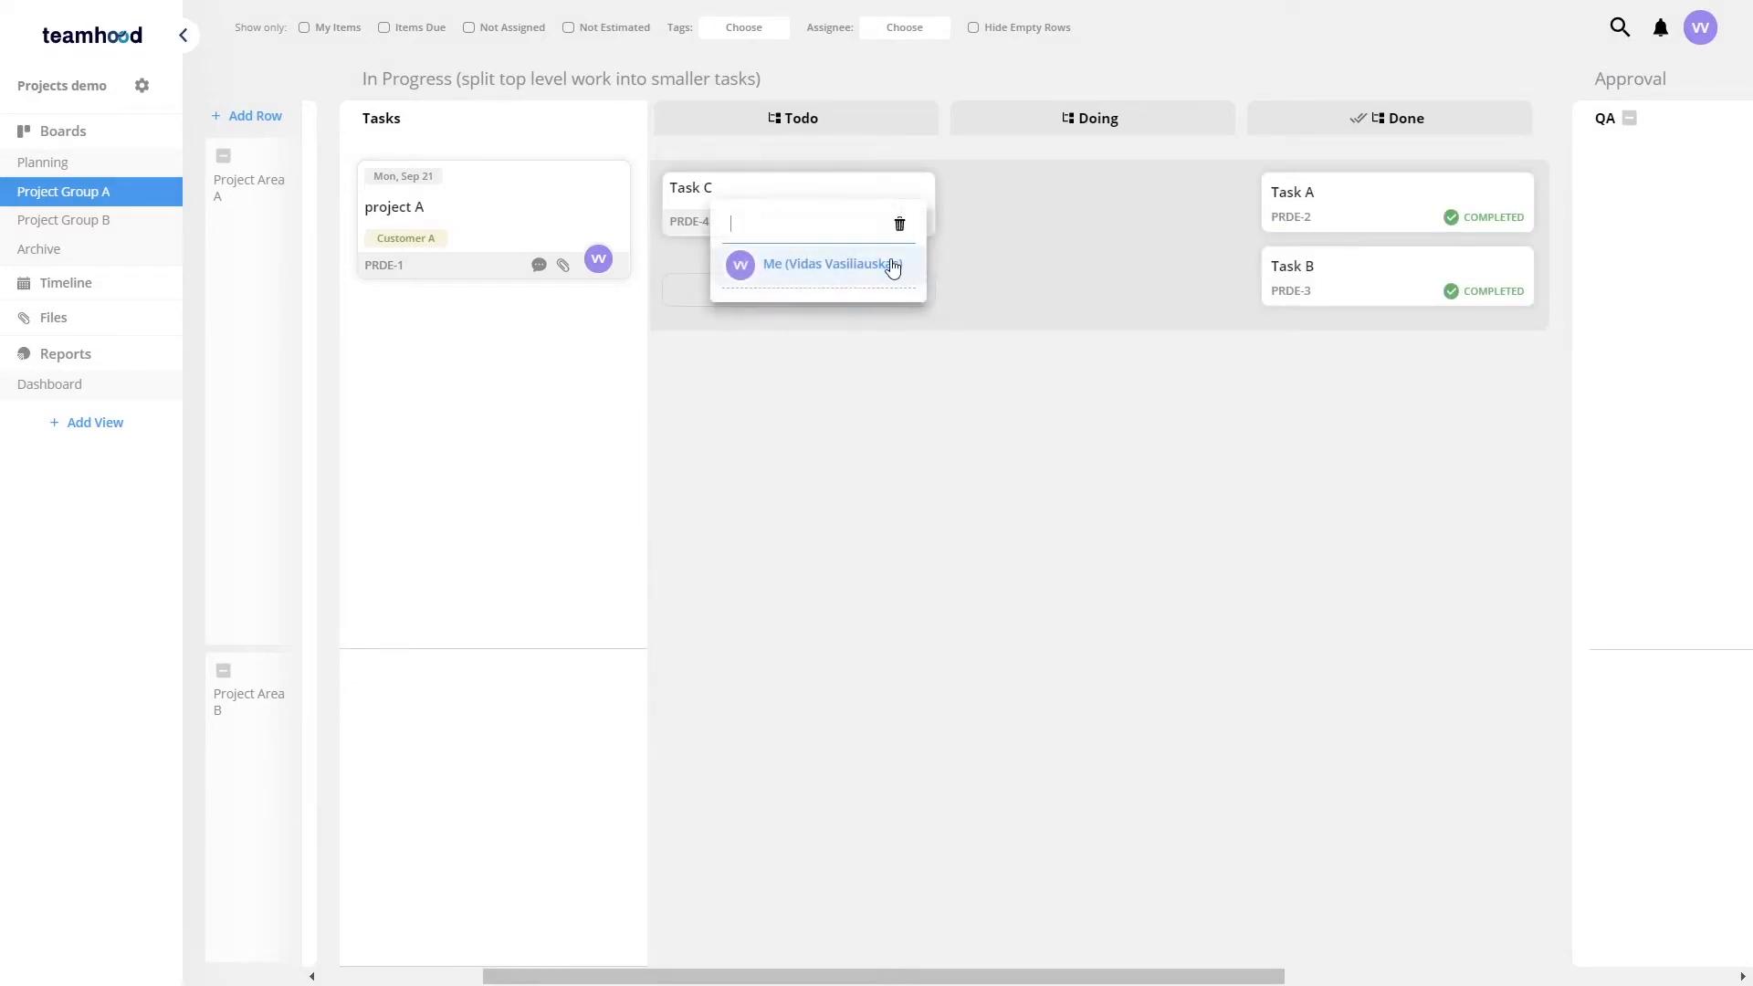
# Step: Assign Task C to yourself and move it into the Done column
pyautogui.click(877, 264)
pyautogui.moveTo(791, 190); pyautogui.dragTo(1301, 187)
pyautogui.moveTo(1138, 232); pyautogui.dragTo(945, 248)
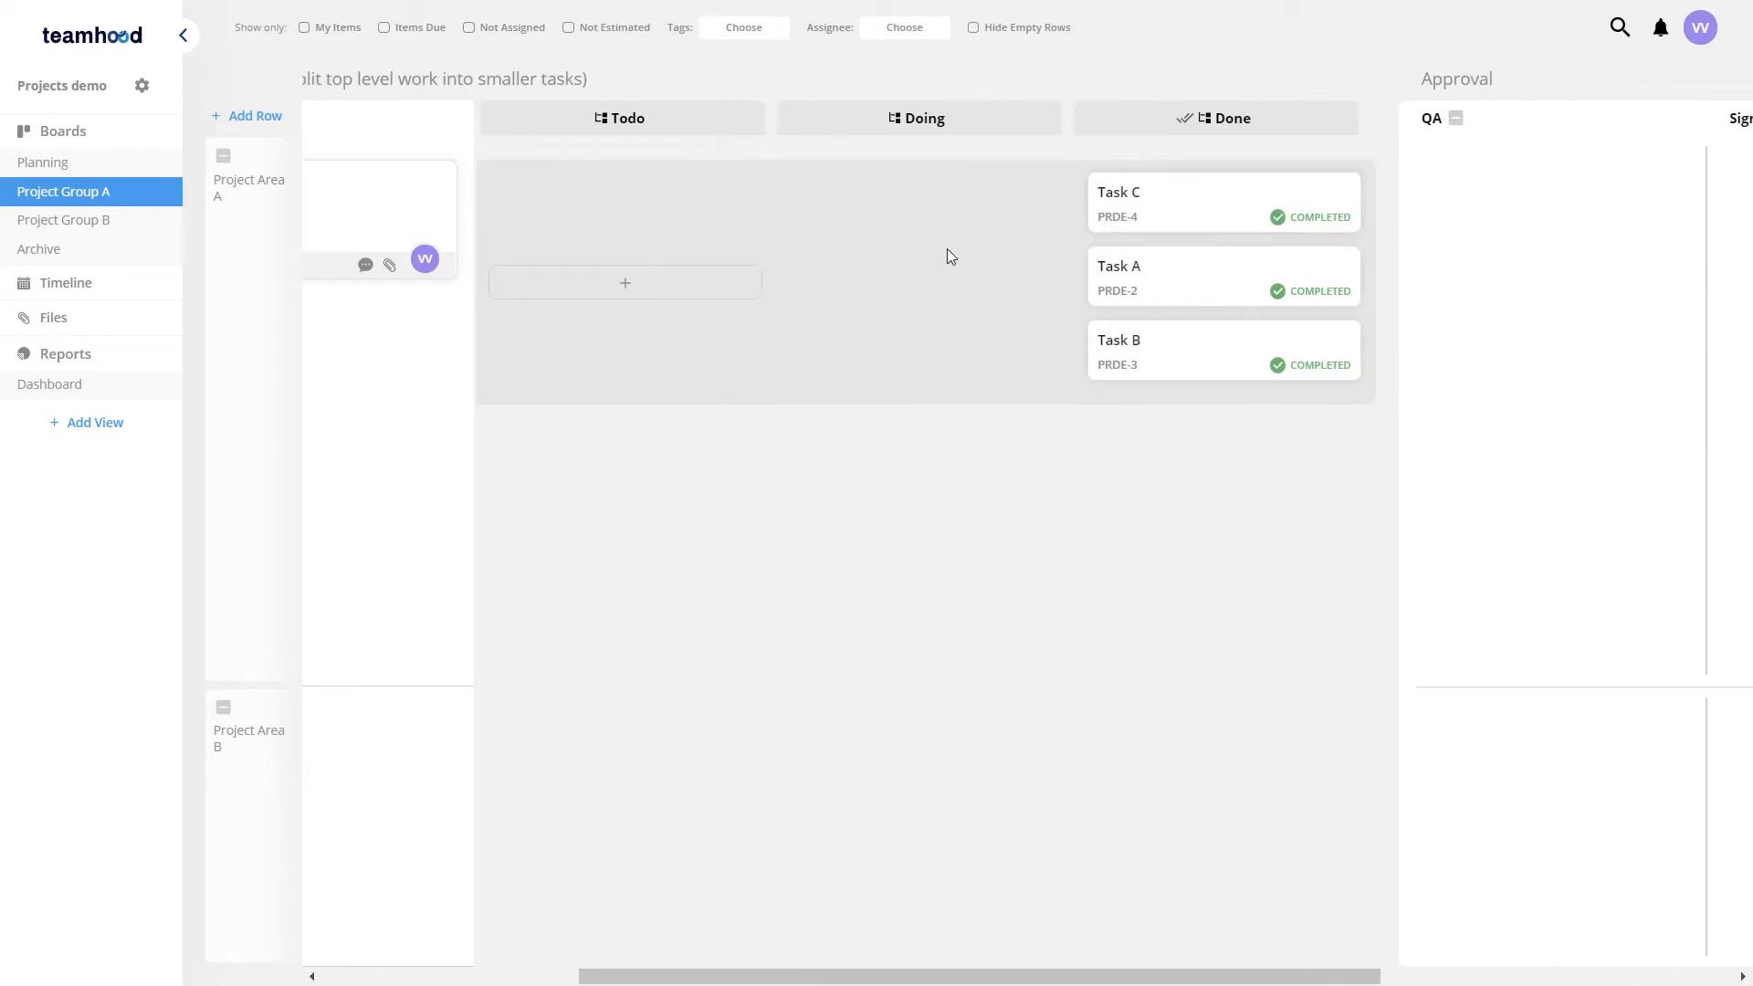
# Step: Move project A through QA into the Completed column and open the card to review it
pyautogui.moveTo(445, 212); pyautogui.dragTo(1088, 399)
pyautogui.moveTo(1451, 296); pyautogui.dragTo(1324, 315)
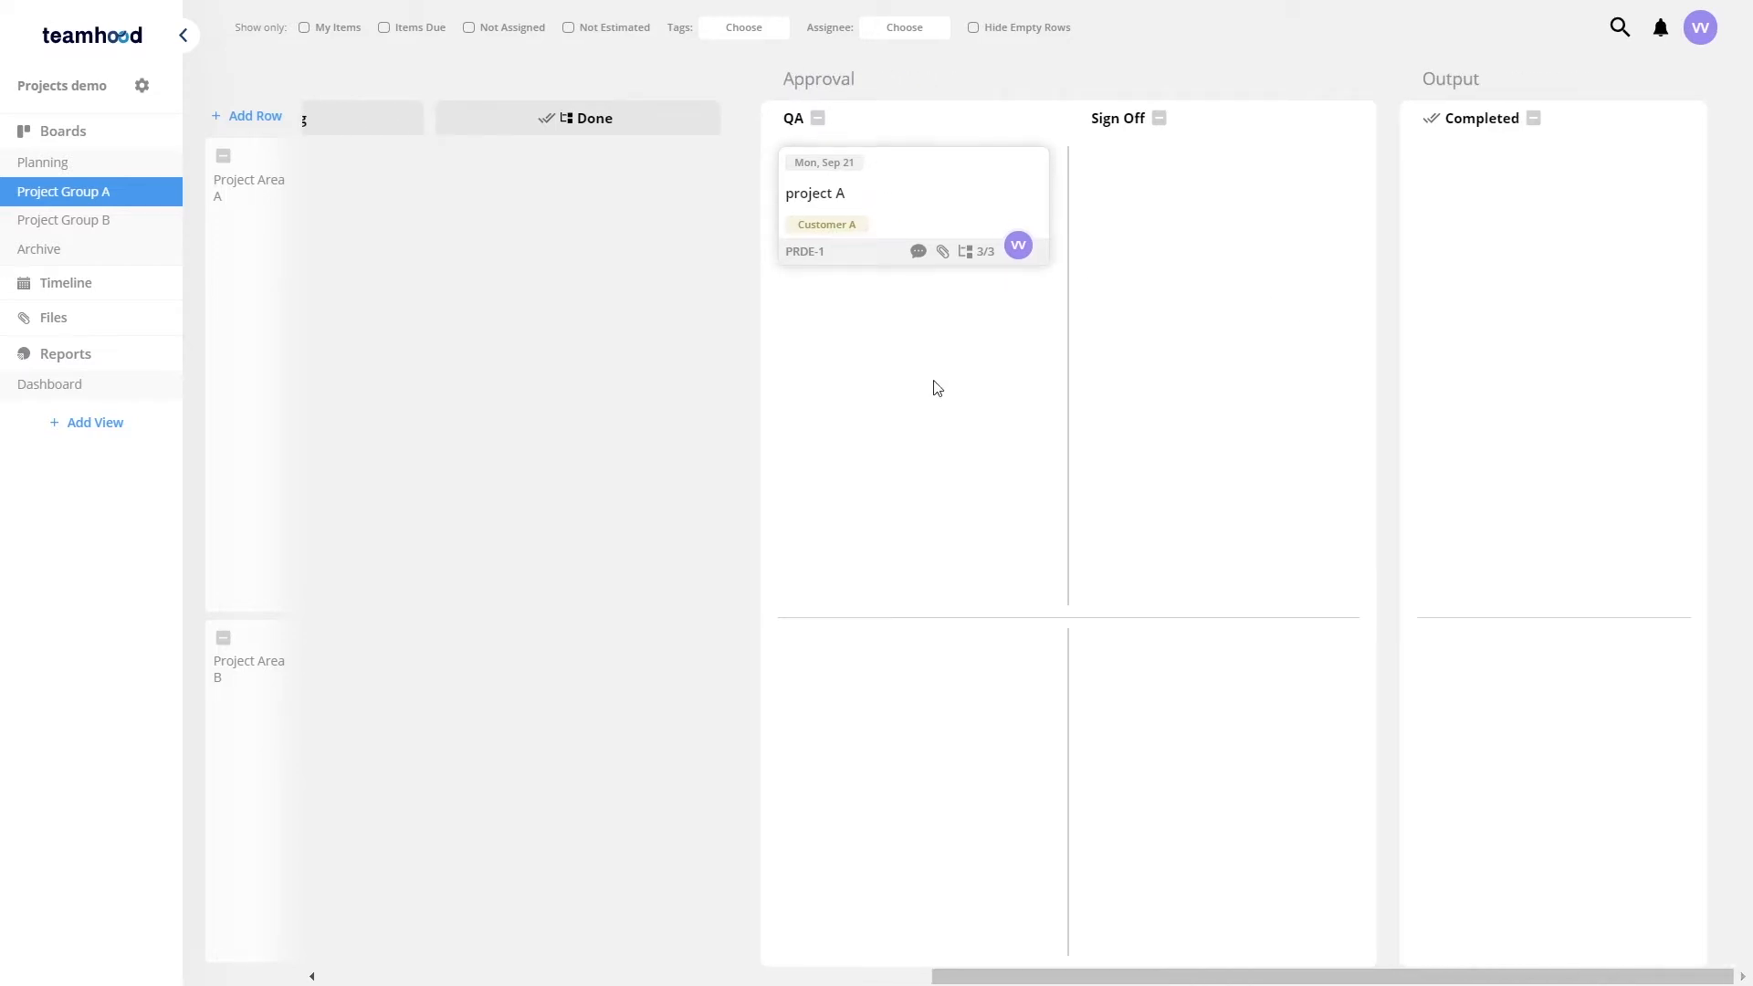
pyautogui.moveTo(941, 194); pyautogui.dragTo(1551, 185)
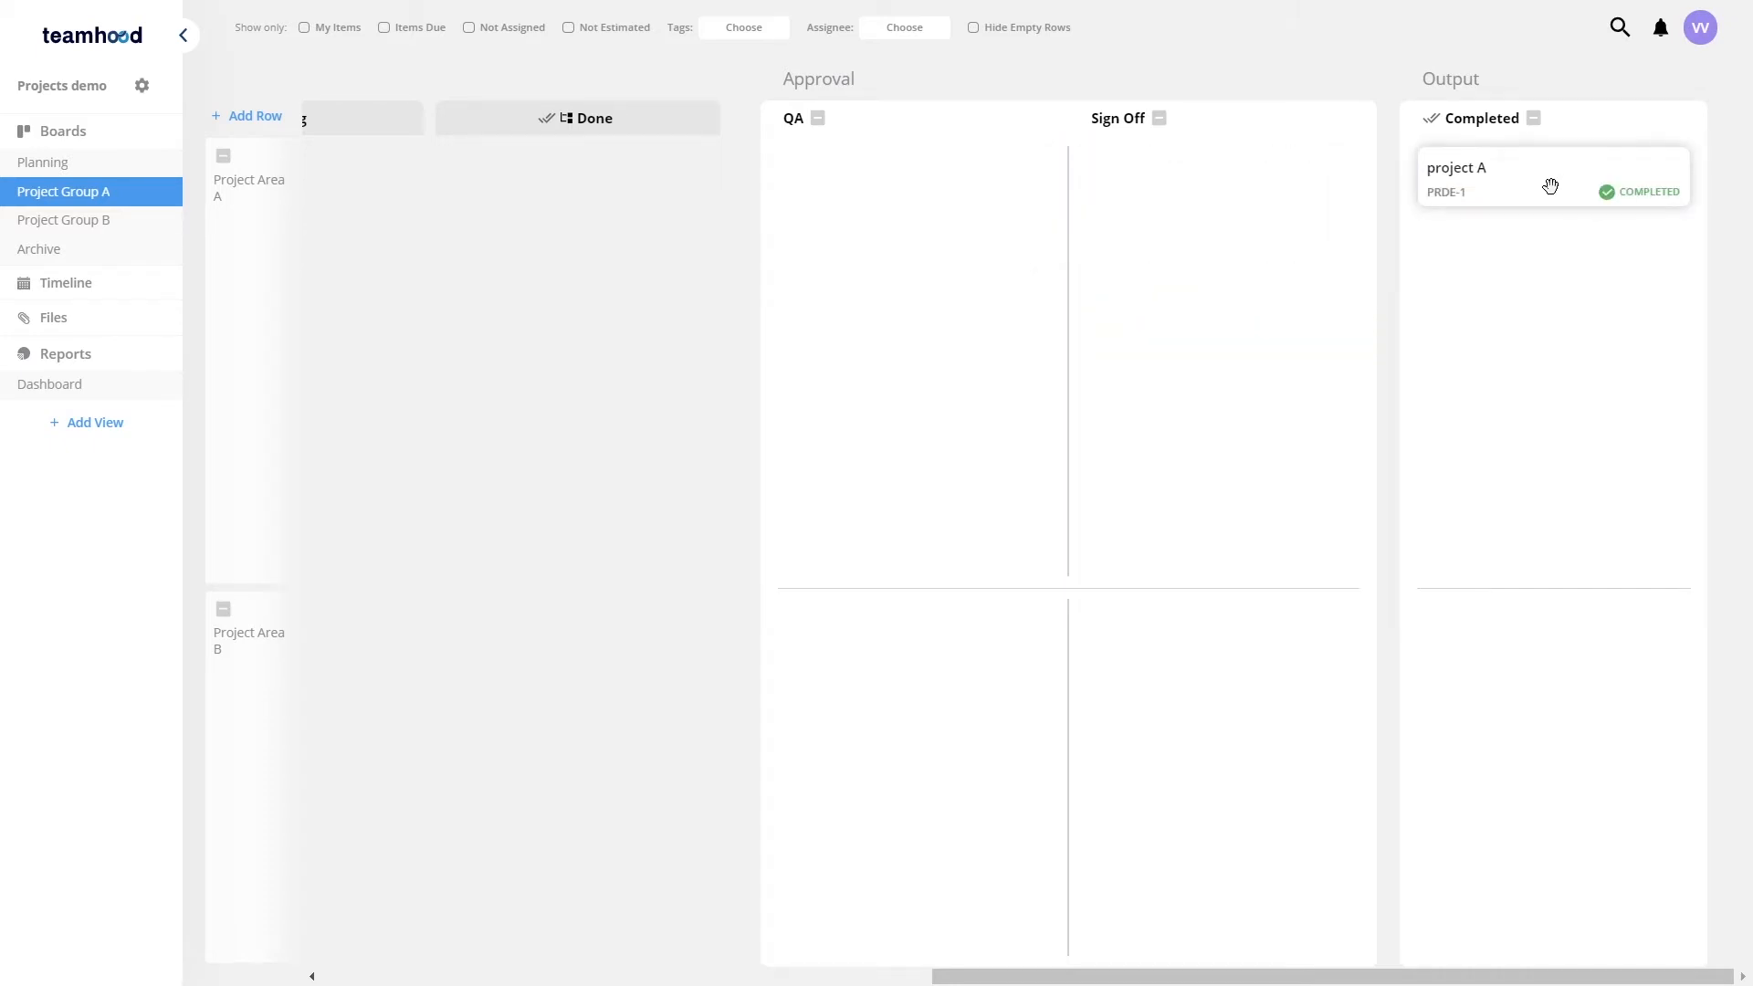
pyautogui.click(1504, 186)
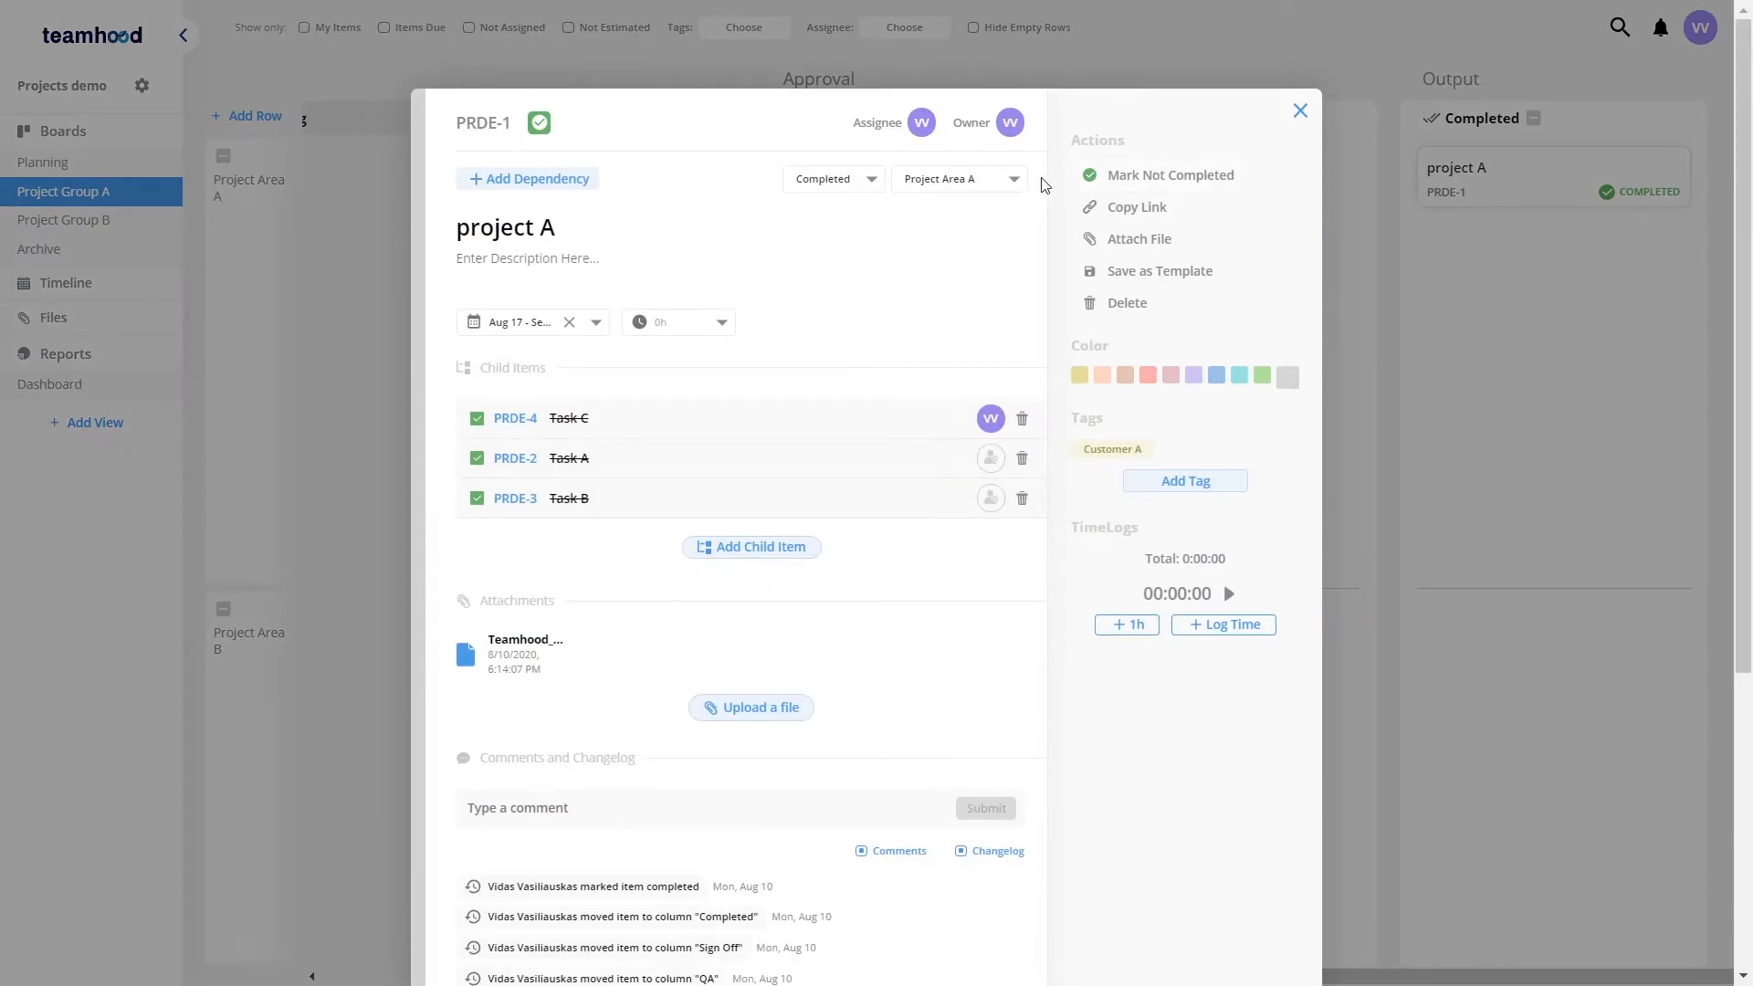
# Step: Move project A into the Archive board's 2021 row and close the card
pyautogui.click(1014, 179)
pyautogui.click(914, 472)
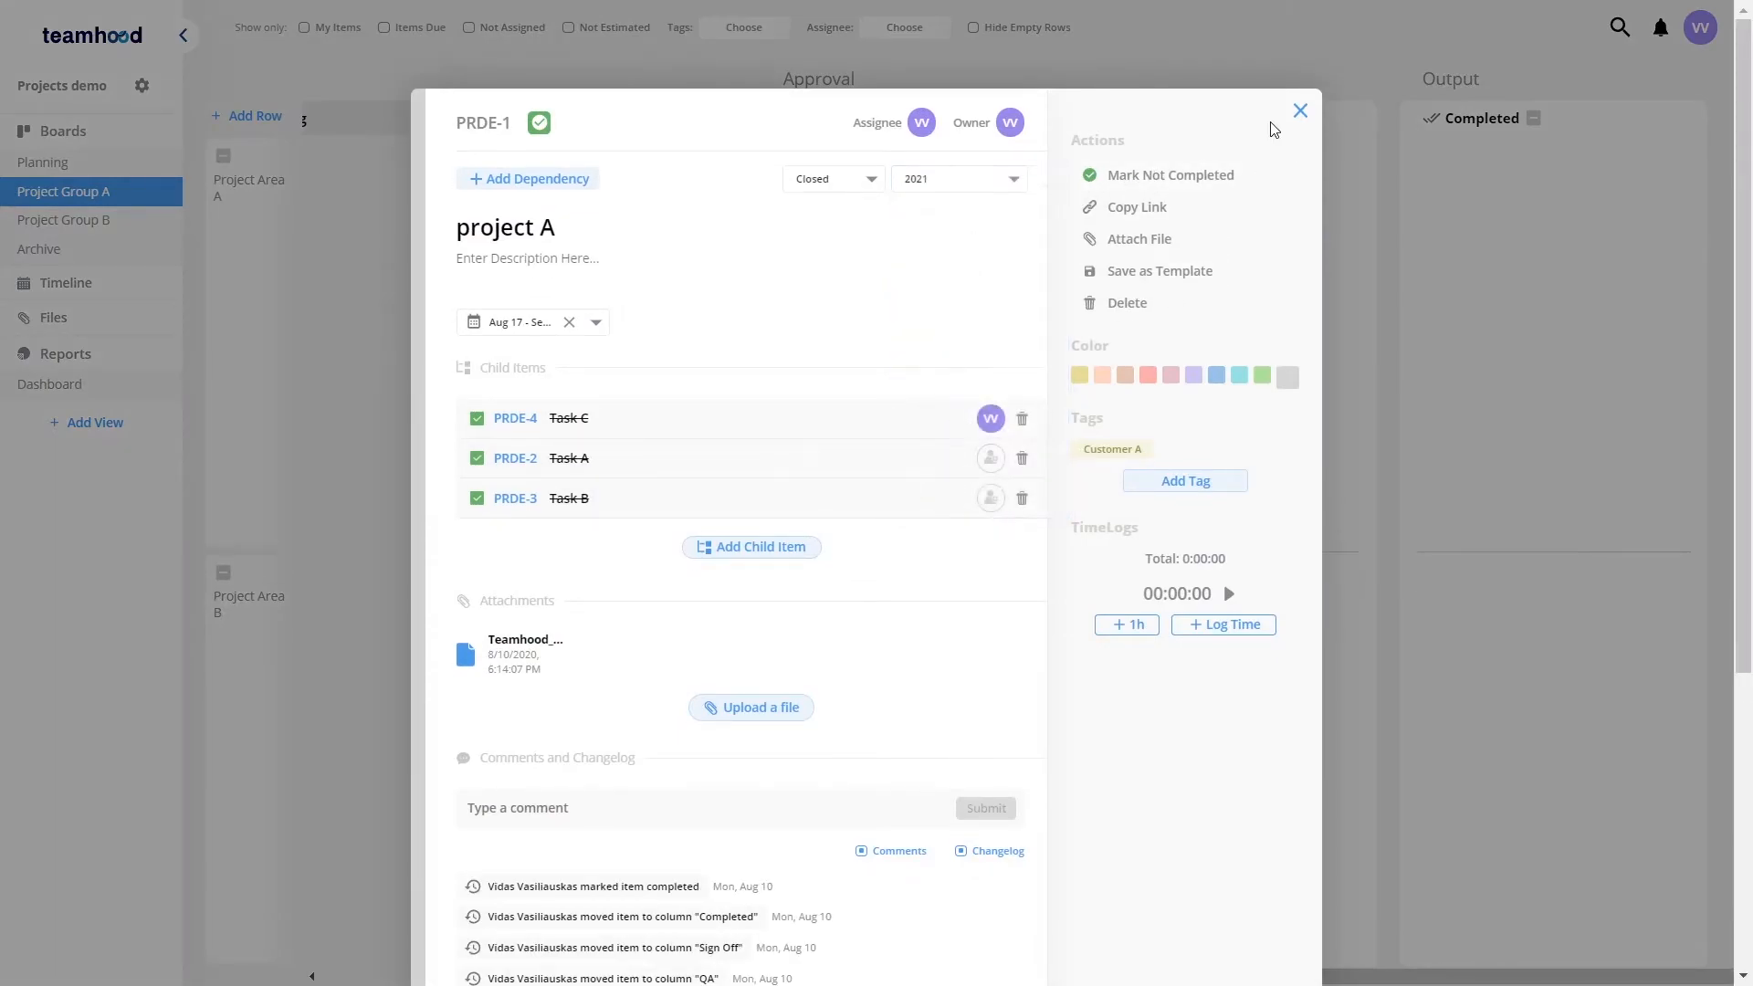
pyautogui.click(1300, 111)
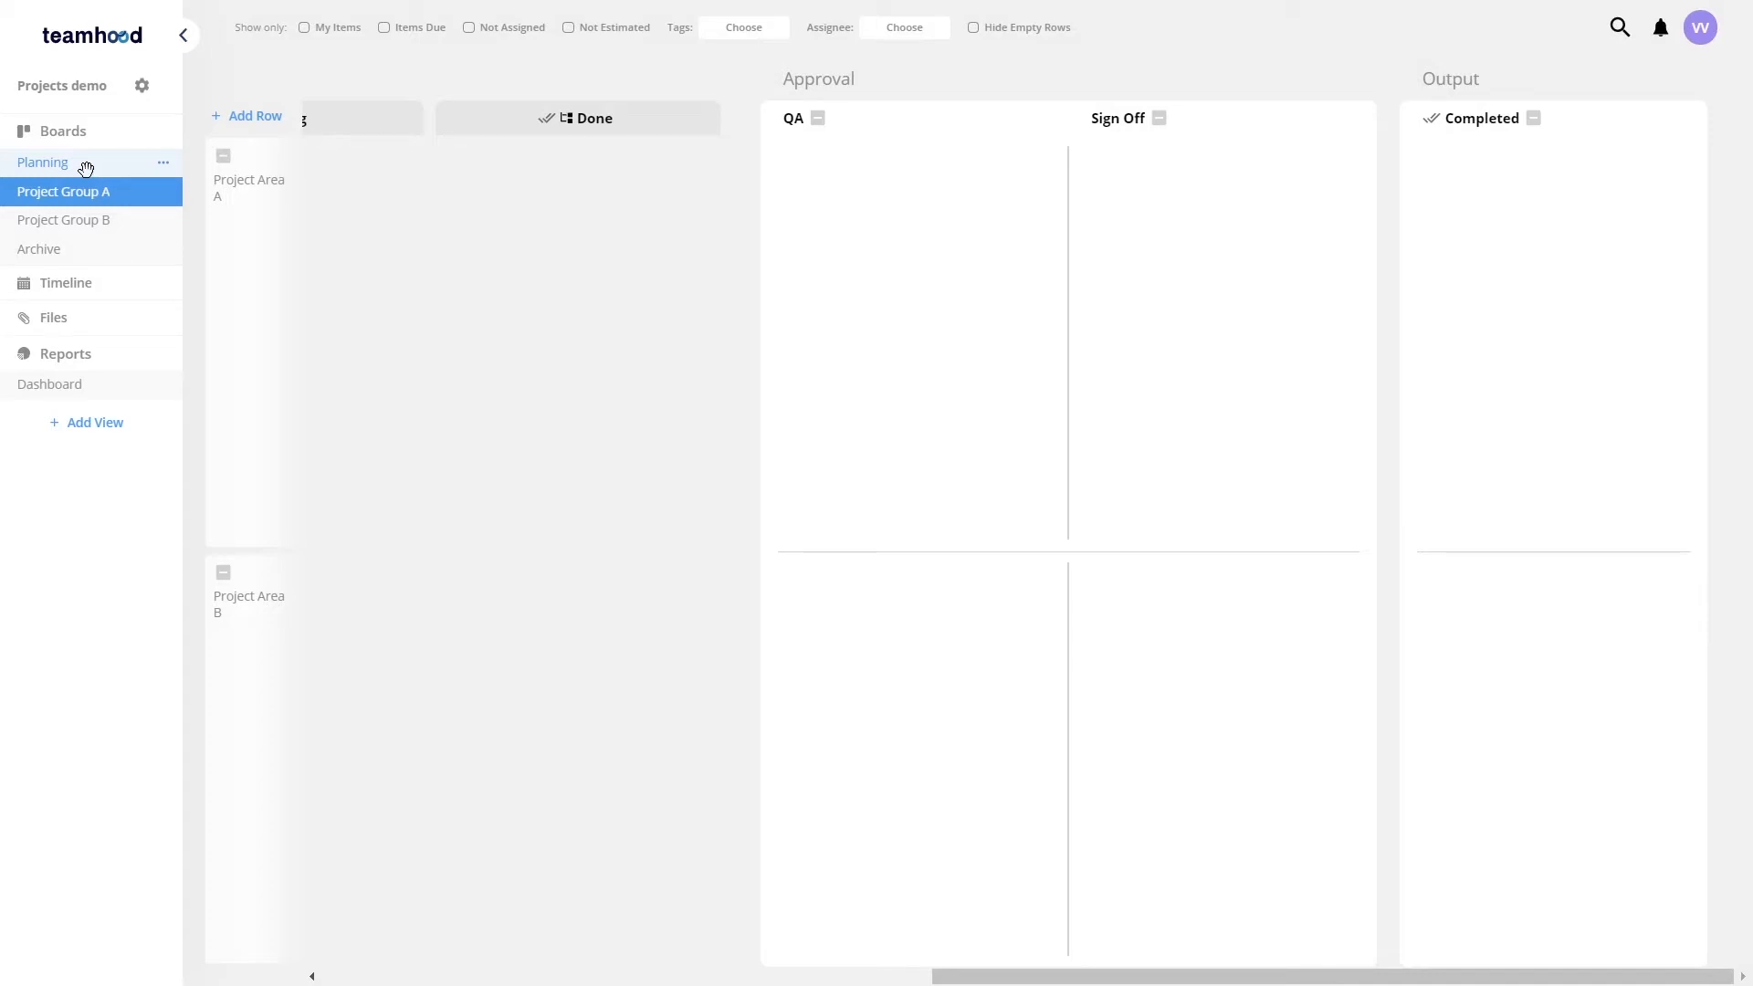
# Step: Create a project b card in the Planning board's New column, Important tasks row, scheduled Aug 18 to Aug 21
pyautogui.click(85, 169)
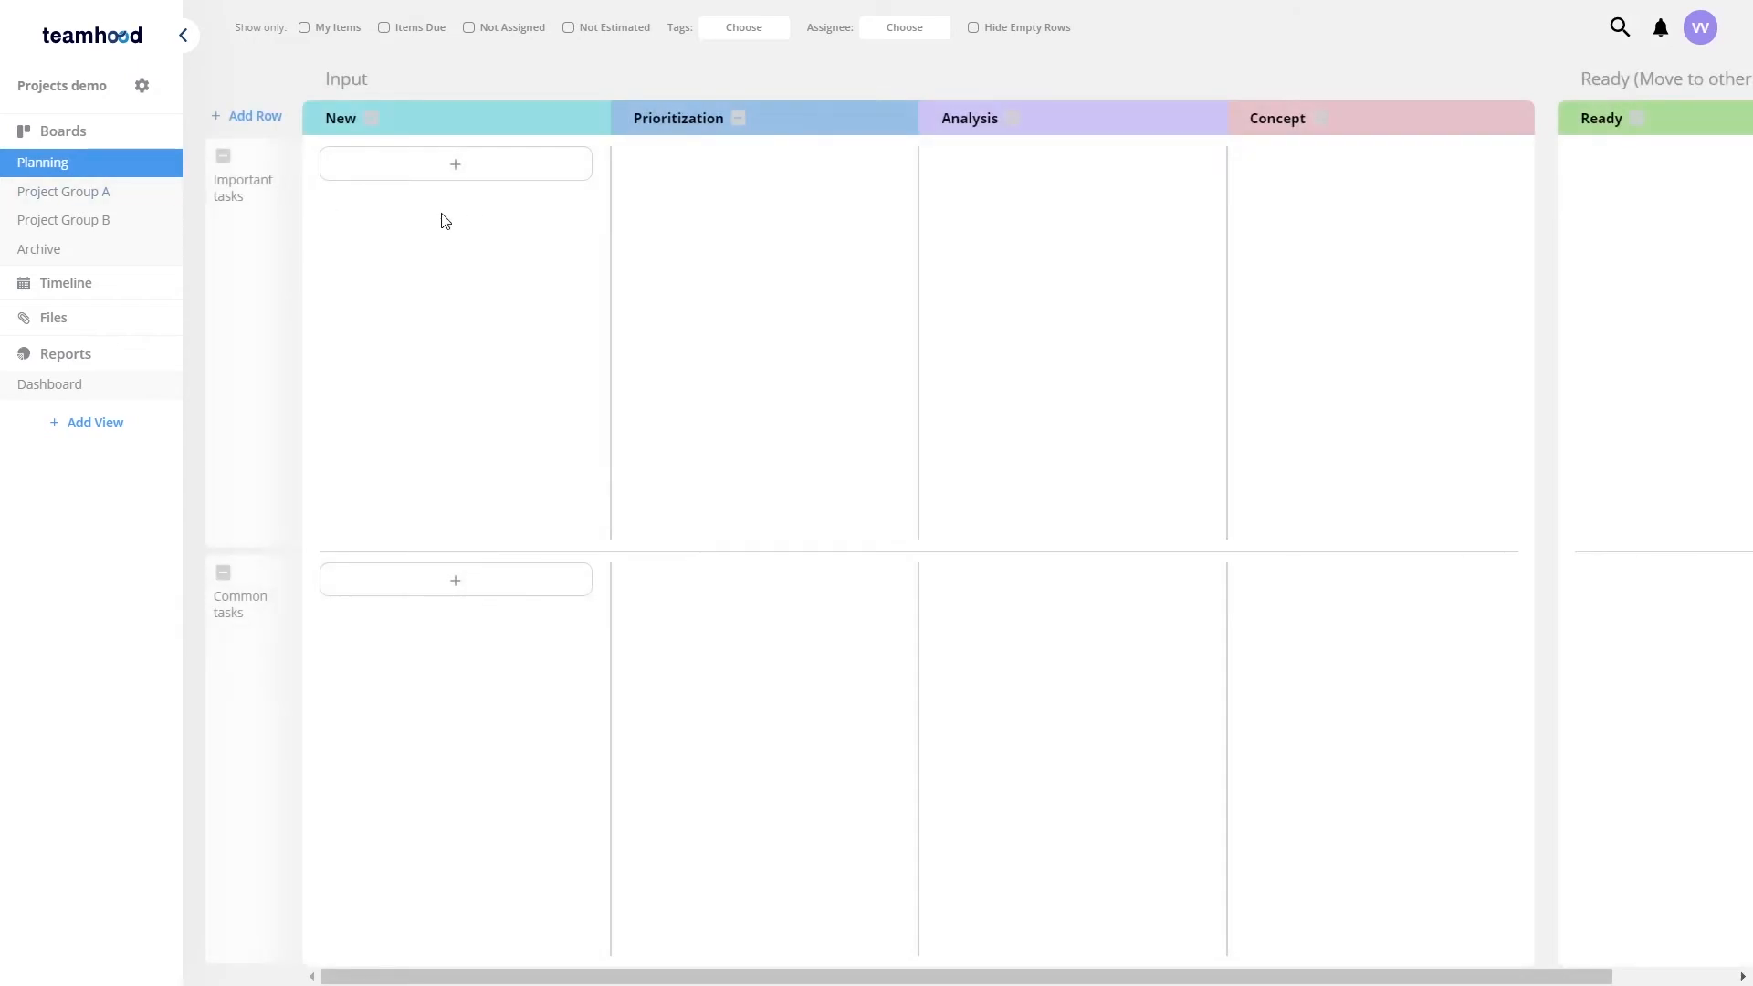
pyautogui.click(452, 165)
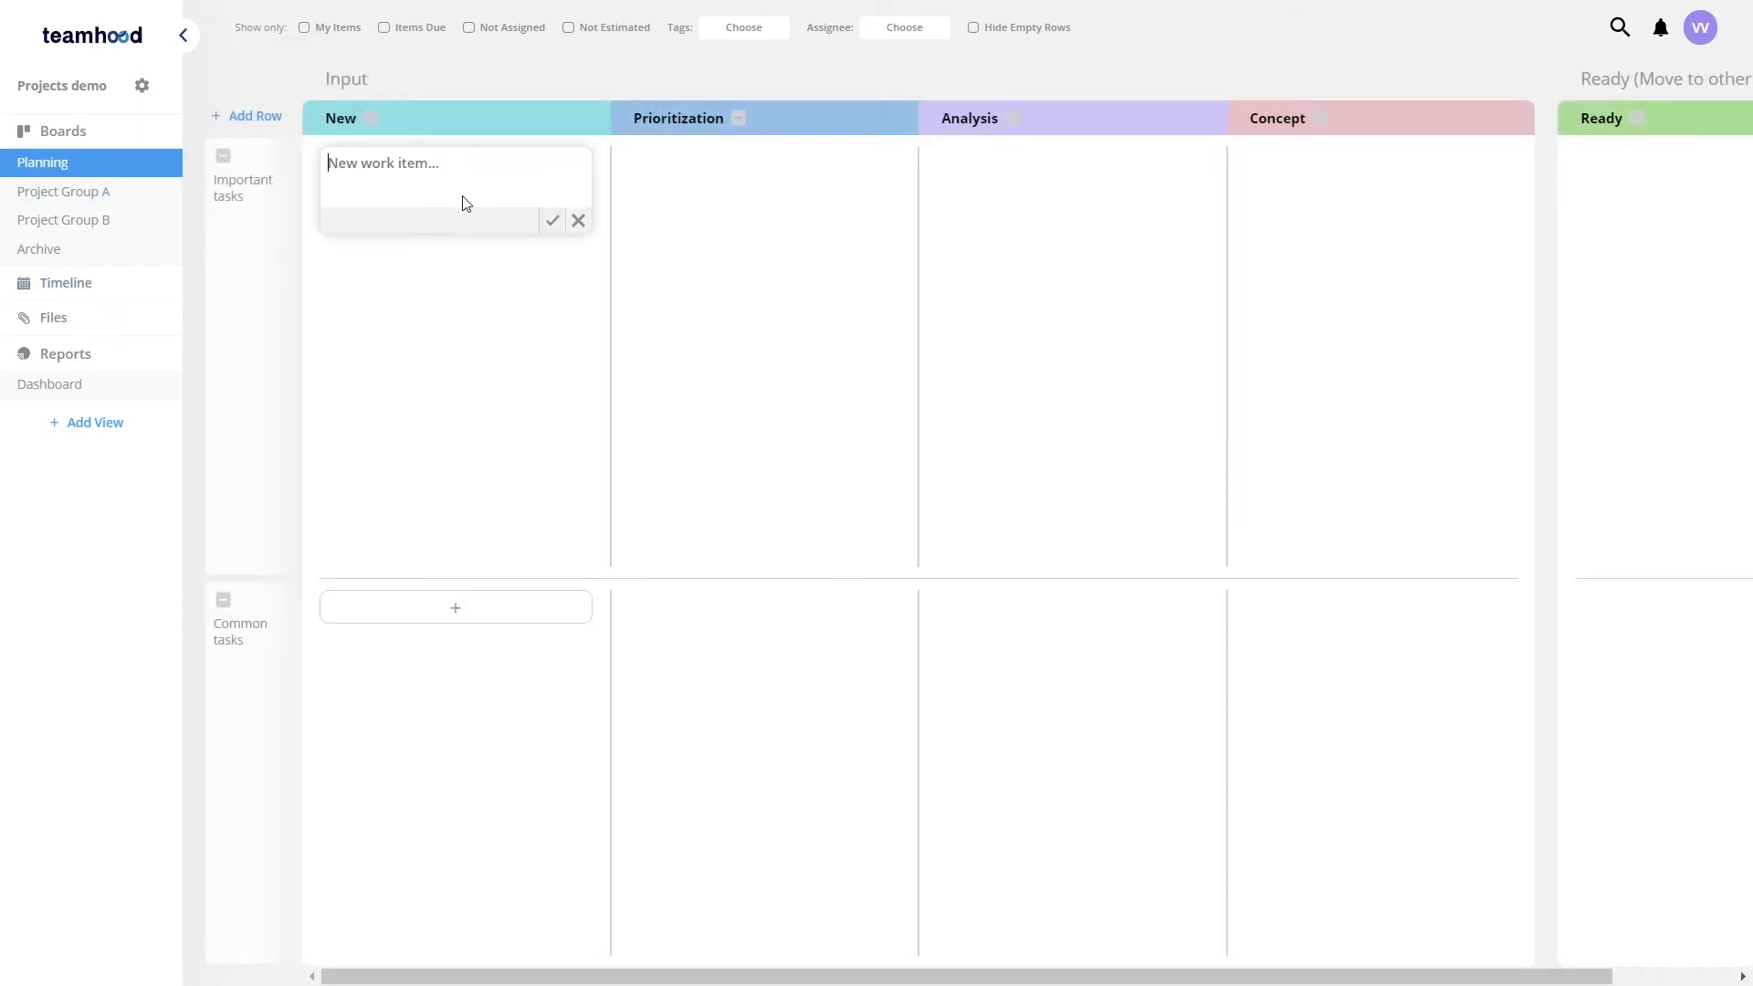
pyautogui.write('project b')
pyautogui.press('Return')
pyautogui.click(470, 199)
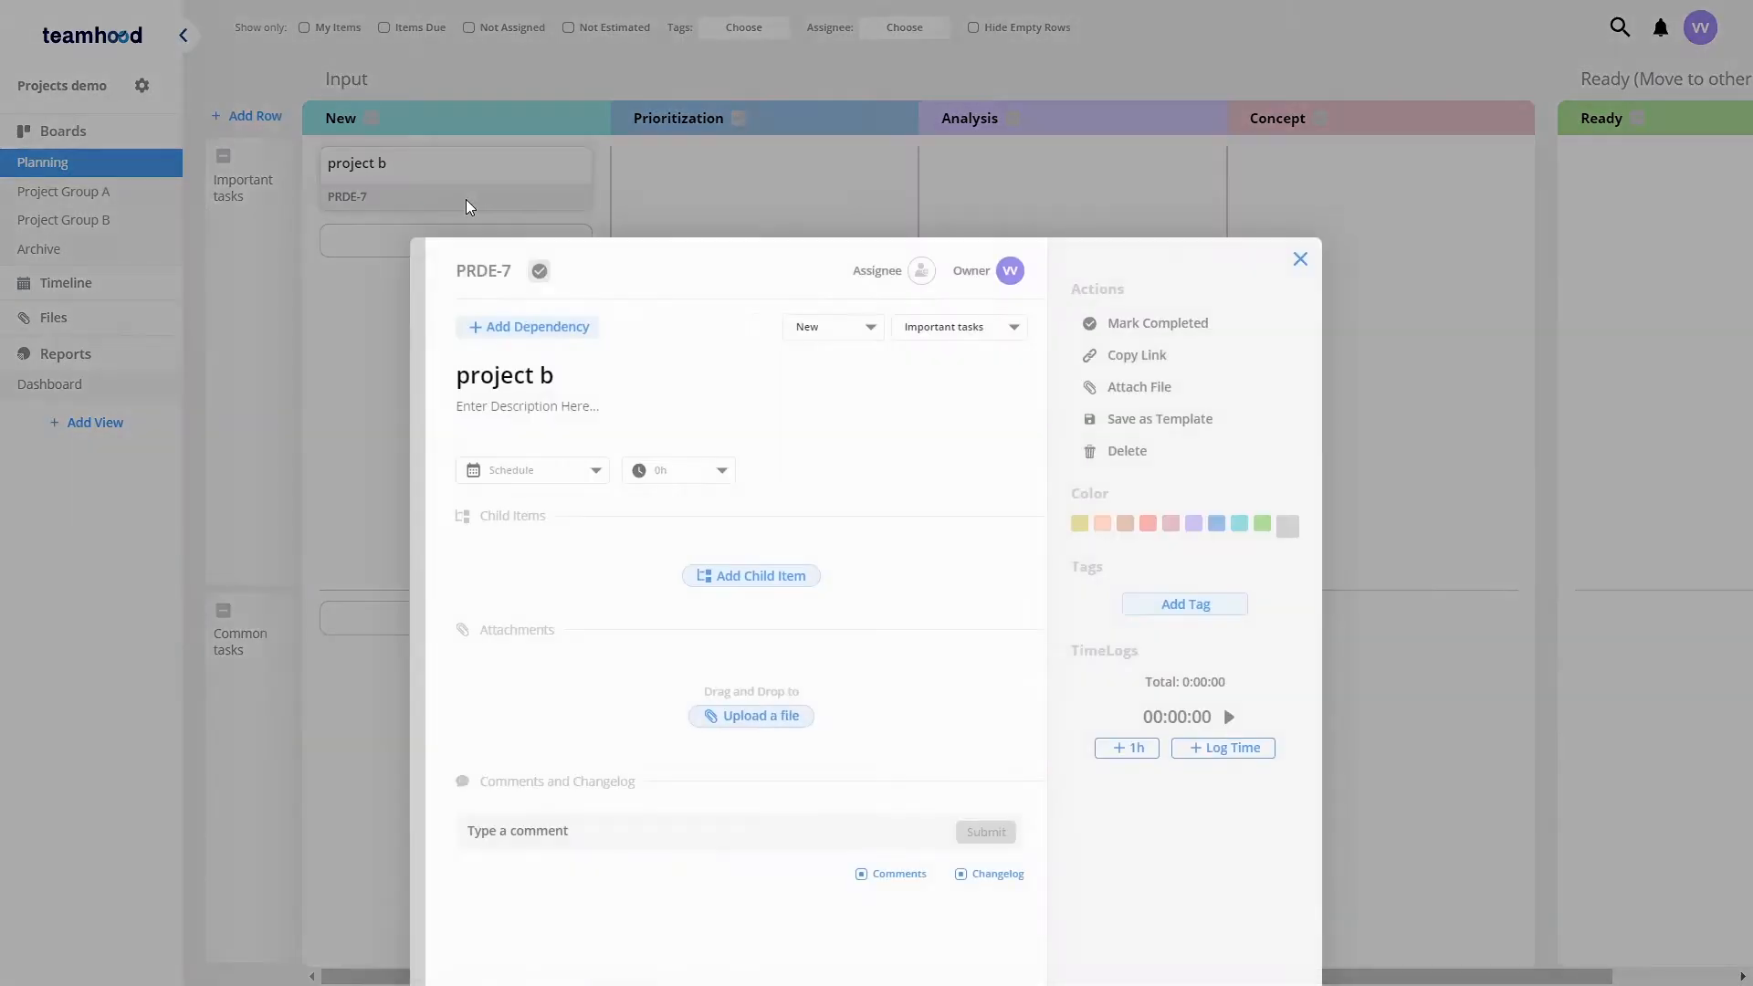
pyautogui.click(598, 323)
pyautogui.click(538, 548)
pyautogui.click(669, 542)
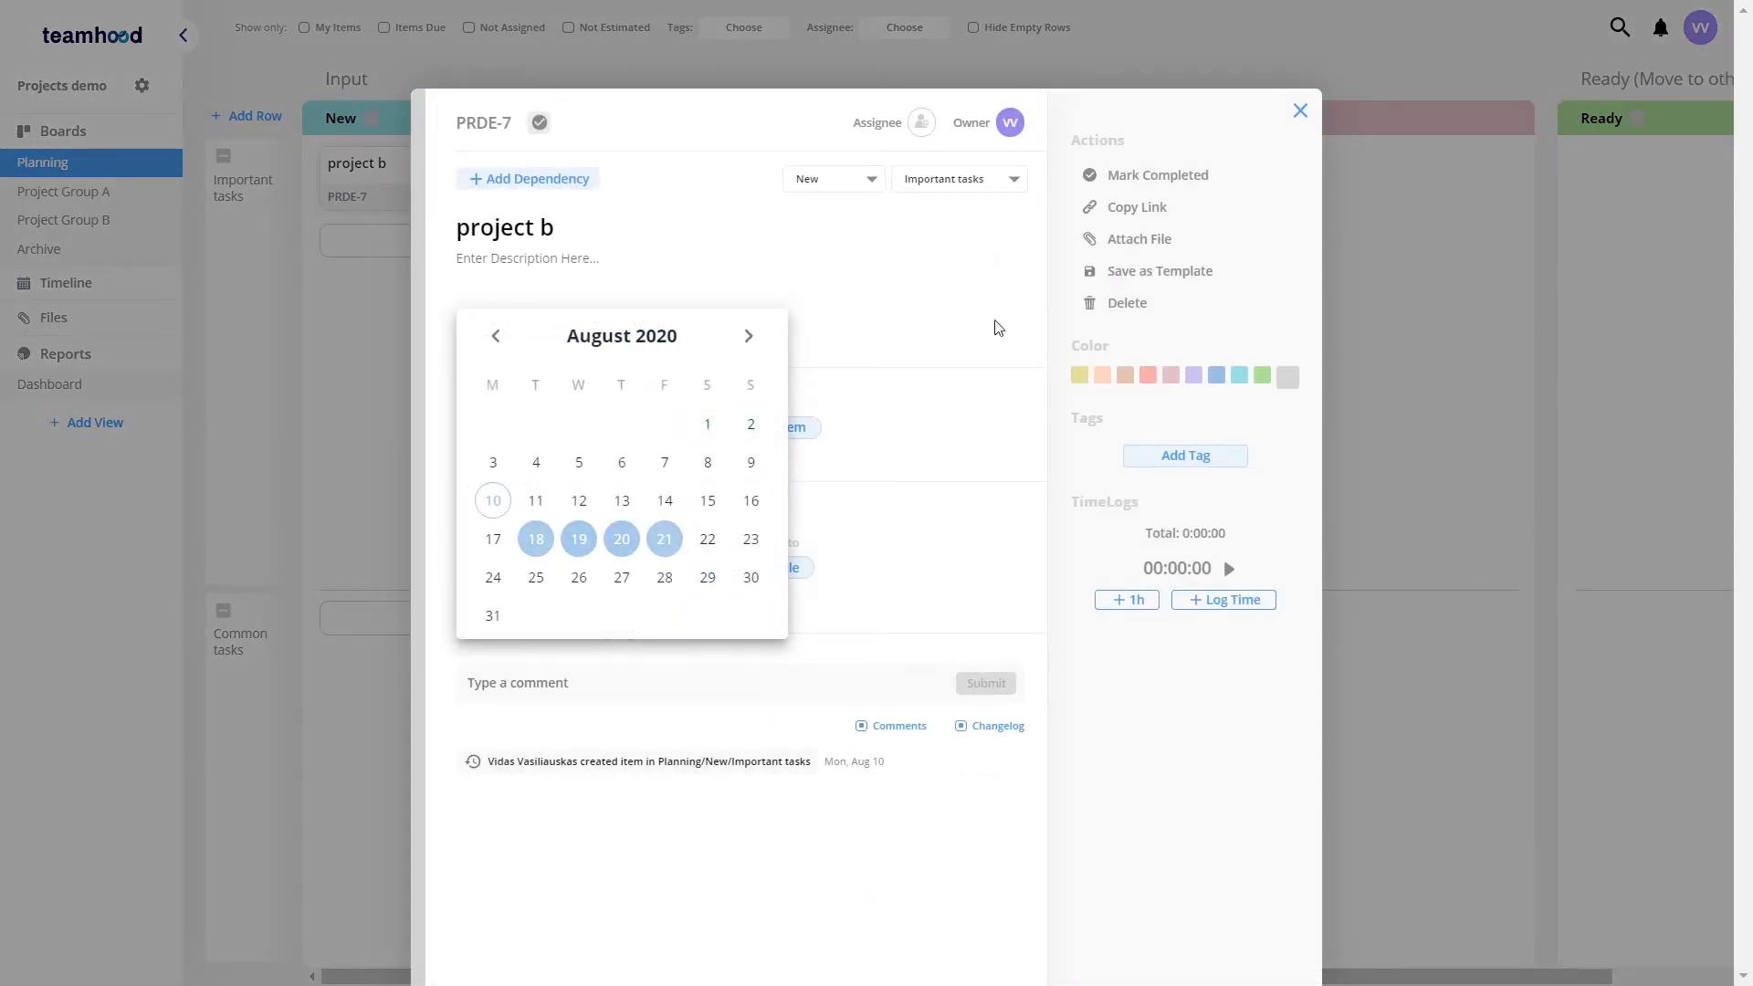
pyautogui.click(1300, 110)
# Step: Add a Customer agreement card below project b and schedule it from Aug 17 to Aug 18
pyautogui.click(379, 270)
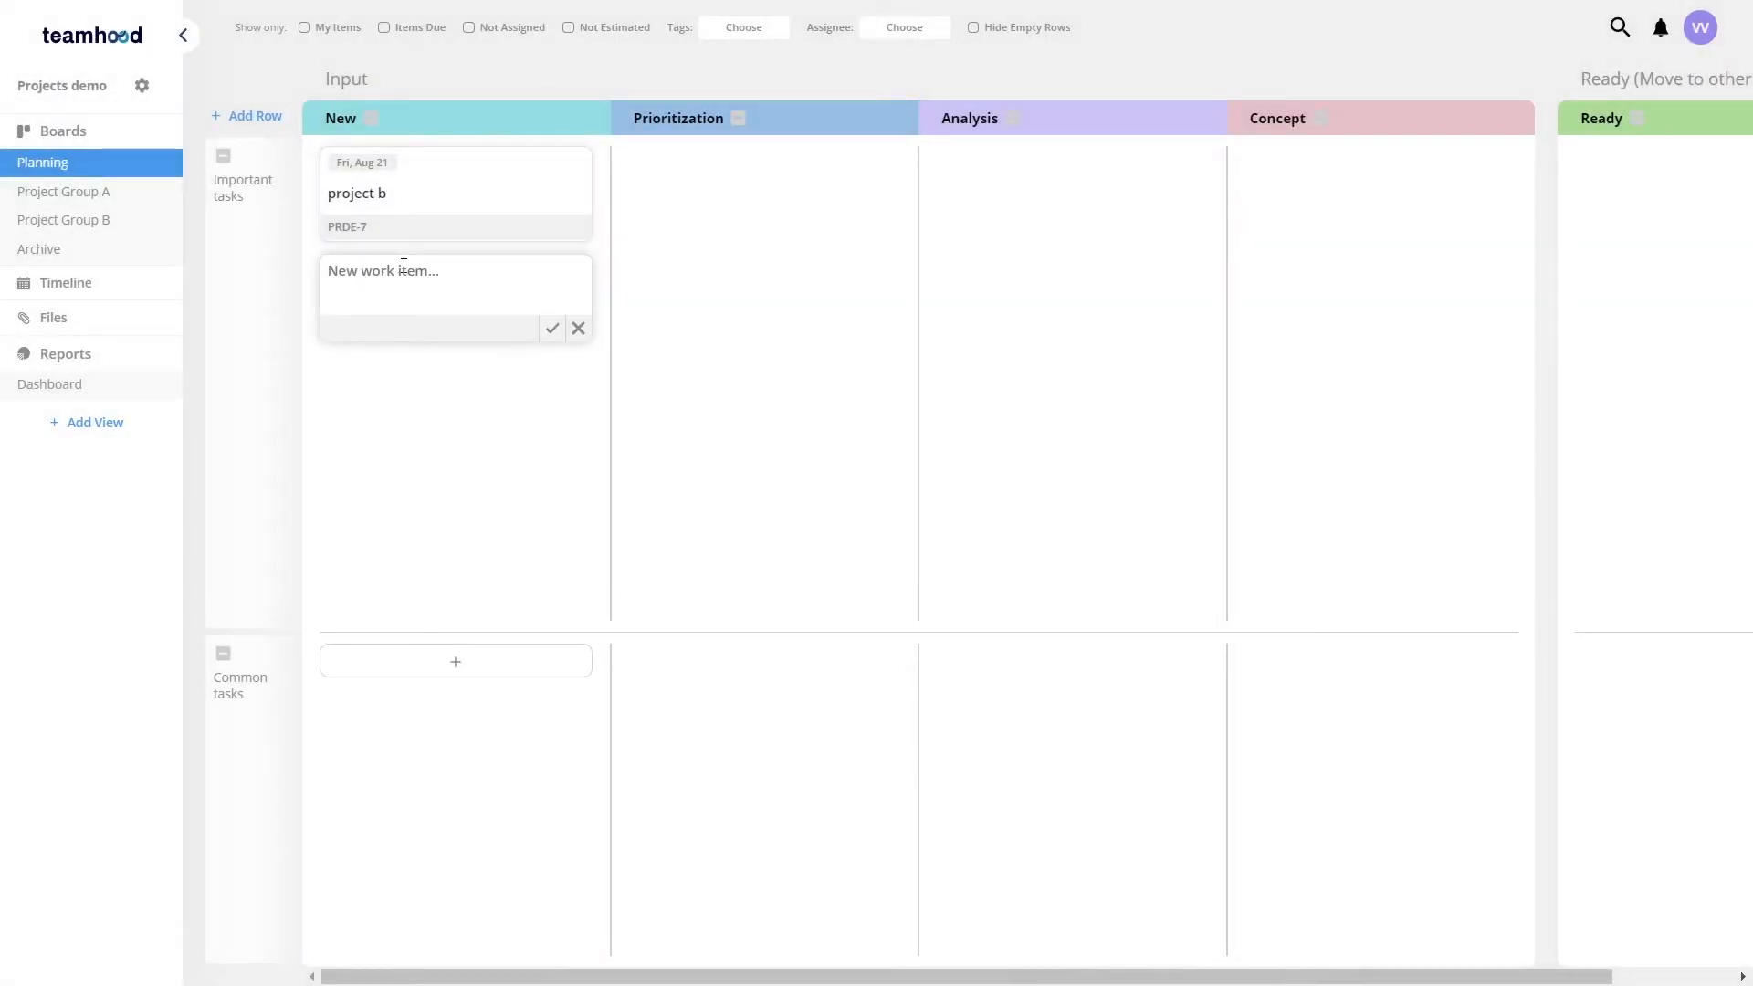
pyautogui.write('Customer agreement')
pyautogui.press('Return')
pyautogui.click(401, 279)
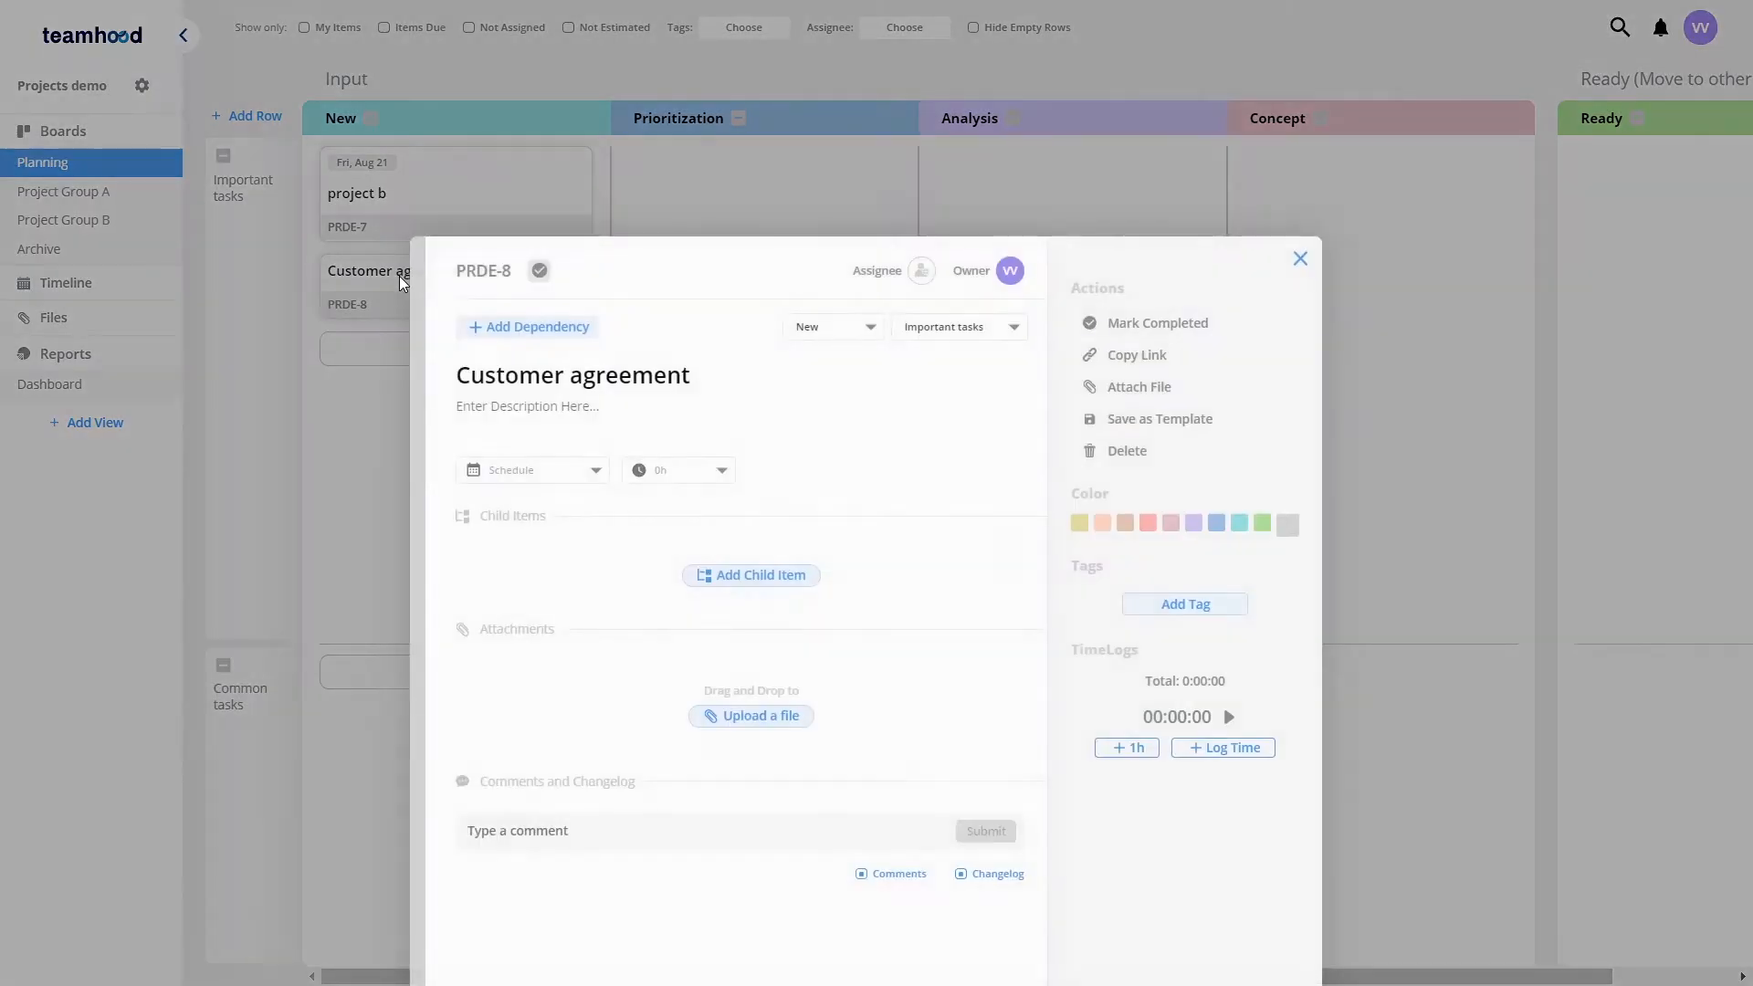
pyautogui.click(595, 321)
pyautogui.click(493, 539)
pyautogui.click(536, 539)
pyautogui.click(1300, 111)
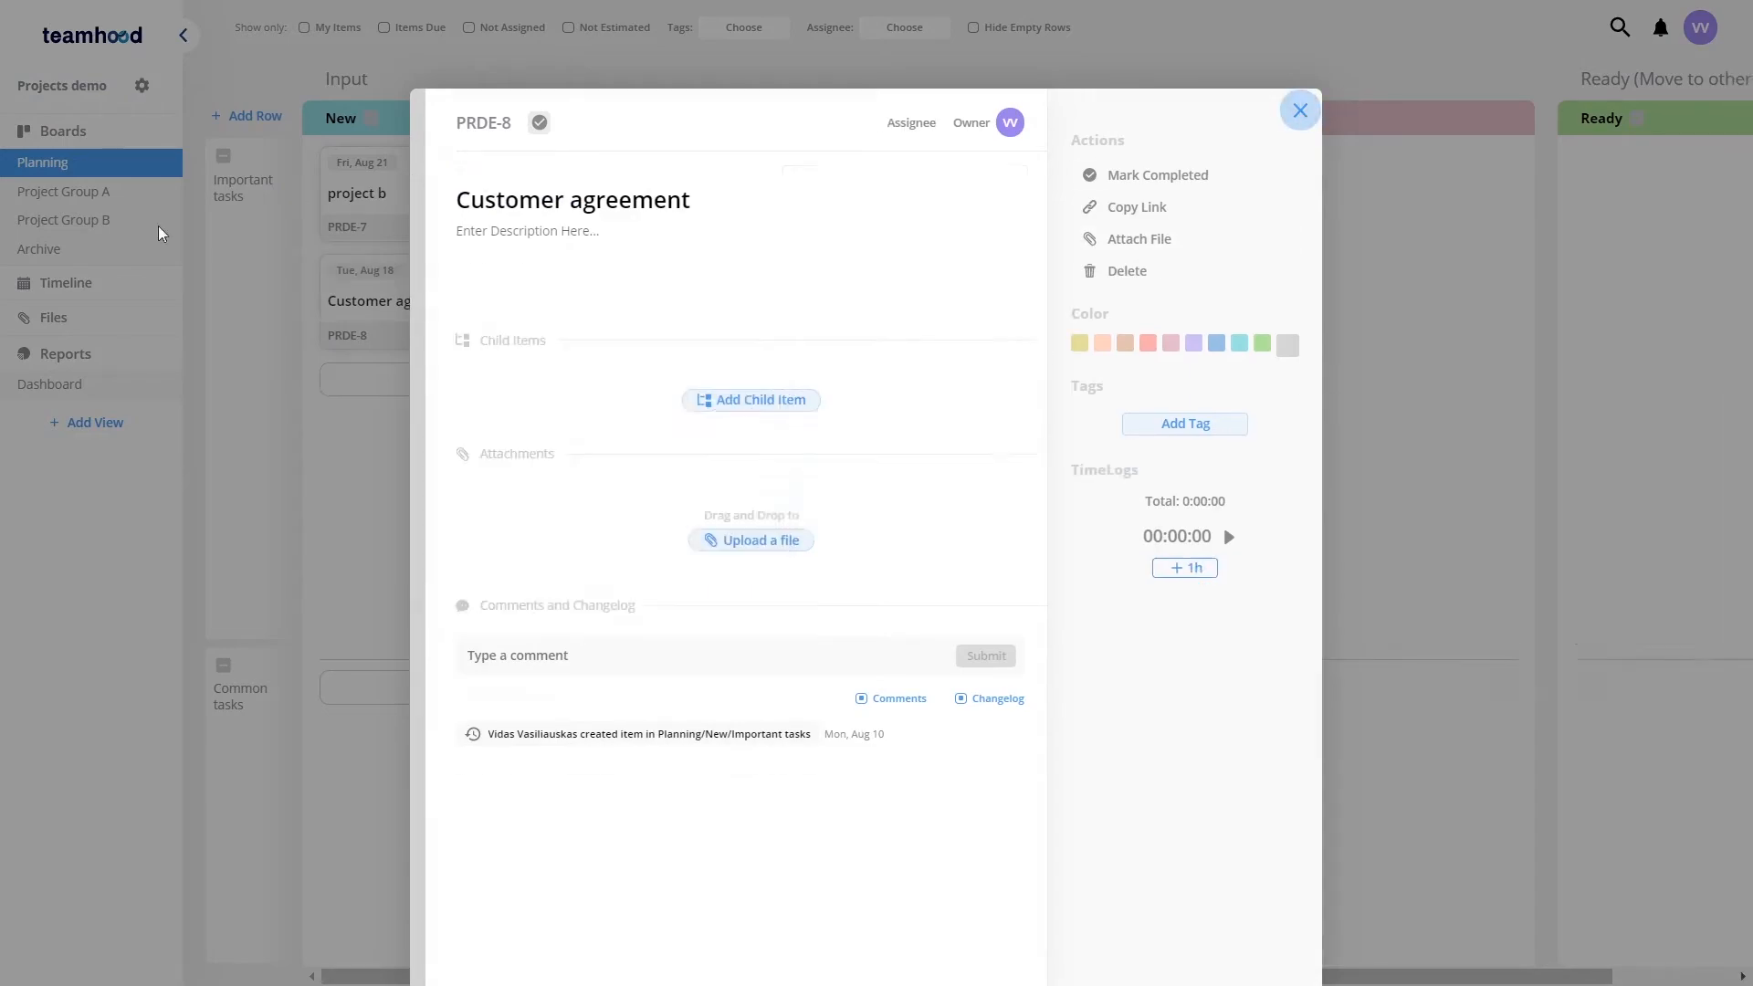
# Step: Open the Timeline and colour the Customer agreement item red
pyautogui.click(117, 283)
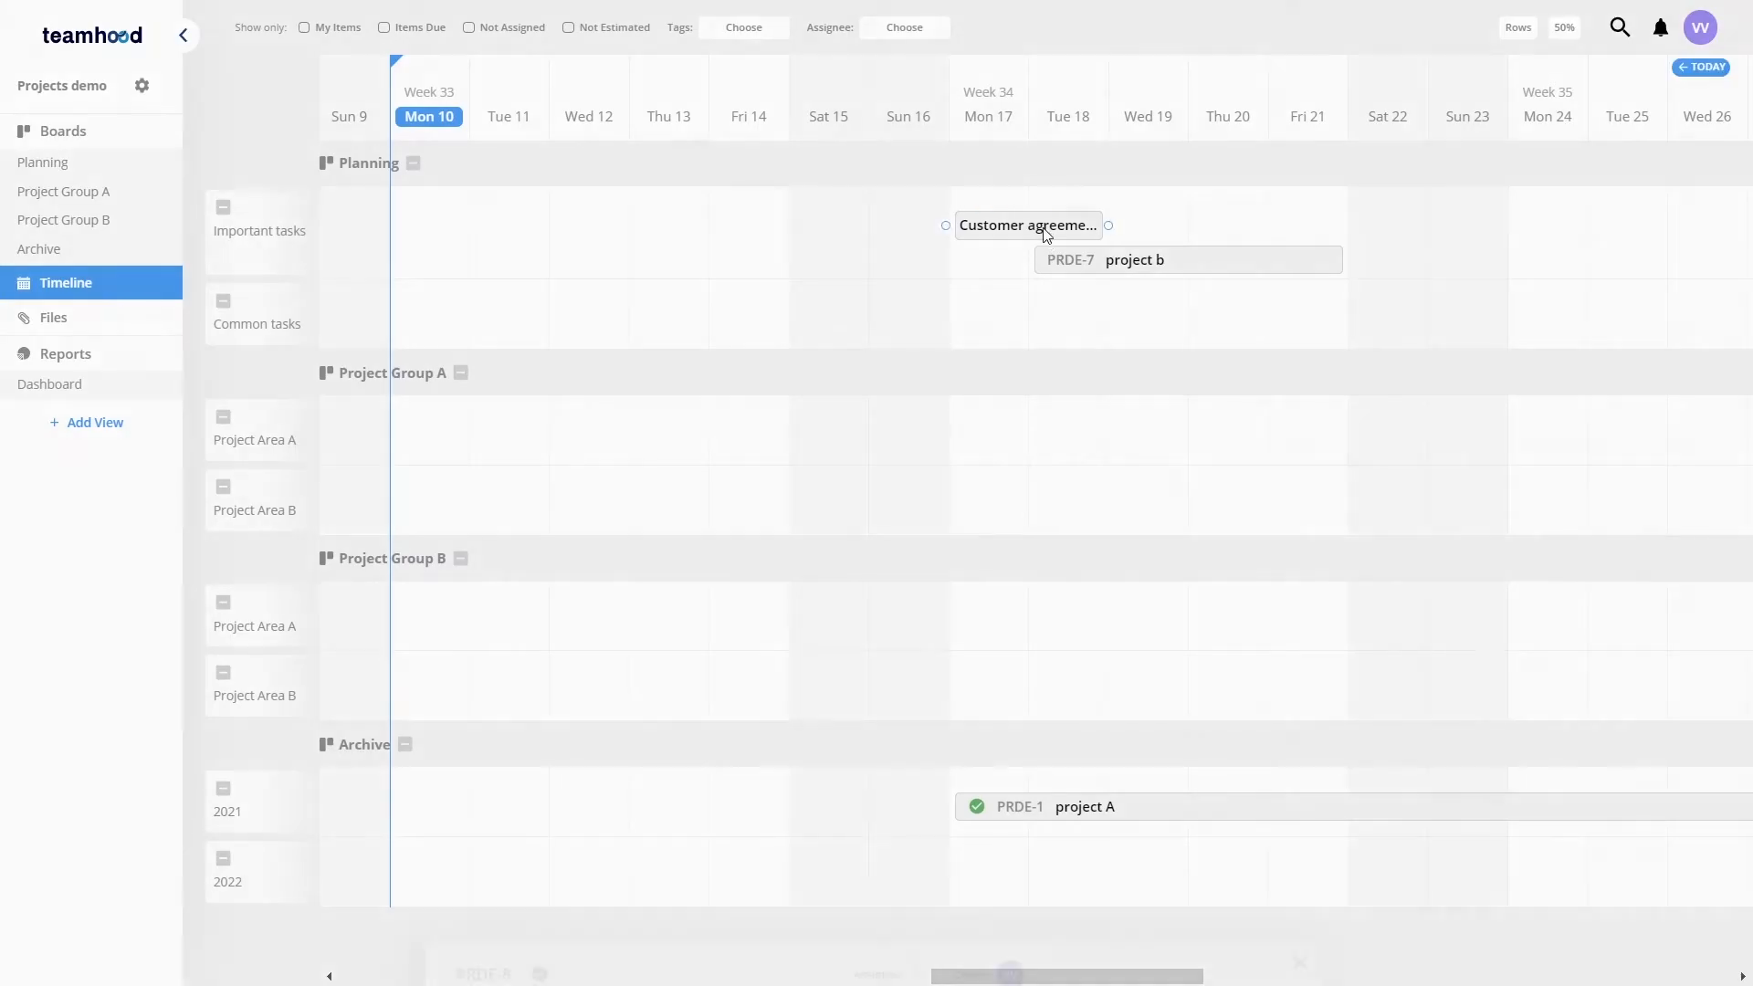
pyautogui.click(1046, 235)
pyautogui.click(1150, 376)
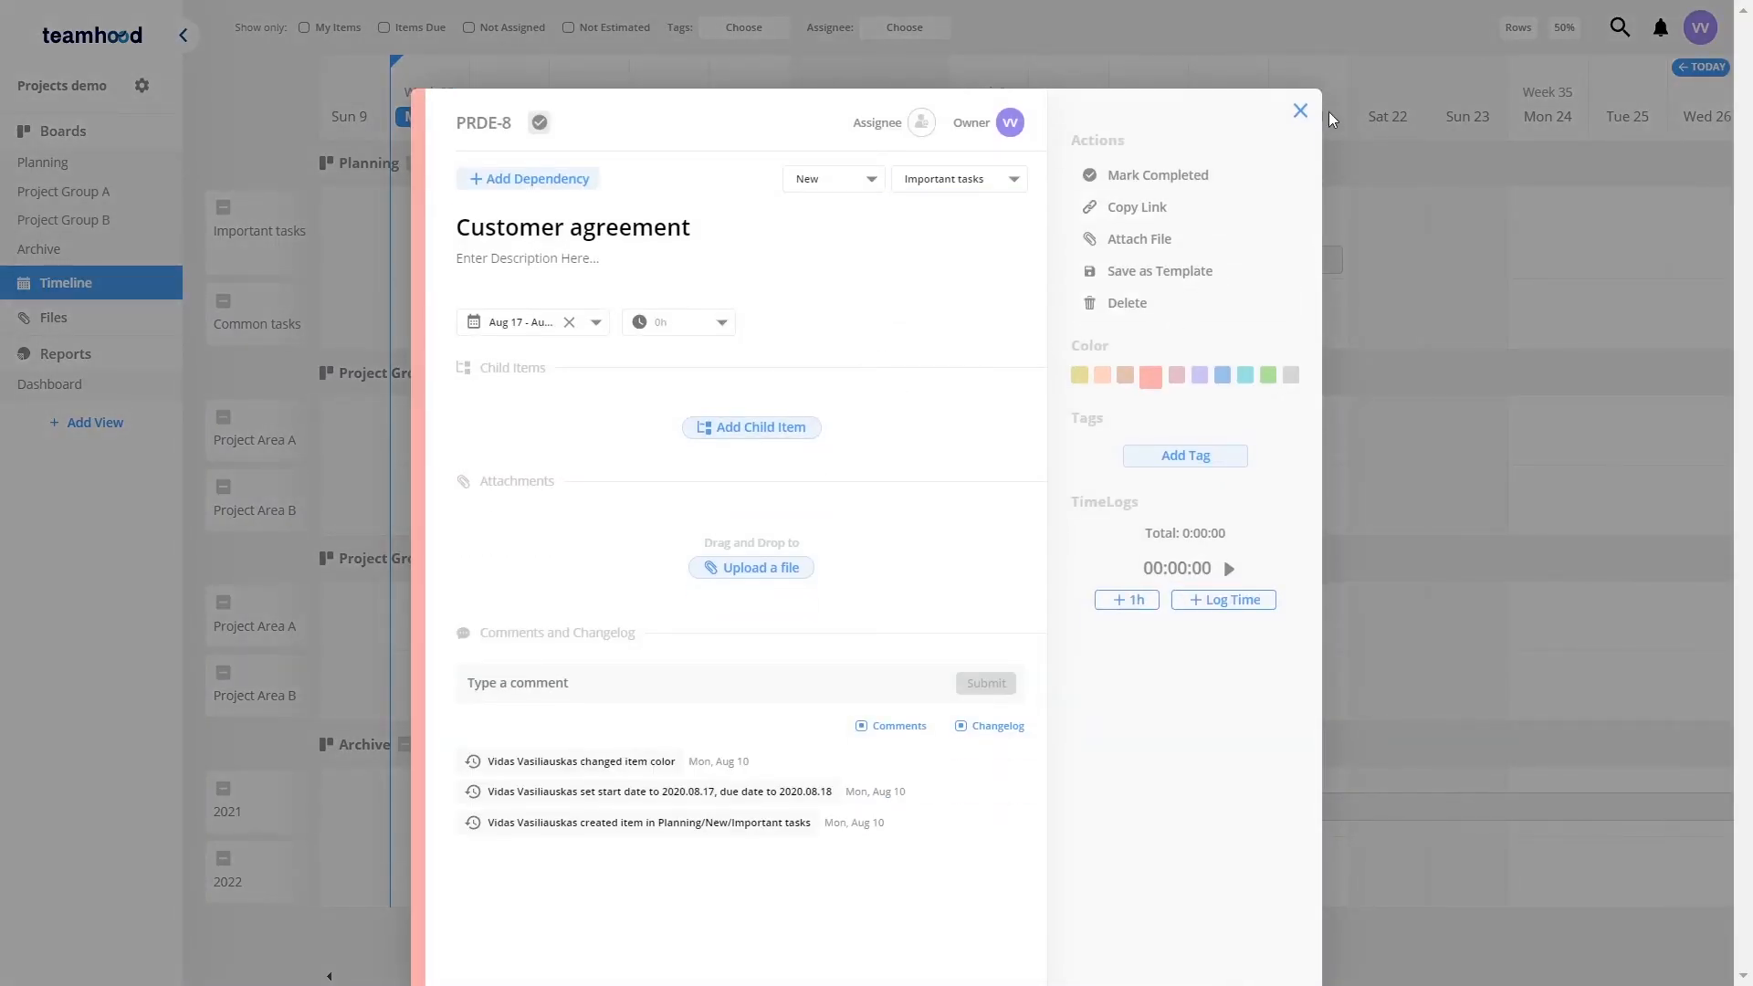
pyautogui.click(1300, 111)
# Step: Link Customer agreement to project b on the timeline so project b depends on it
pyautogui.moveTo(1046, 260); pyautogui.dragTo(1032, 261)
pyautogui.moveTo(1156, 268); pyautogui.dragTo(1333, 219)
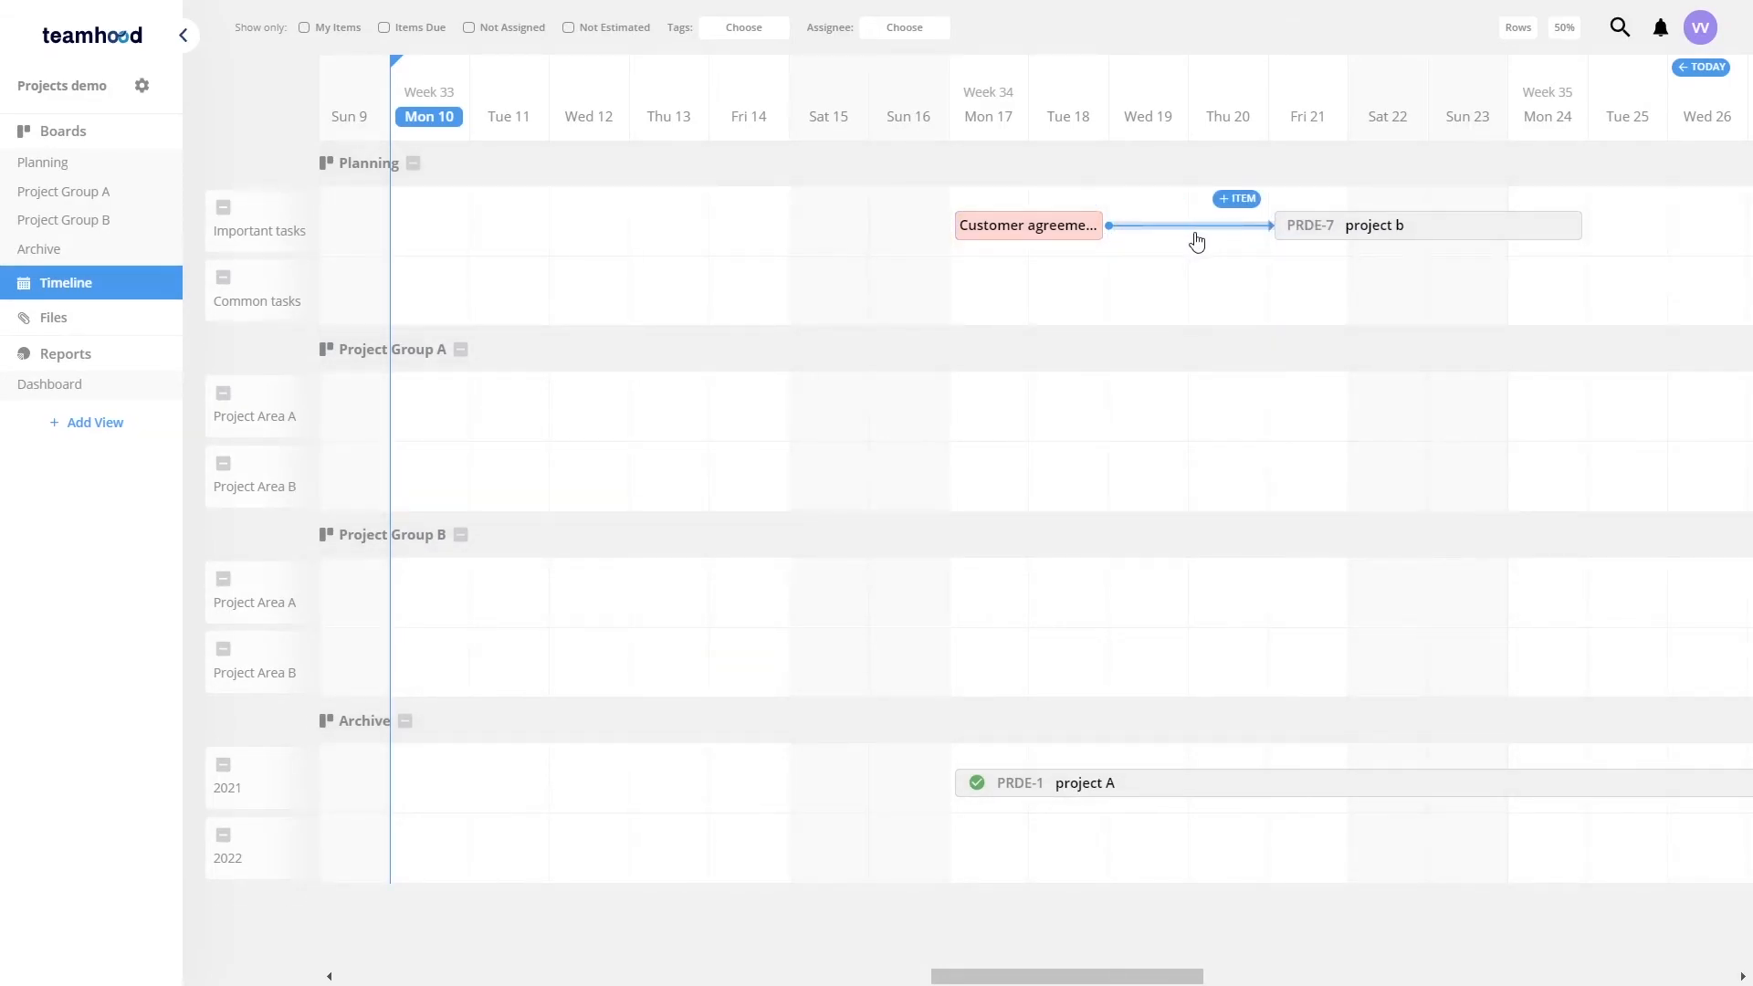
# Step: Colour project b purple from its timeline card
pyautogui.hscroll(2, 1123, 233)
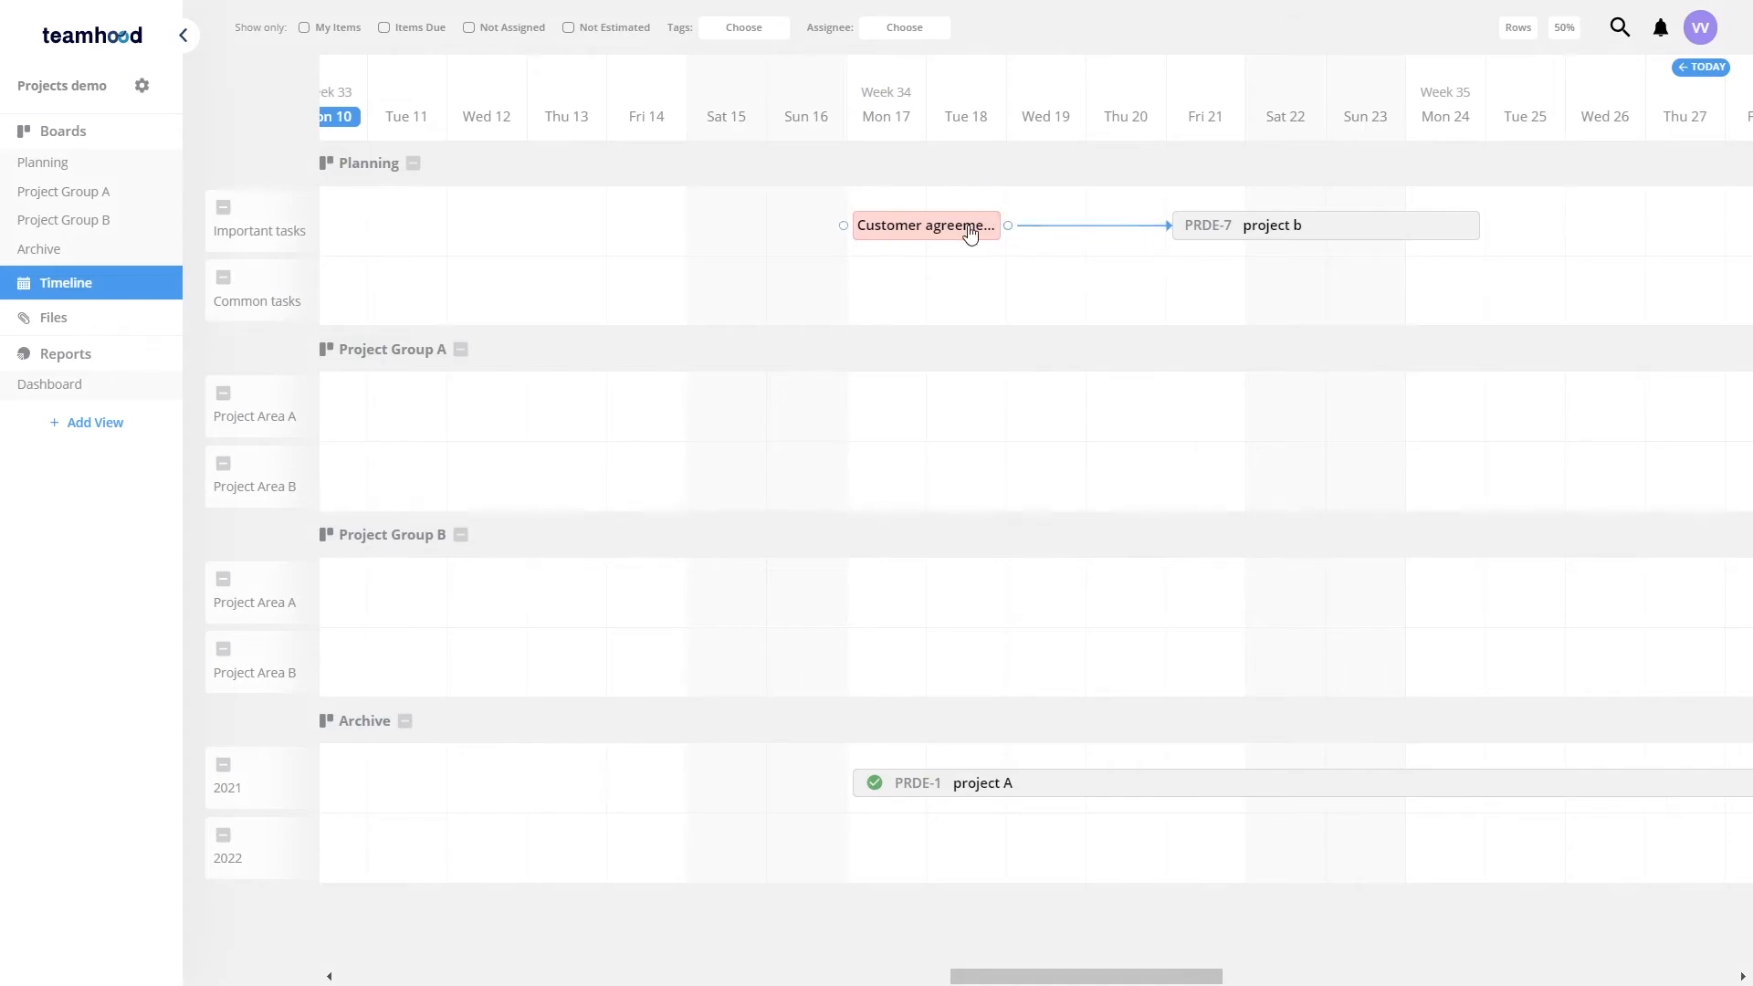
pyautogui.click(1249, 233)
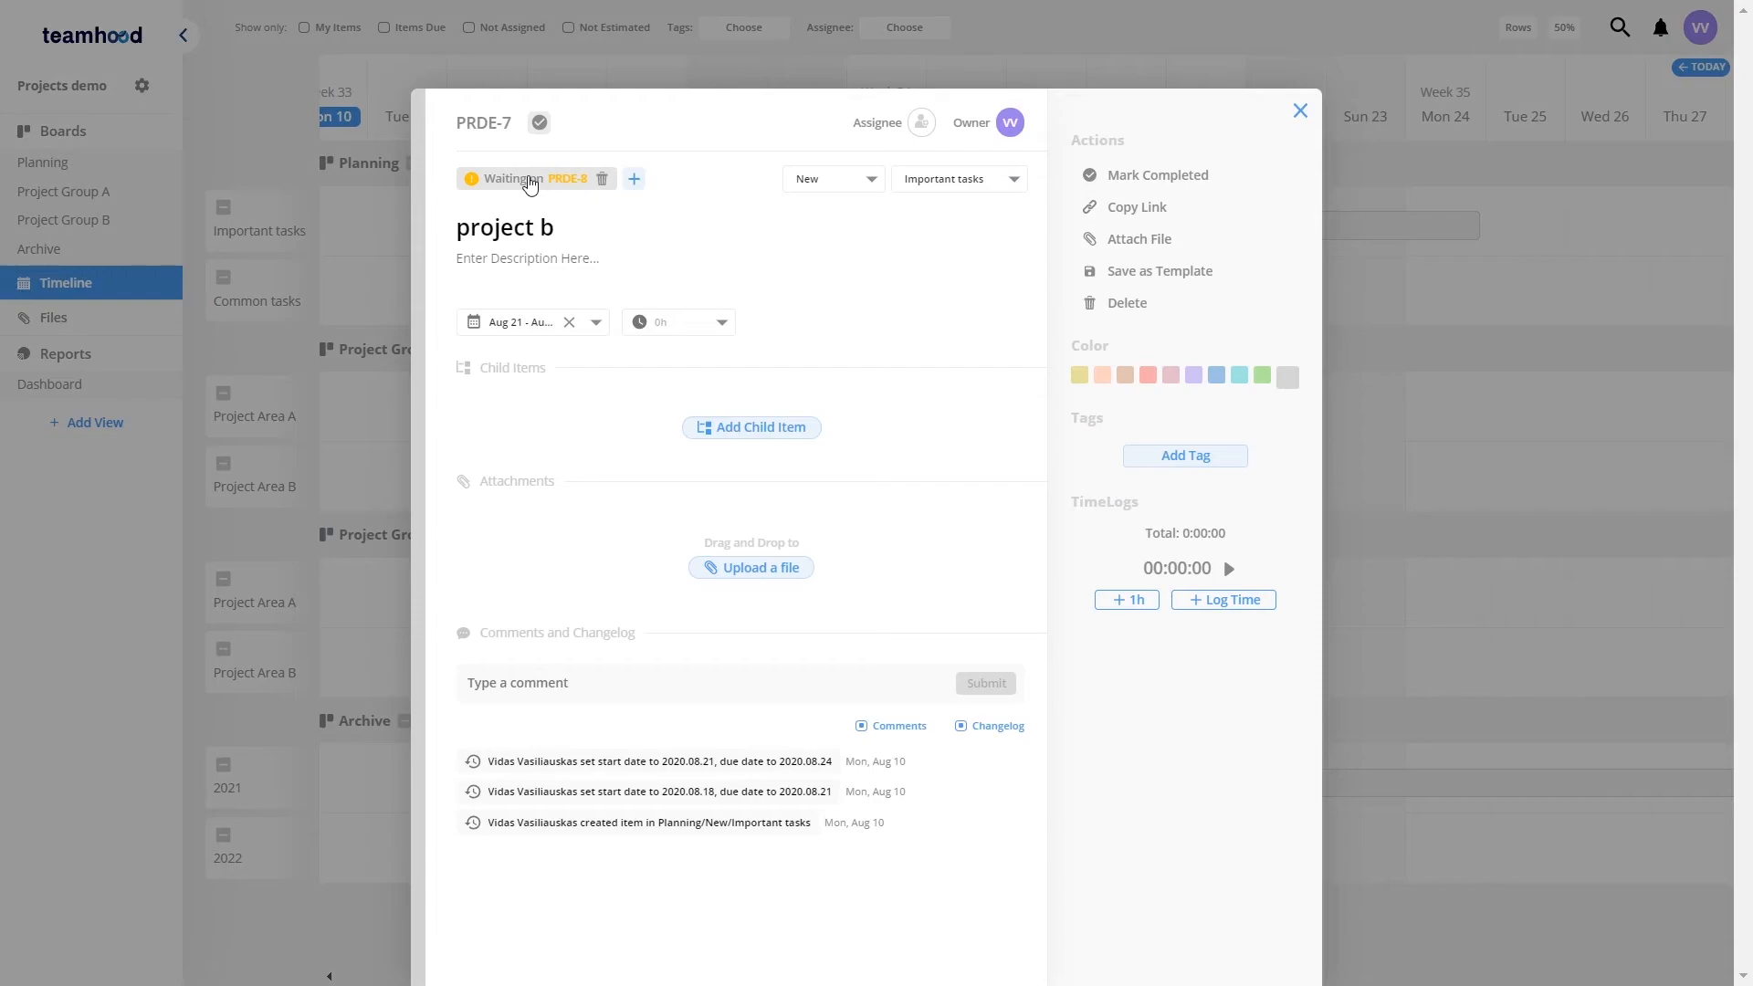
pyautogui.click(1194, 376)
pyautogui.click(1300, 111)
# Step: Add a Late task item in Planning's Important tasks timeline row and move it back to Aug 7
pyautogui.moveTo(615, 246); pyautogui.dragTo(894, 254)
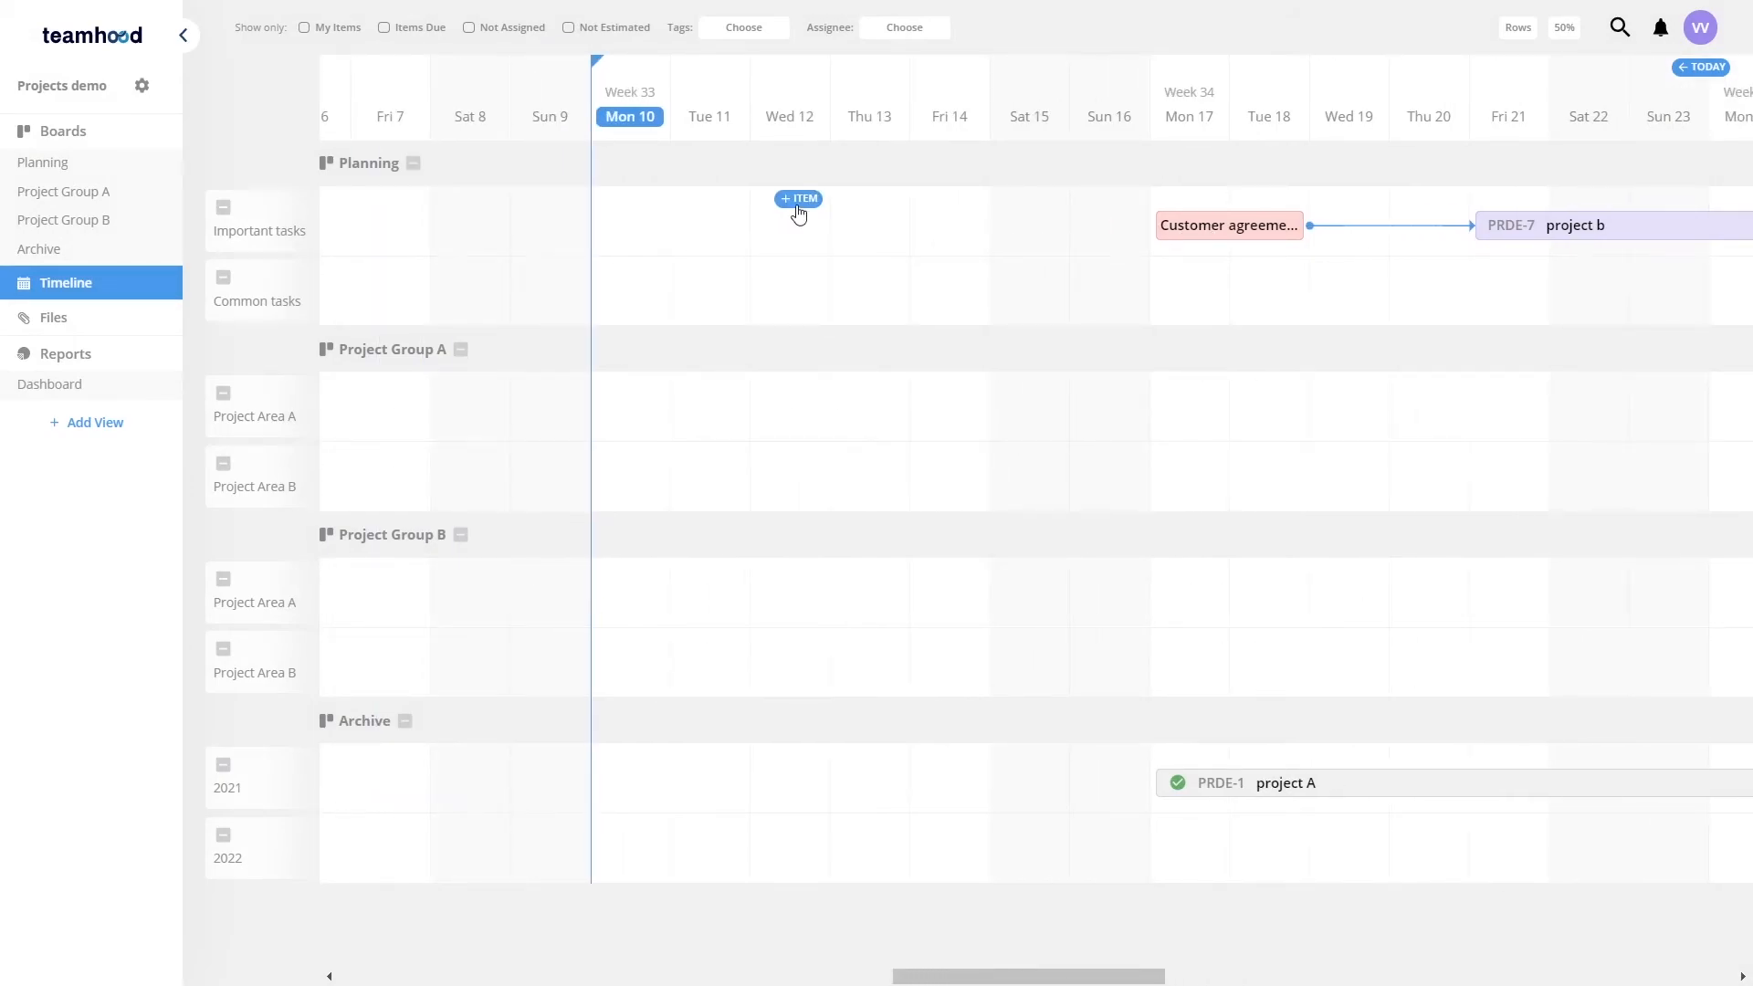
pyautogui.click(799, 200)
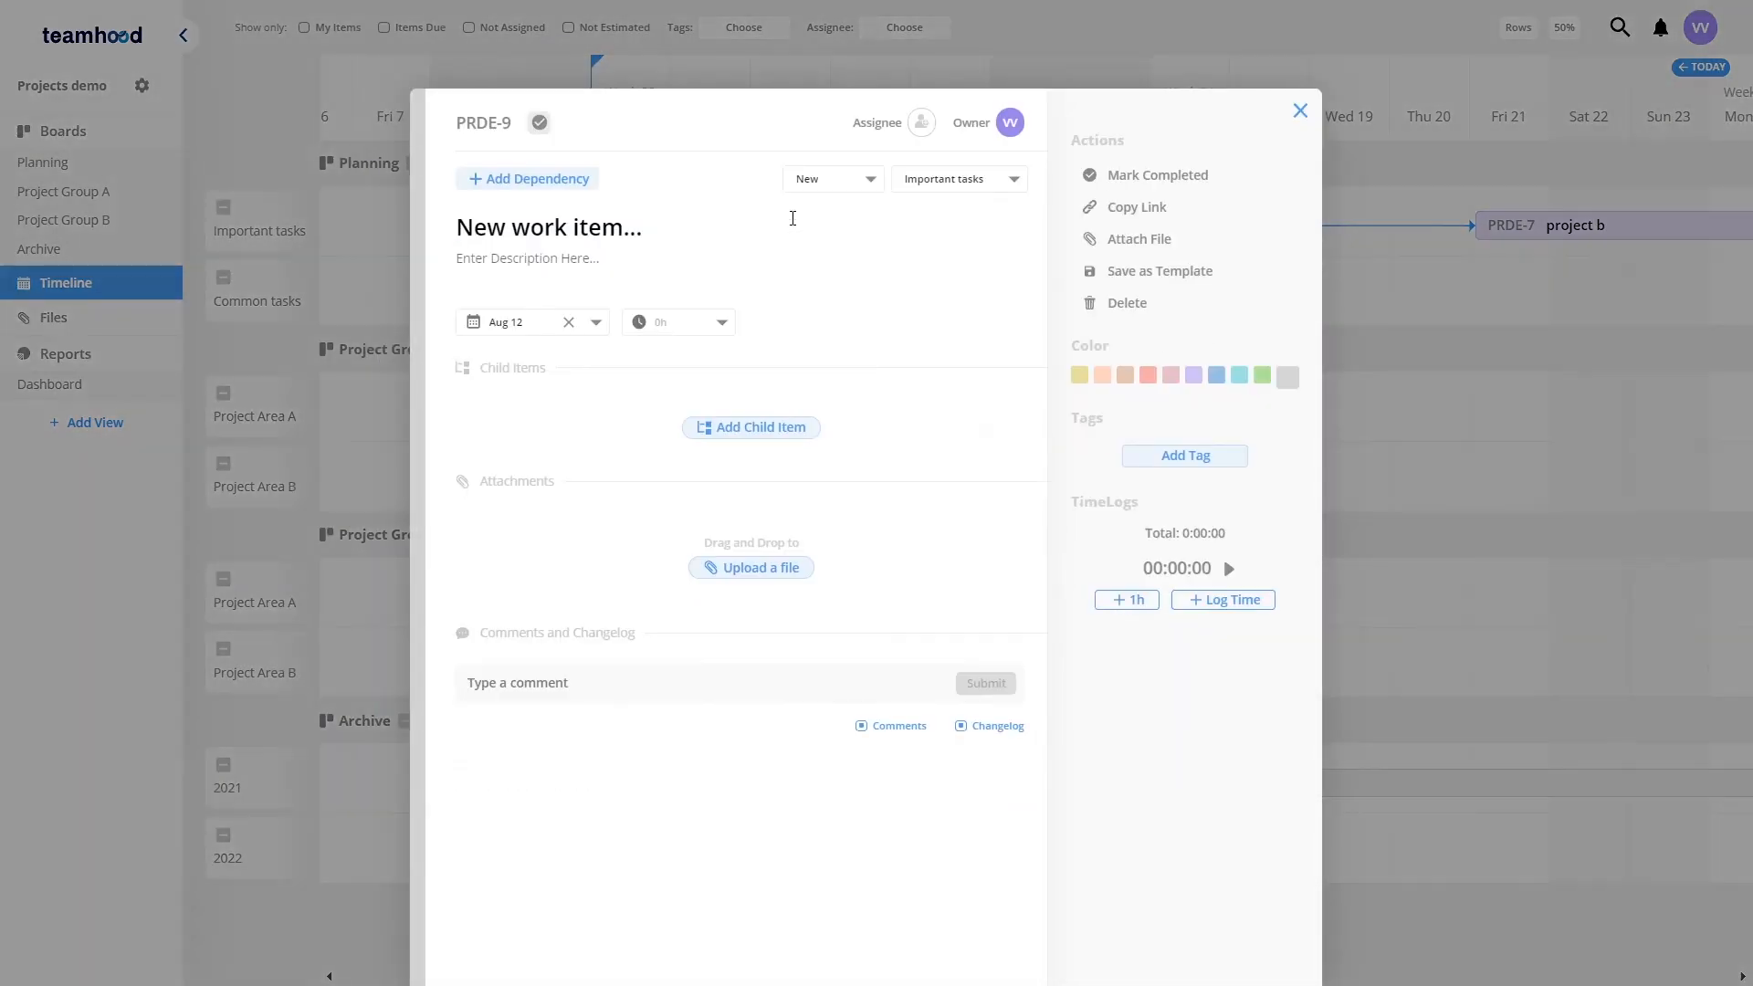
pyautogui.click(637, 228)
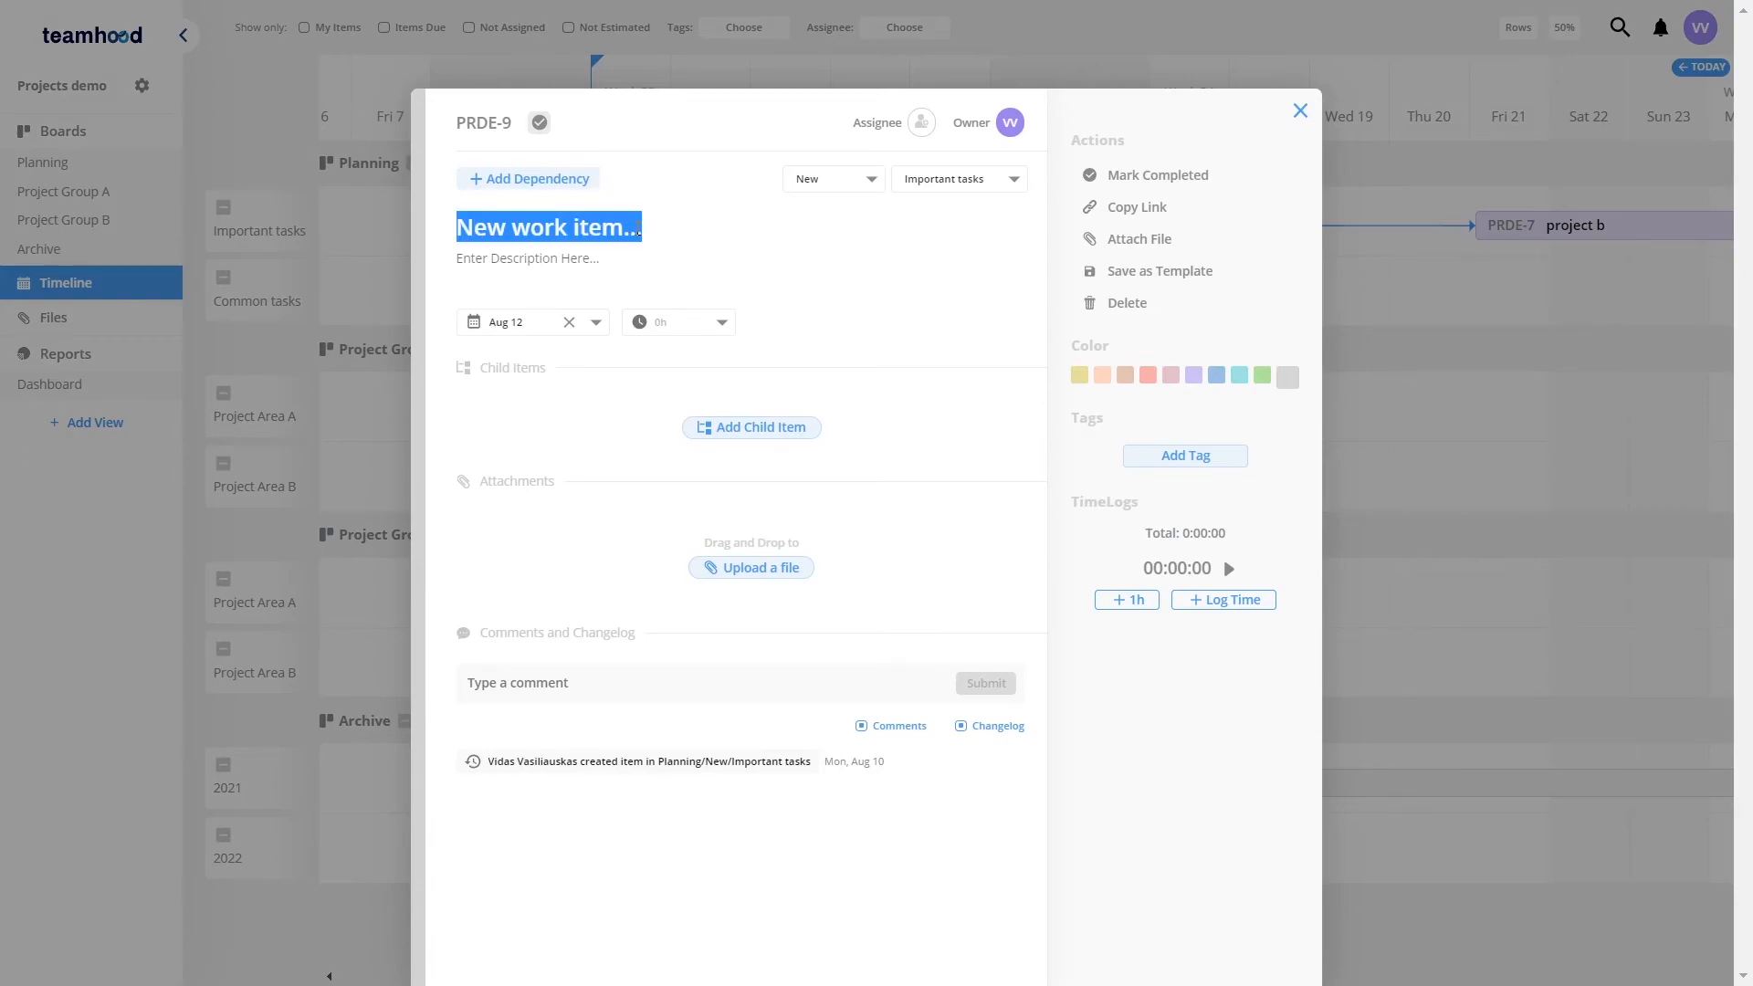
pyautogui.write('Late task')
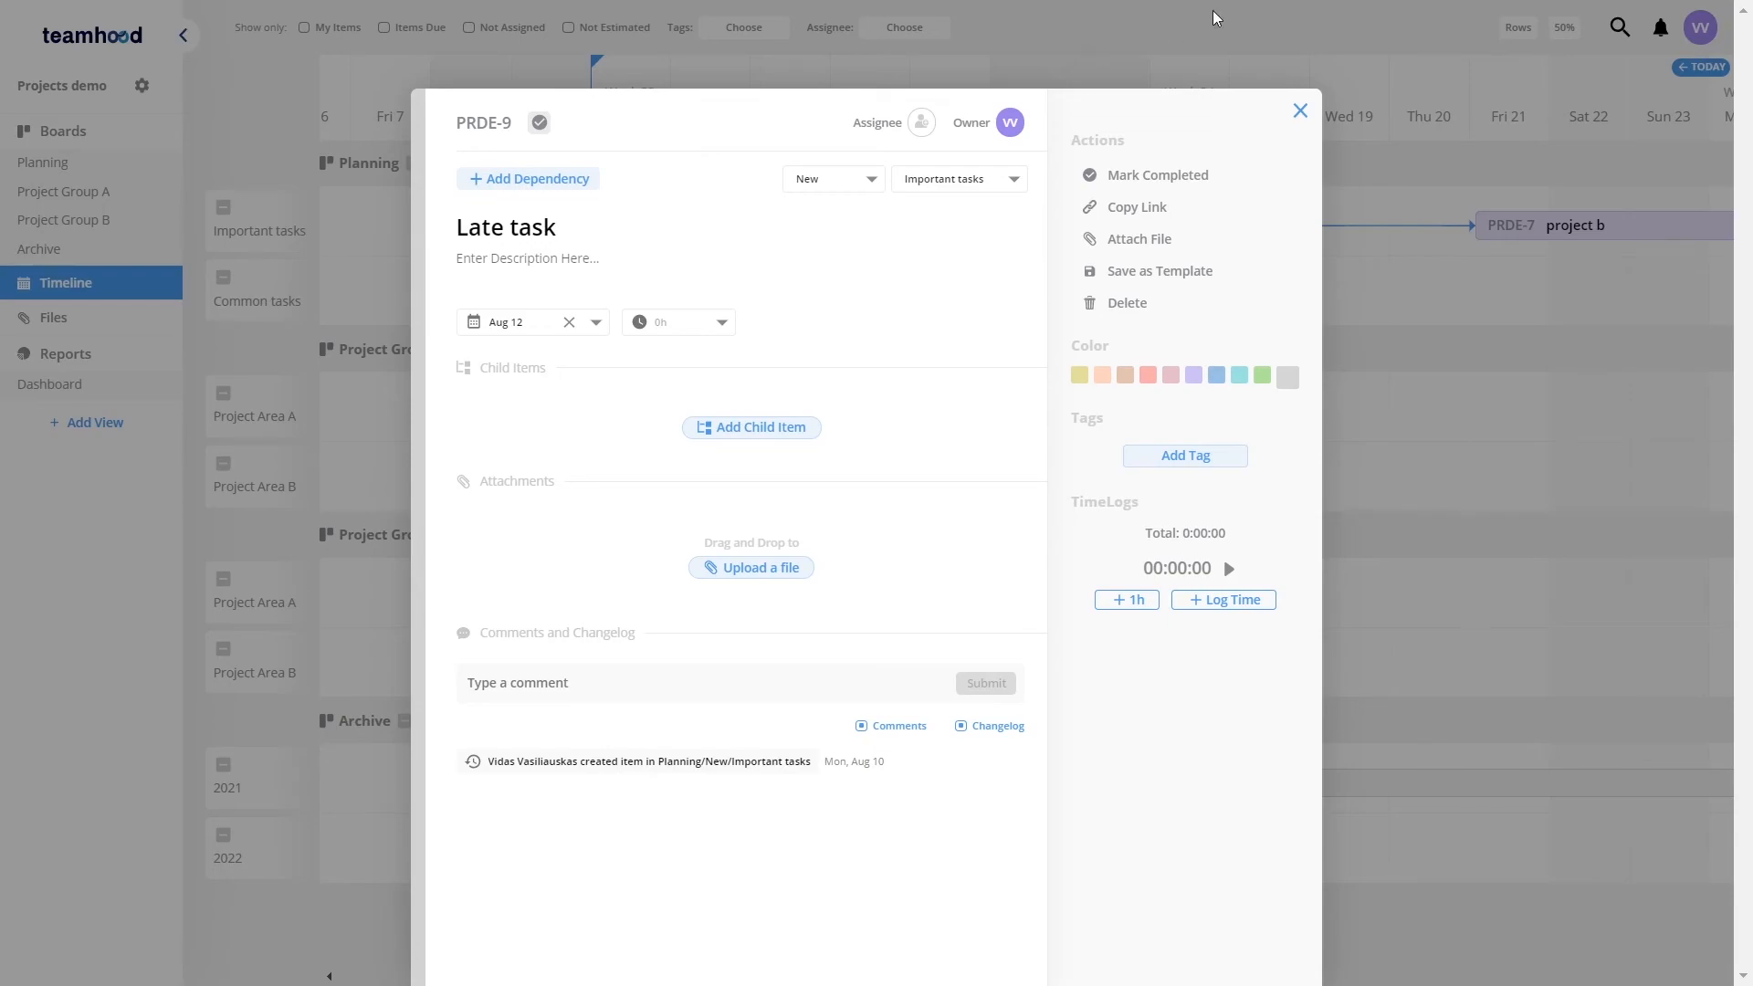
pyautogui.click(1300, 110)
pyautogui.moveTo(776, 230); pyautogui.dragTo(610, 227)
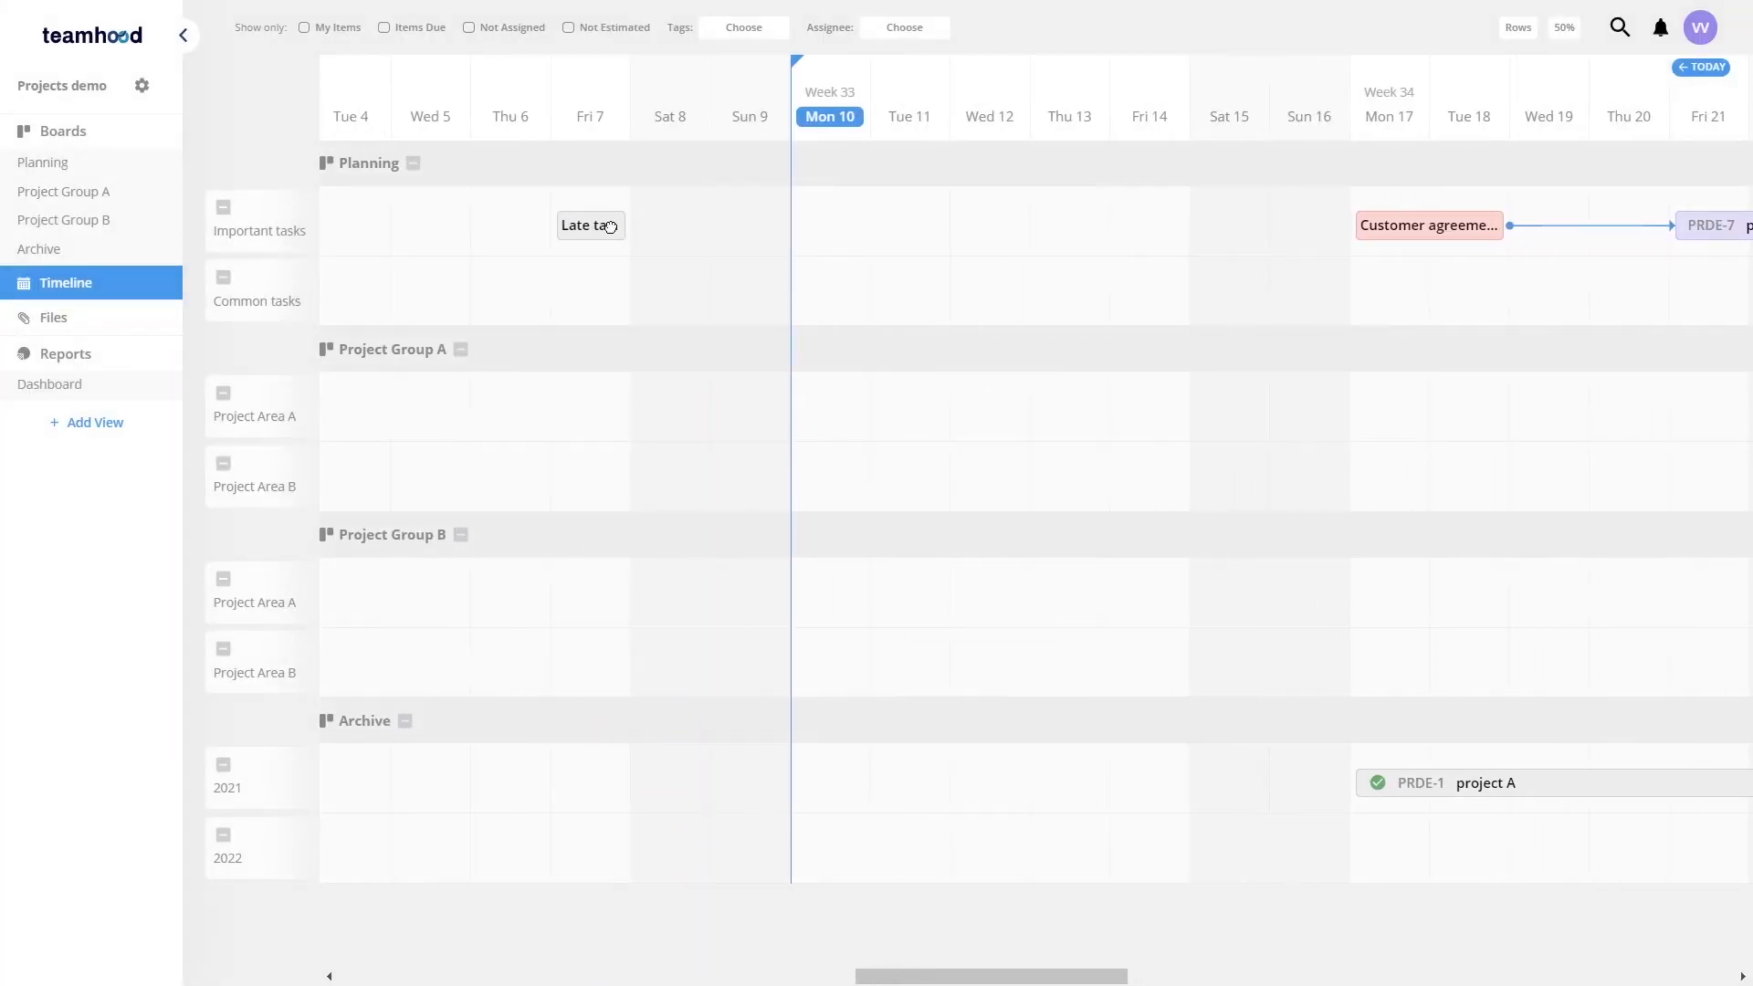
# Step: Browse the Dashboard, Files and Planning views to review the demo items
pyautogui.click(91, 384)
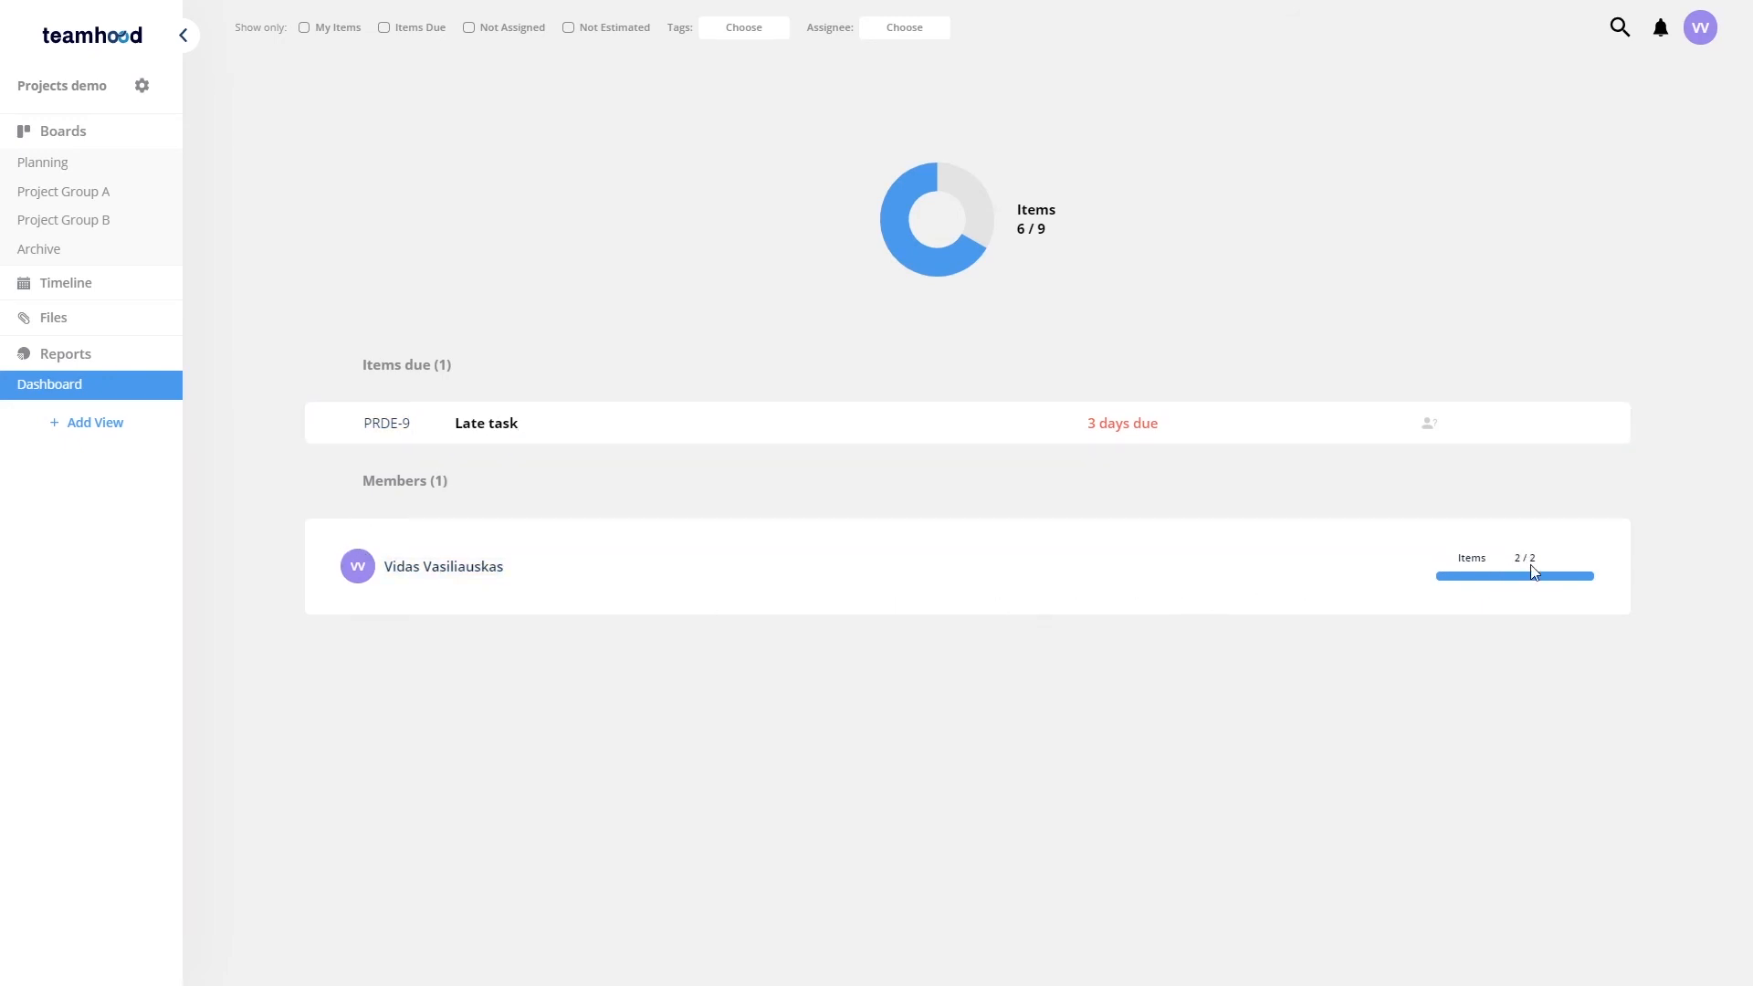
pyautogui.click(87, 311)
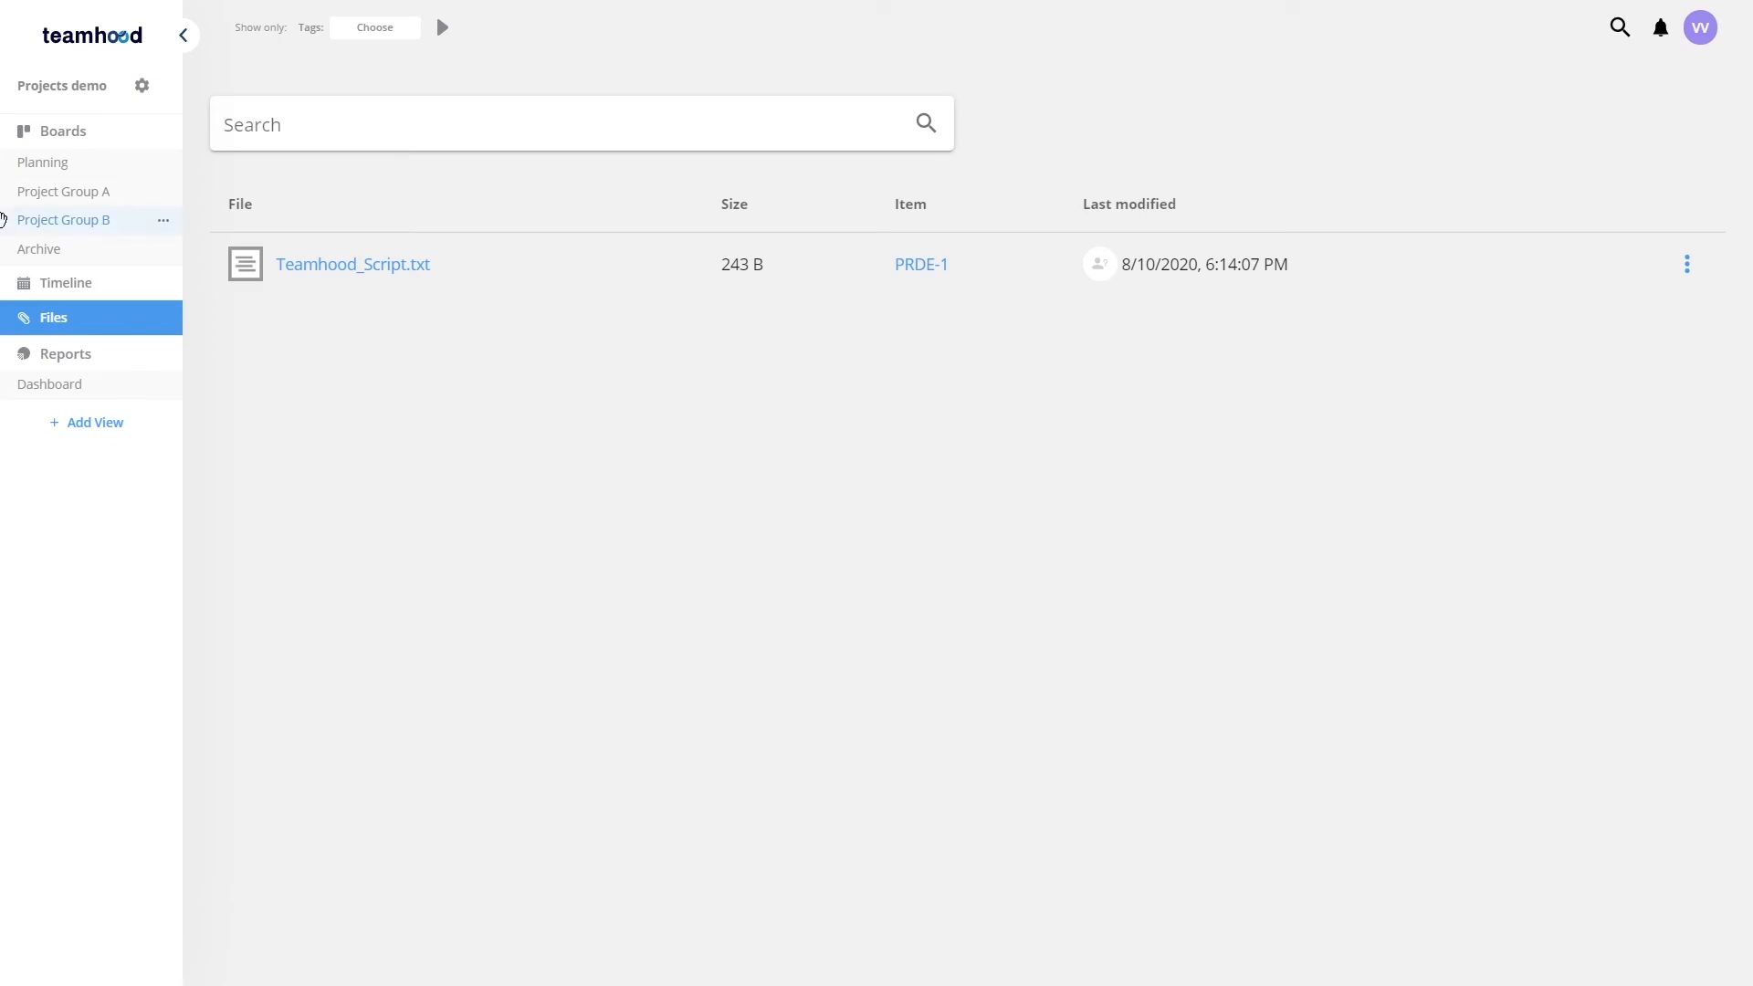
pyautogui.click(71, 167)
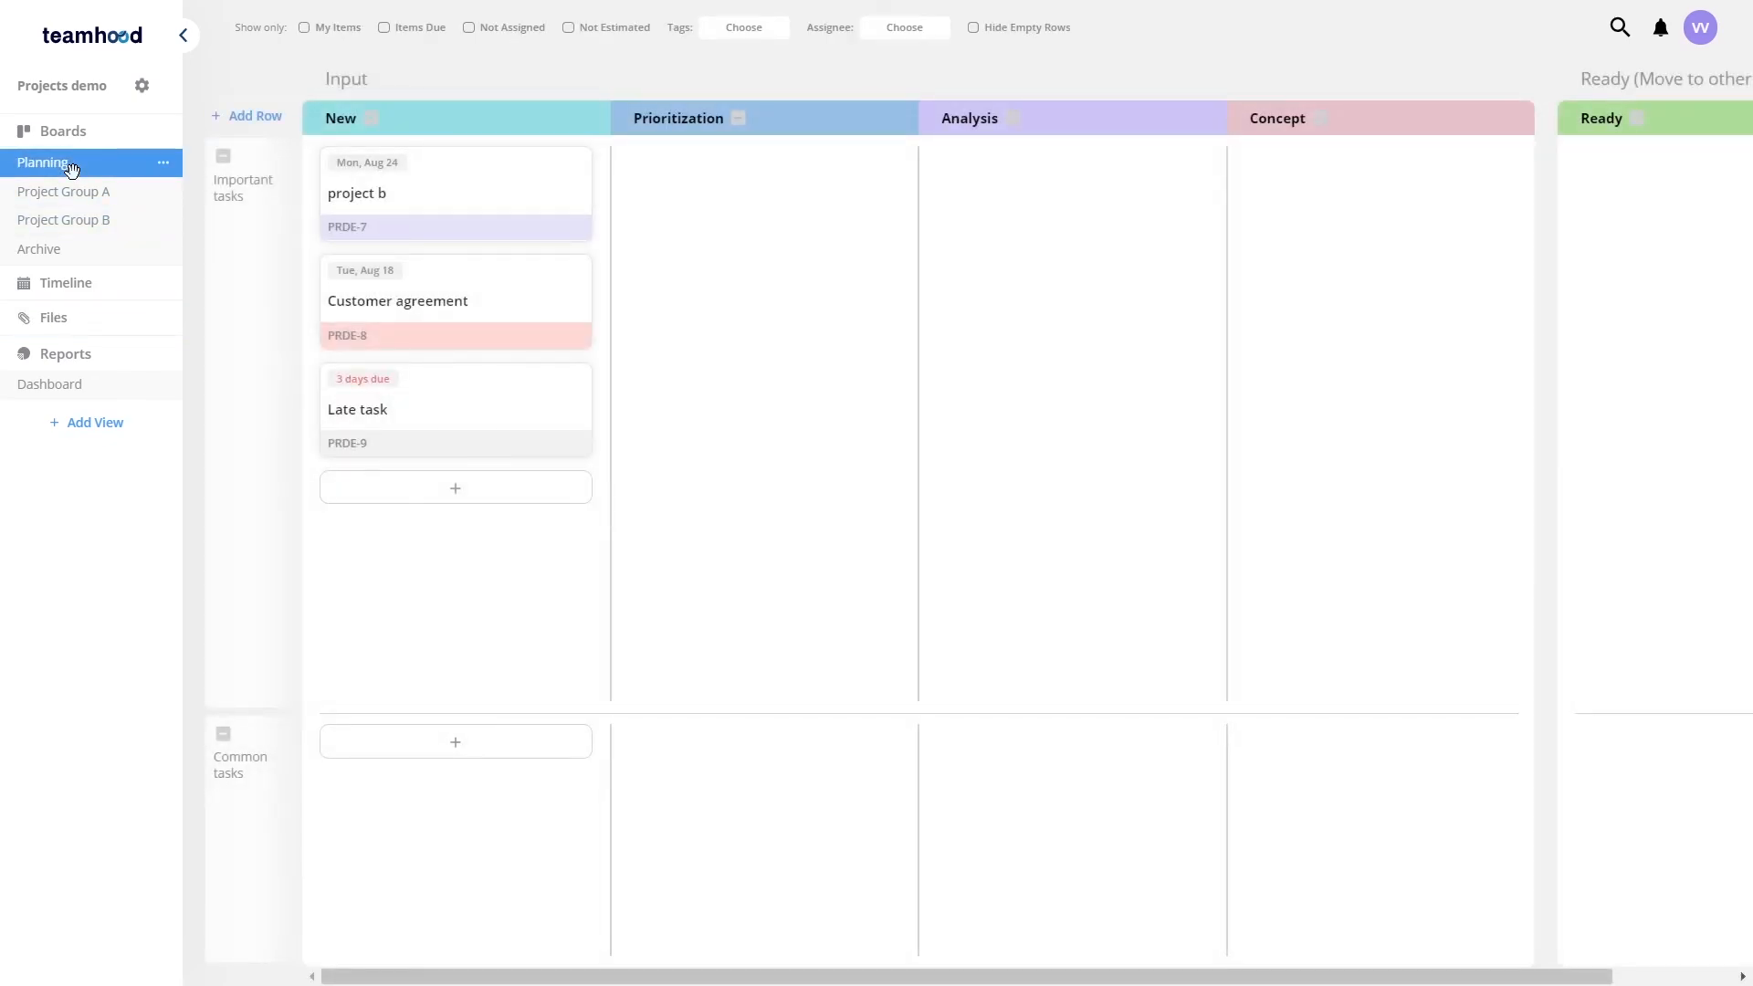